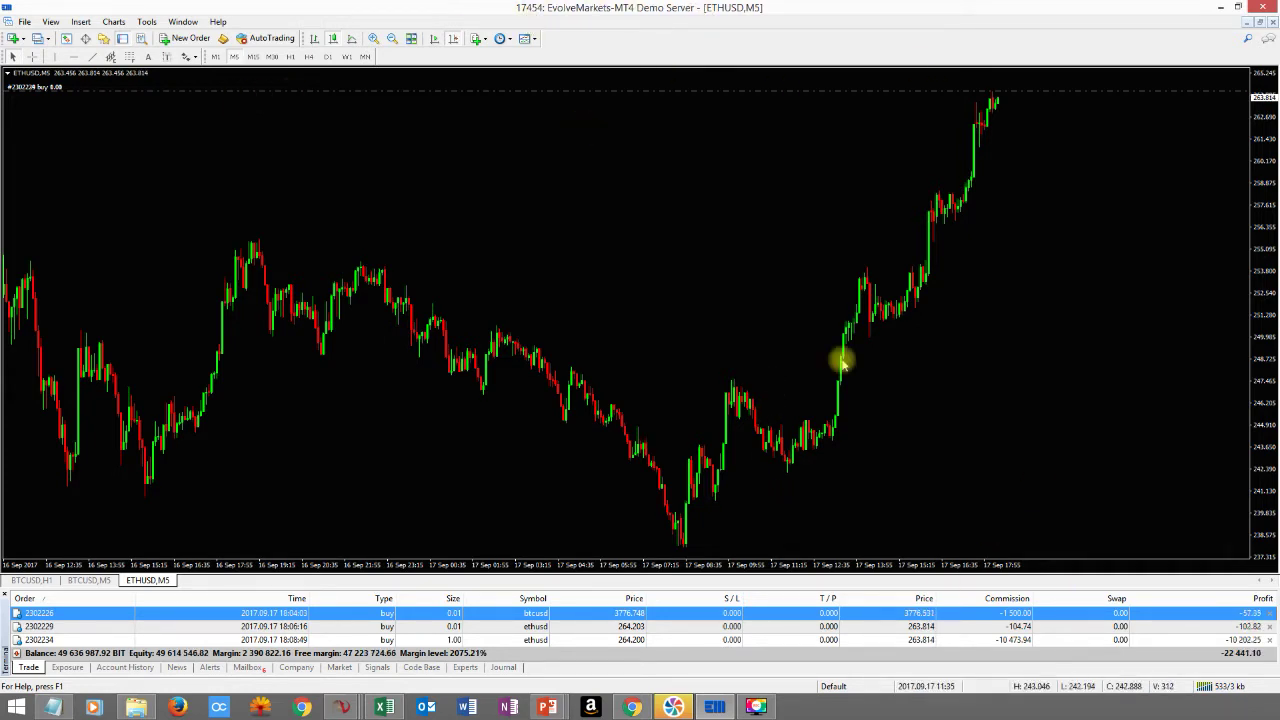
Pan the ETHUSD chart back through earlier price bars from 16 Sep.
{"action": "left_click", "coordinate": [516, 348]}
{"action": "left_click_drag", "start_coordinate": [595, 388], "coordinate": [486, 186]}
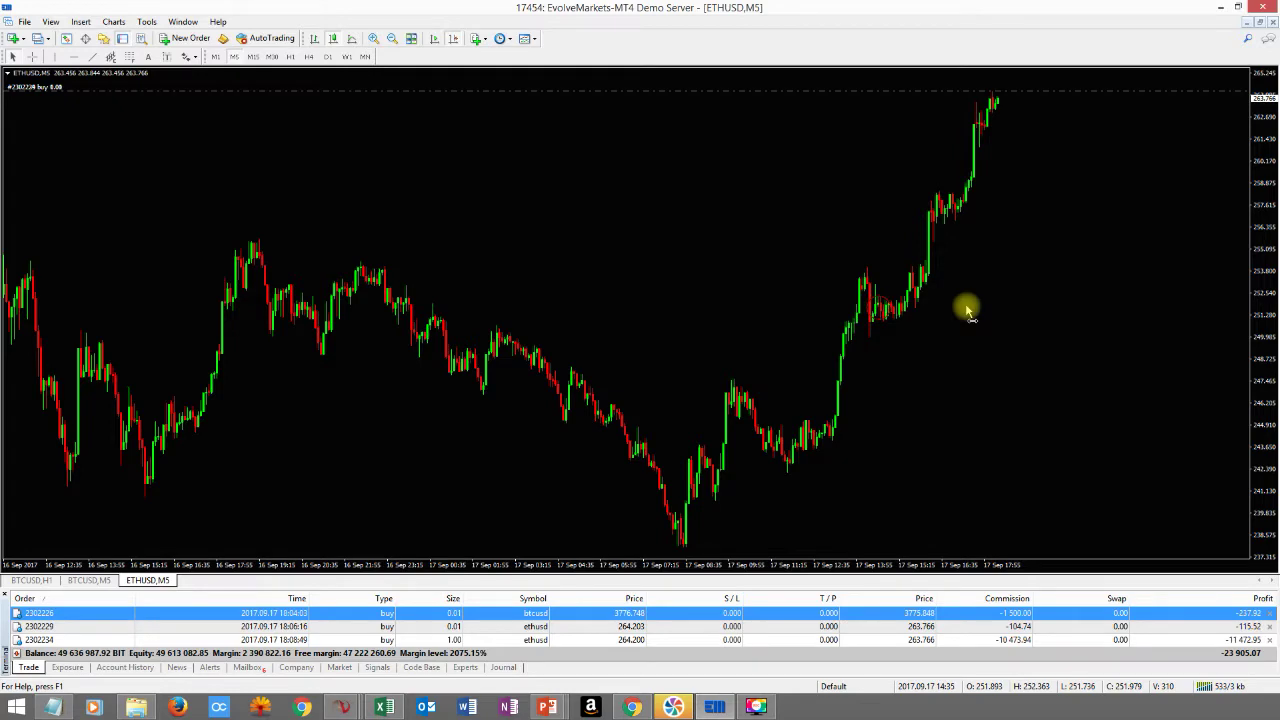
{"action": "left_click_drag", "start_coordinate": [968, 311], "coordinate": [1205, 323]}
{"action": "left_click_drag", "start_coordinate": [620, 317], "coordinate": [1150, 350]}
{"action": "left_click_drag", "start_coordinate": [737, 351], "coordinate": [322, 350]}
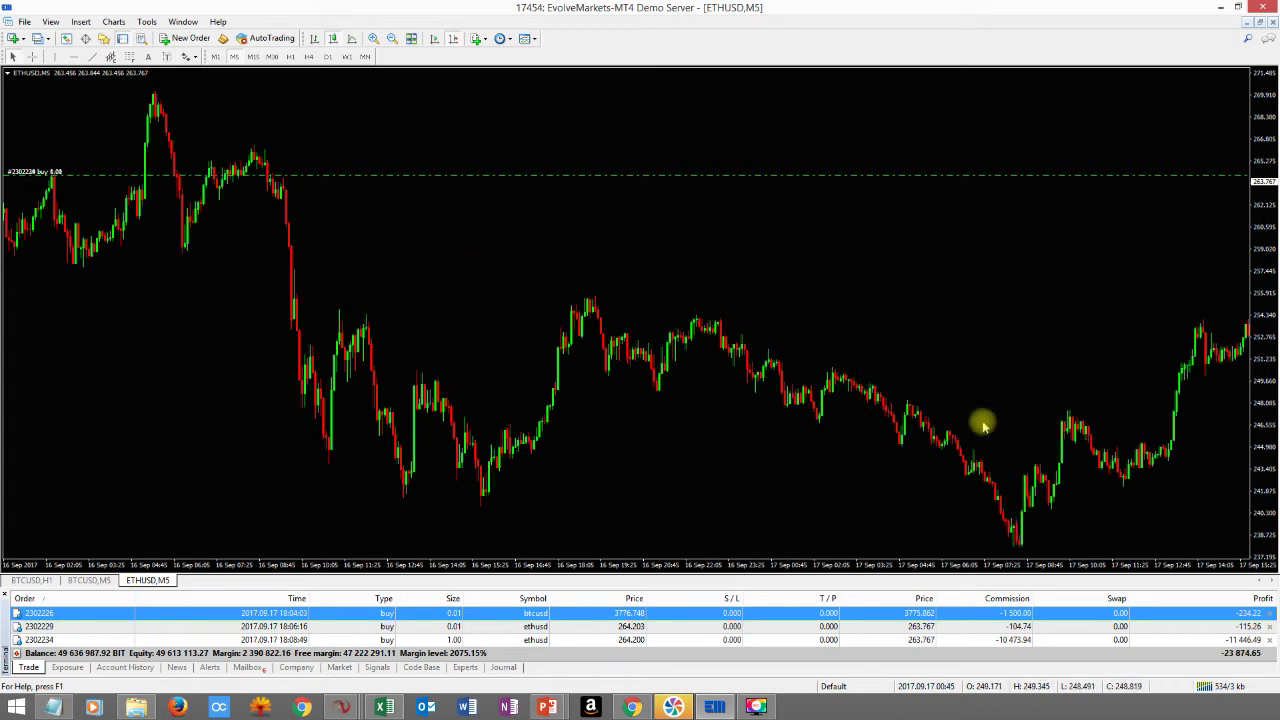
{"action": "left_click_drag", "start_coordinate": [895, 455], "coordinate": [557, 455]}
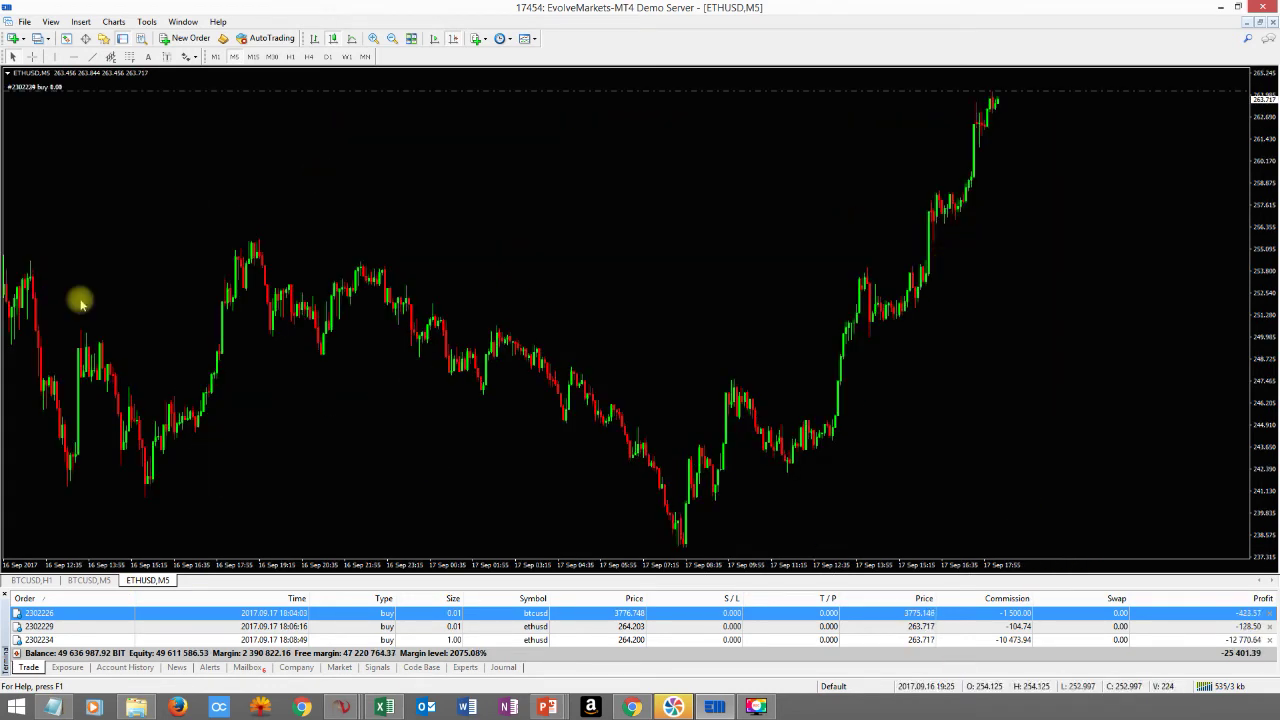
Keep browsing the ETHUSD history, then switch to the Evolve Markets homepage in Chrome.
{"action": "mouse_move", "coordinate": [525, 352]}
{"action": "left_mouse_down"}
{"action": "mouse_move", "coordinate": [722, 425]}
{"action": "mouse_move", "coordinate": [1123, 480]}
{"action": "left_mouse_up"}
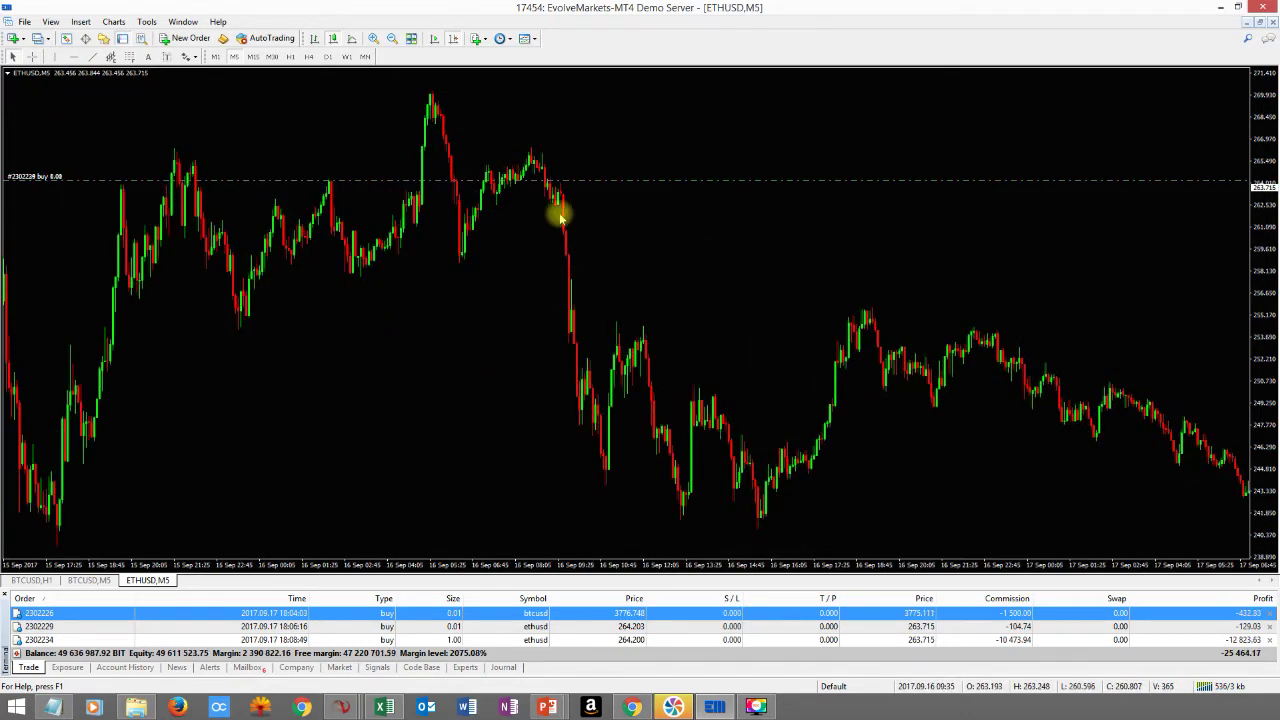
{"action": "left_click_drag", "start_coordinate": [563, 218], "coordinate": [386, 229]}
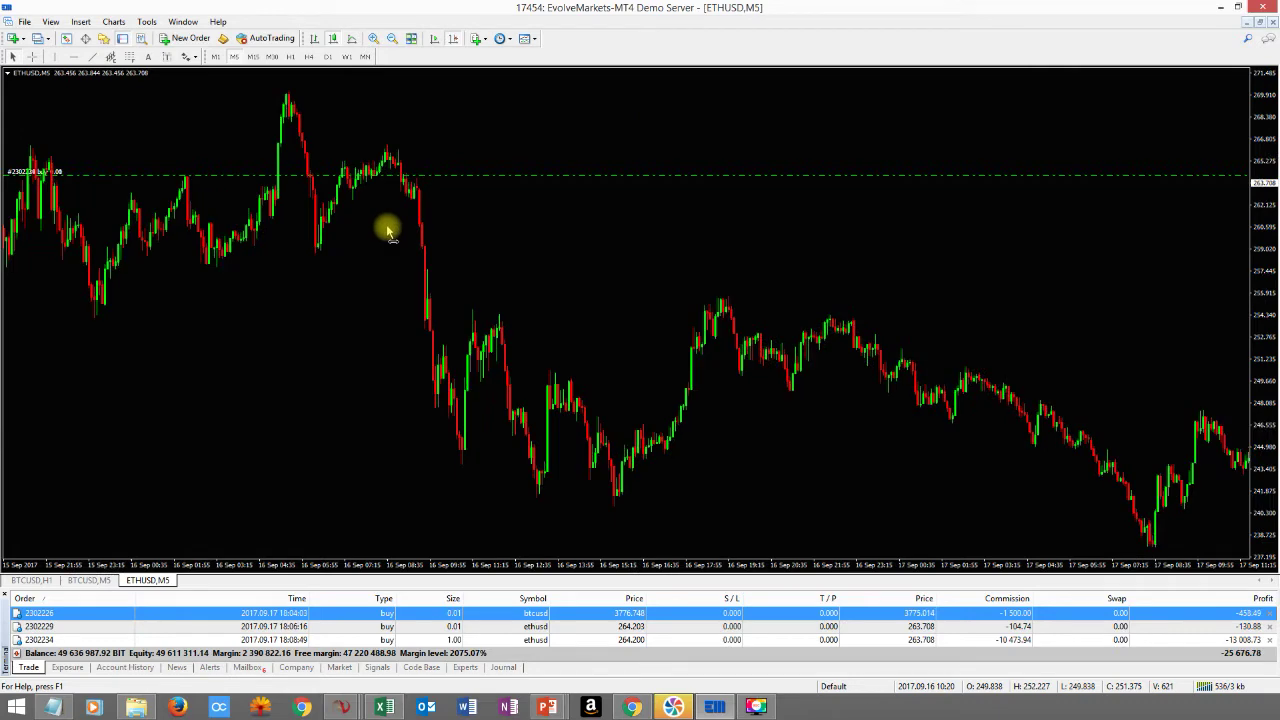
{"action": "left_click_drag", "start_coordinate": [686, 343], "coordinate": [429, 314]}
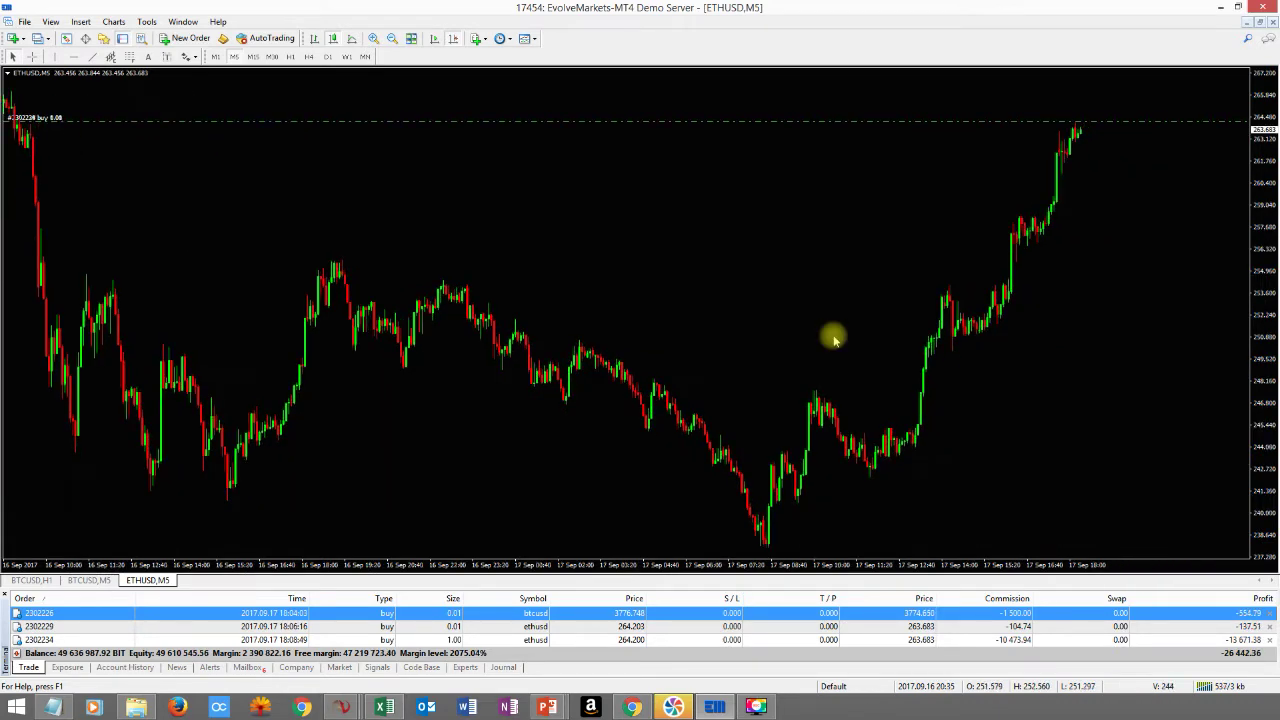
{"action": "left_click_drag", "start_coordinate": [811, 434], "coordinate": [565, 455]}
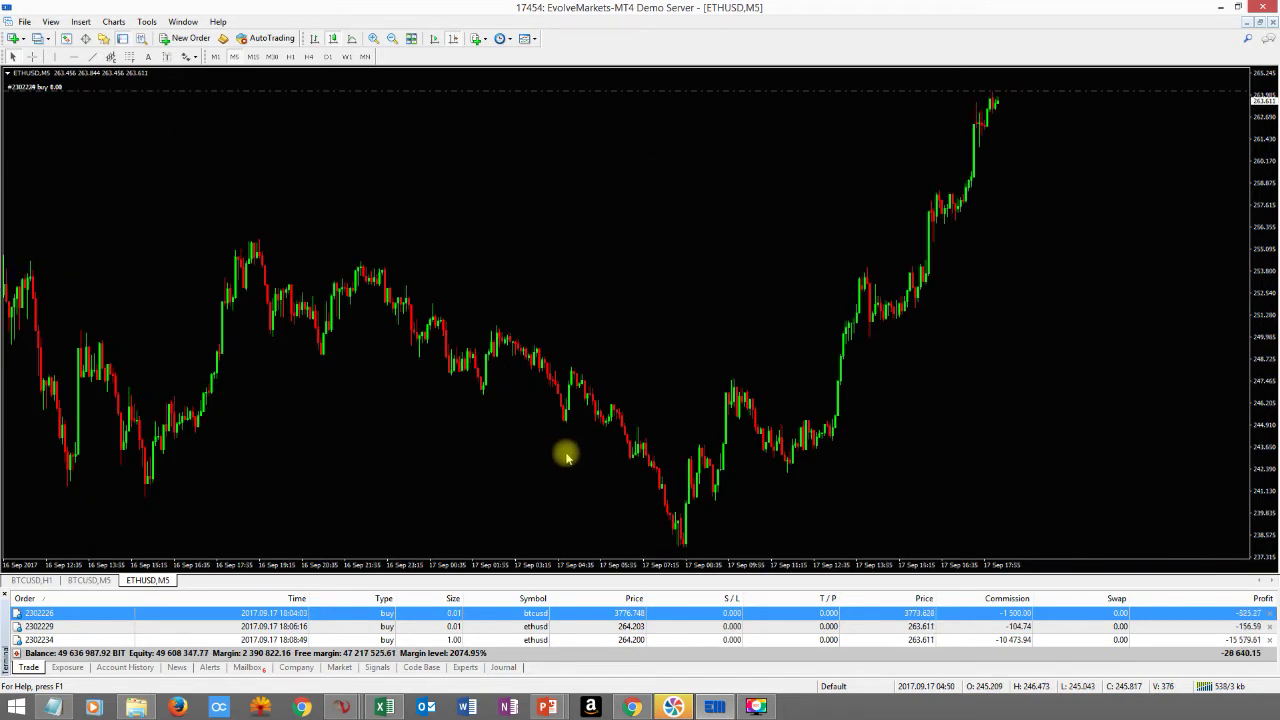
{"action": "mouse_move", "coordinate": [572, 385]}
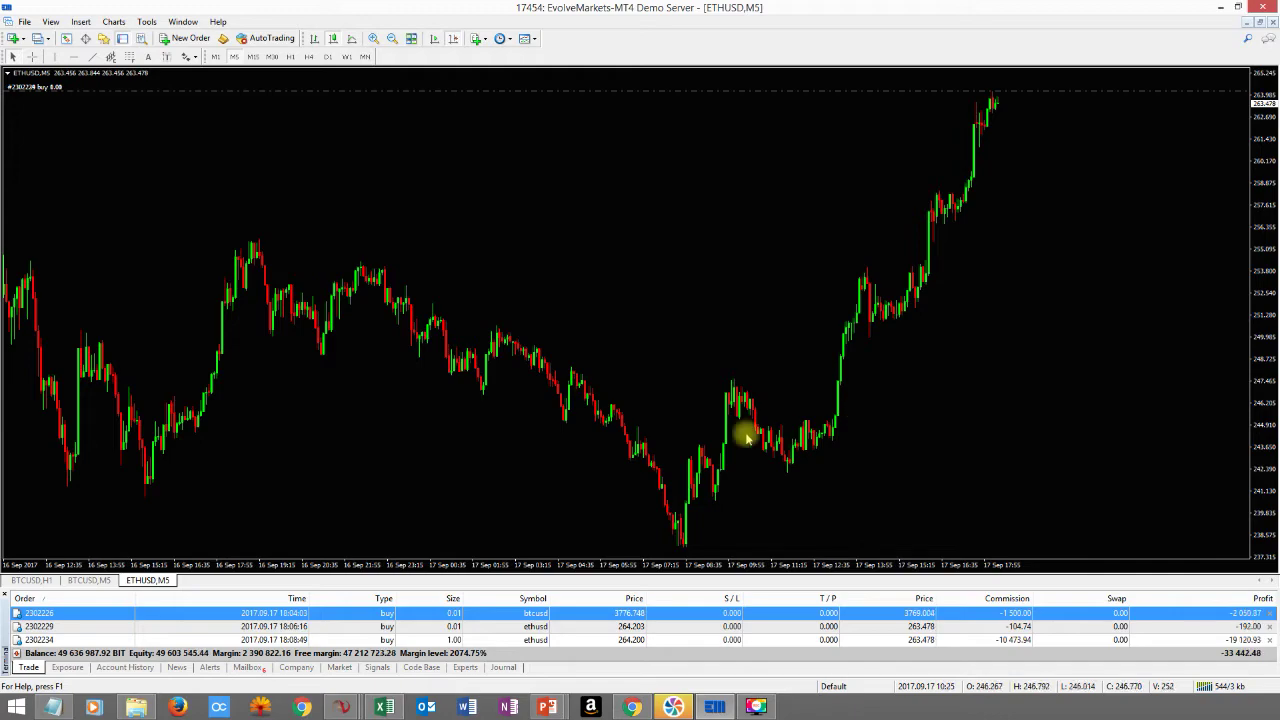
{"action": "key", "text": "alt+Tab"}
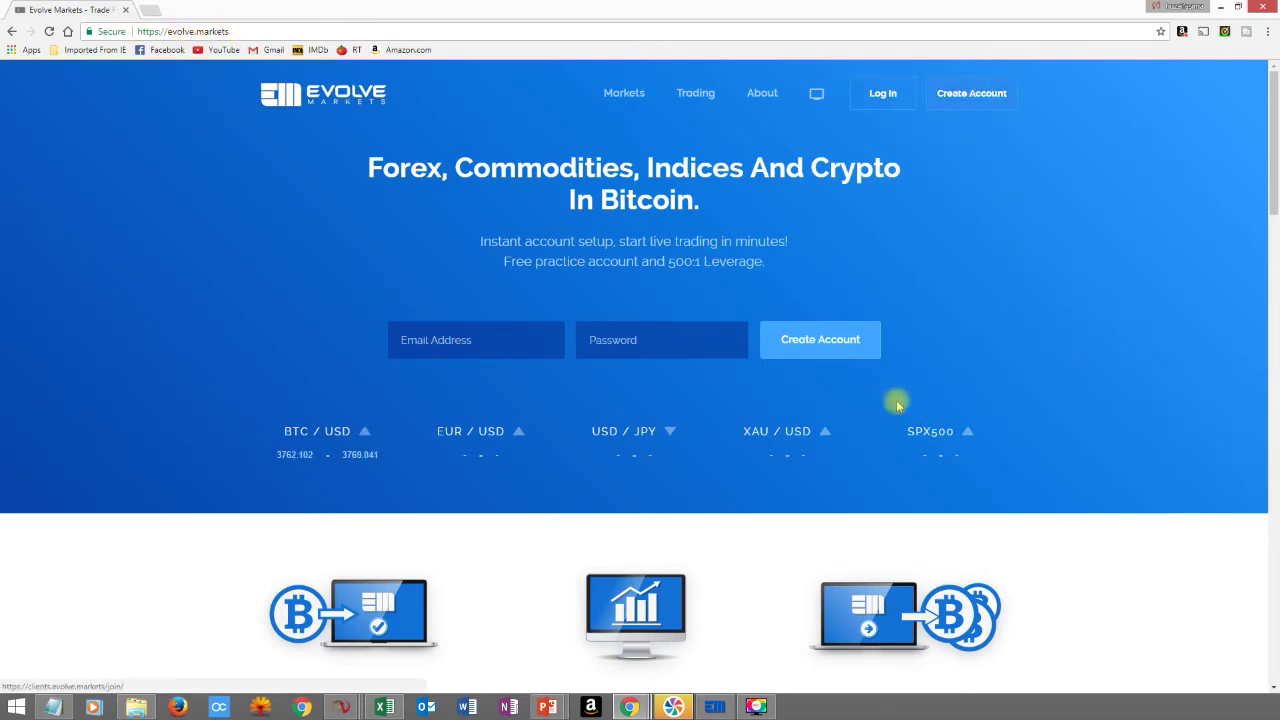
Open the Evolve Markets Create Account page, then return to the MetaTrader 4 terminal.
{"action": "left_click", "coordinate": [960, 90]}
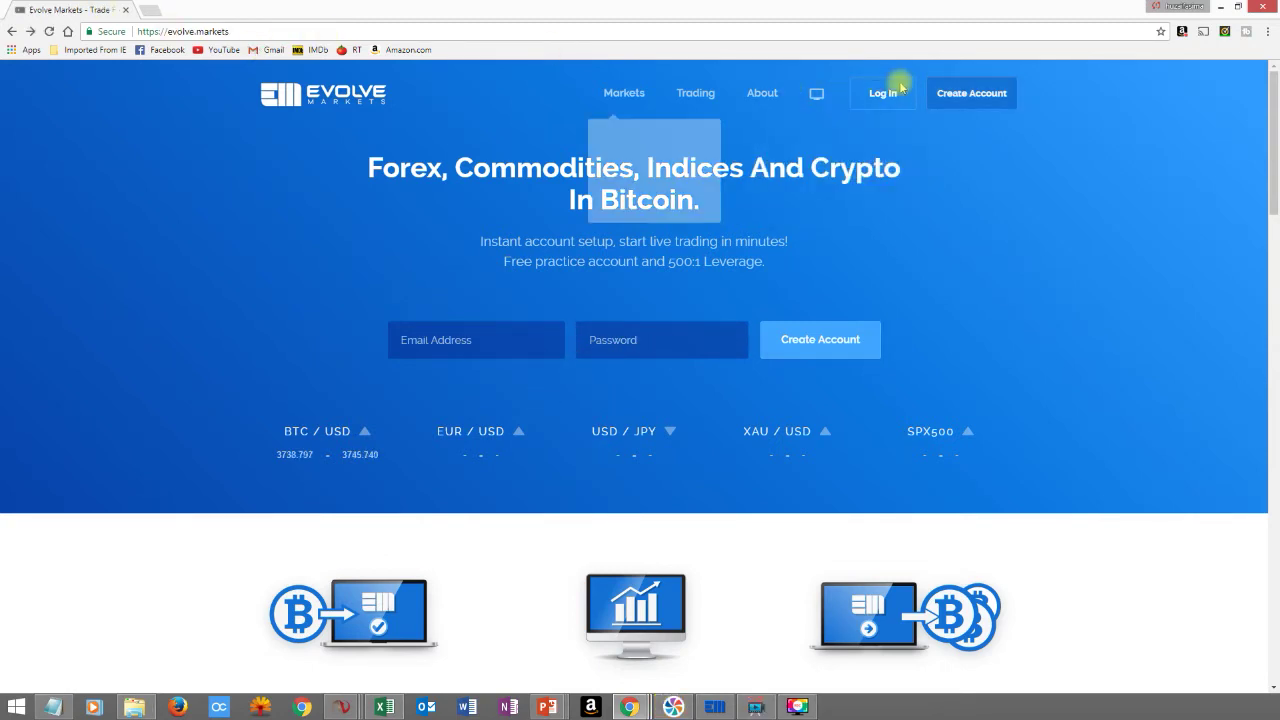
{"action": "left_click", "coordinate": [950, 96]}
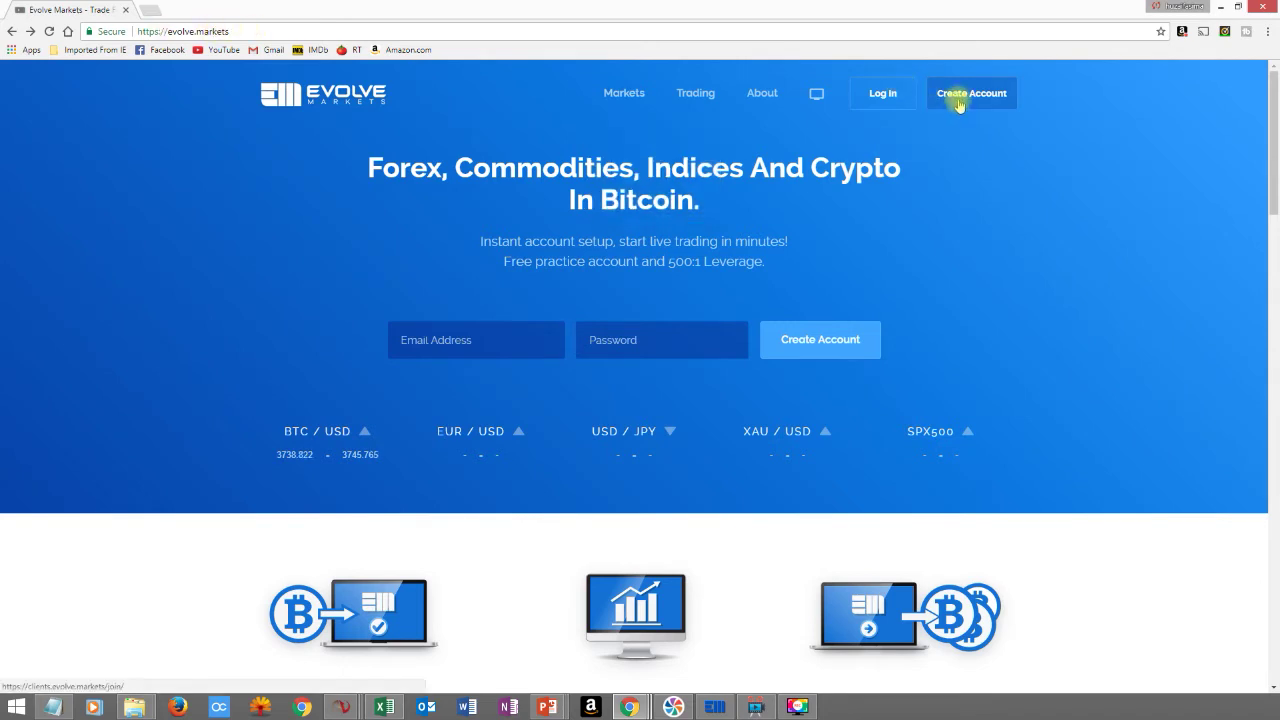
{"action": "mouse_move", "coordinate": [754, 94]}
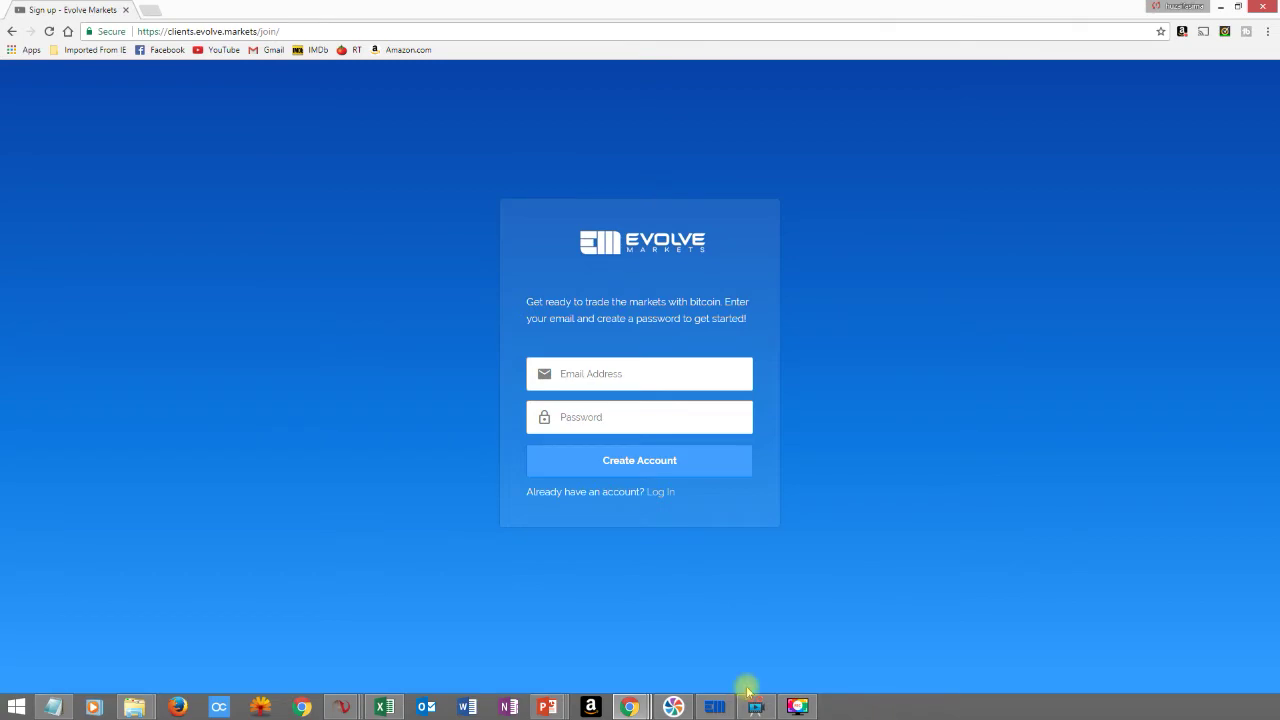
{"action": "left_click", "coordinate": [711, 710]}
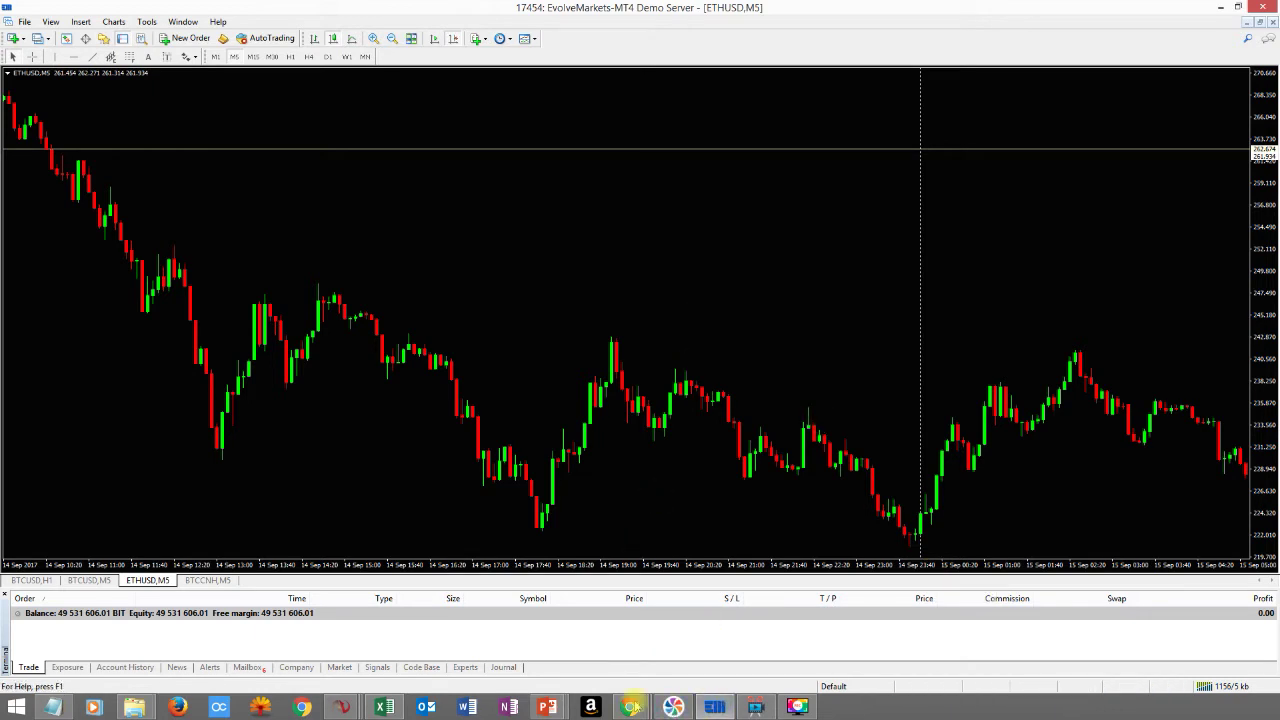
Glance at the Evolve Markets sign-up page, then open MetaTrader 4's File menu.
{"action": "left_click", "coordinate": [712, 707]}
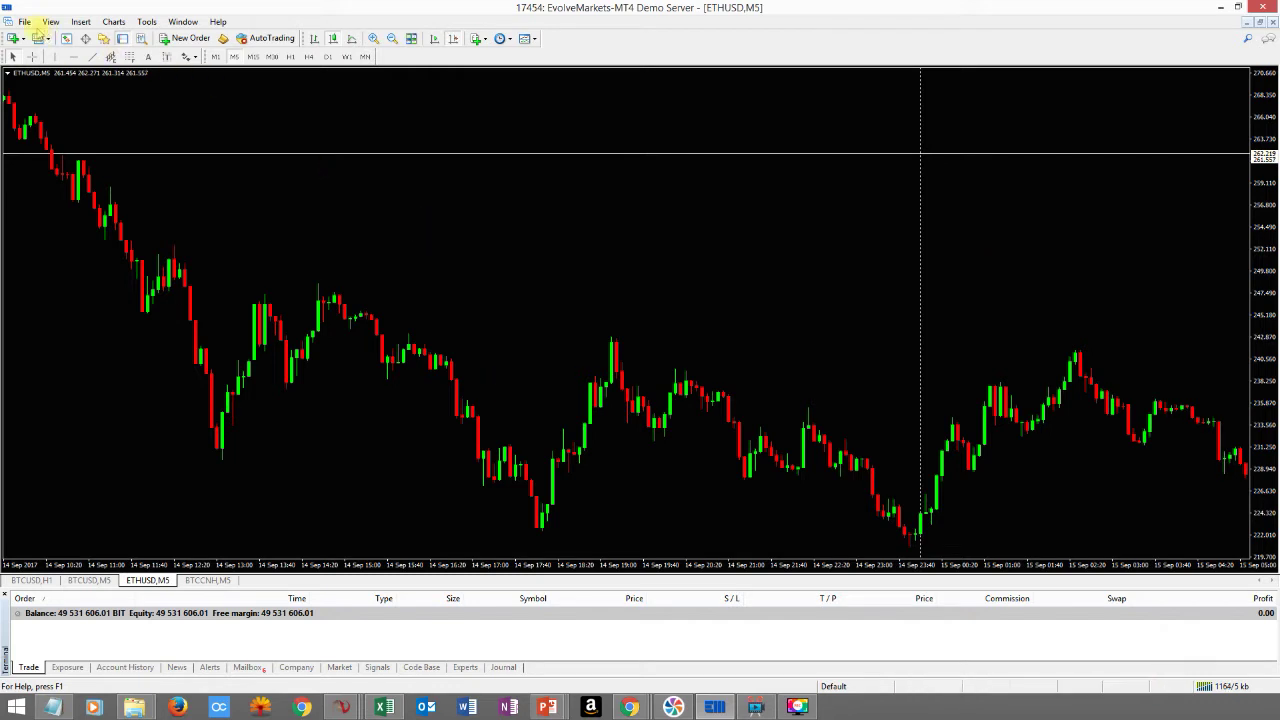
{"action": "left_click", "coordinate": [20, 22]}
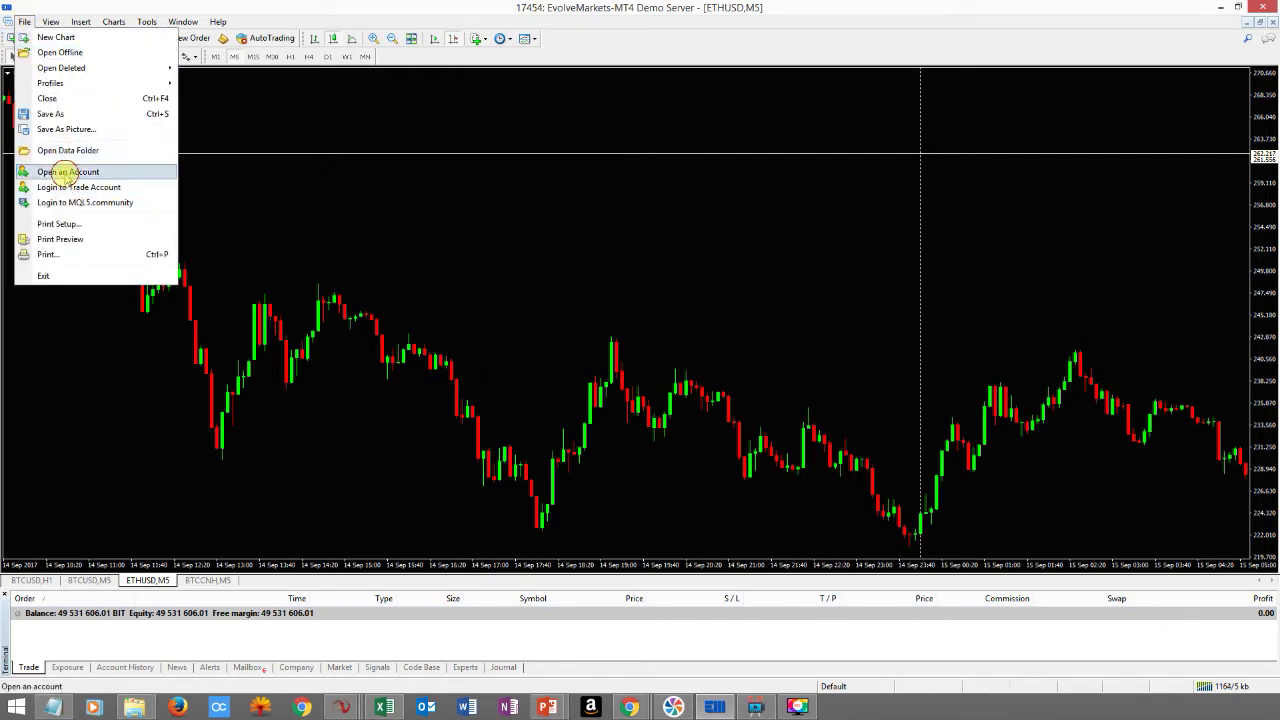
Start File > Open an Account with a new broker server, then view the Gmail account-details email.
{"action": "left_click", "coordinate": [62, 172]}
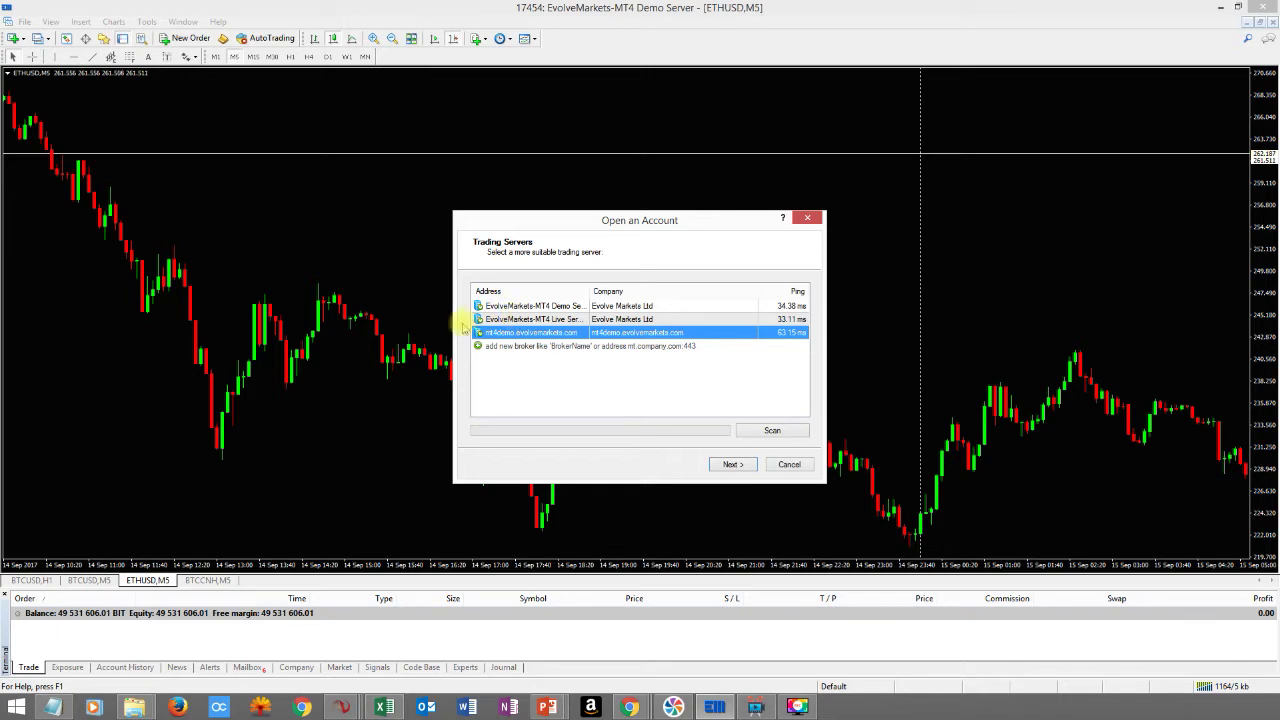
{"action": "left_click", "coordinate": [511, 347]}
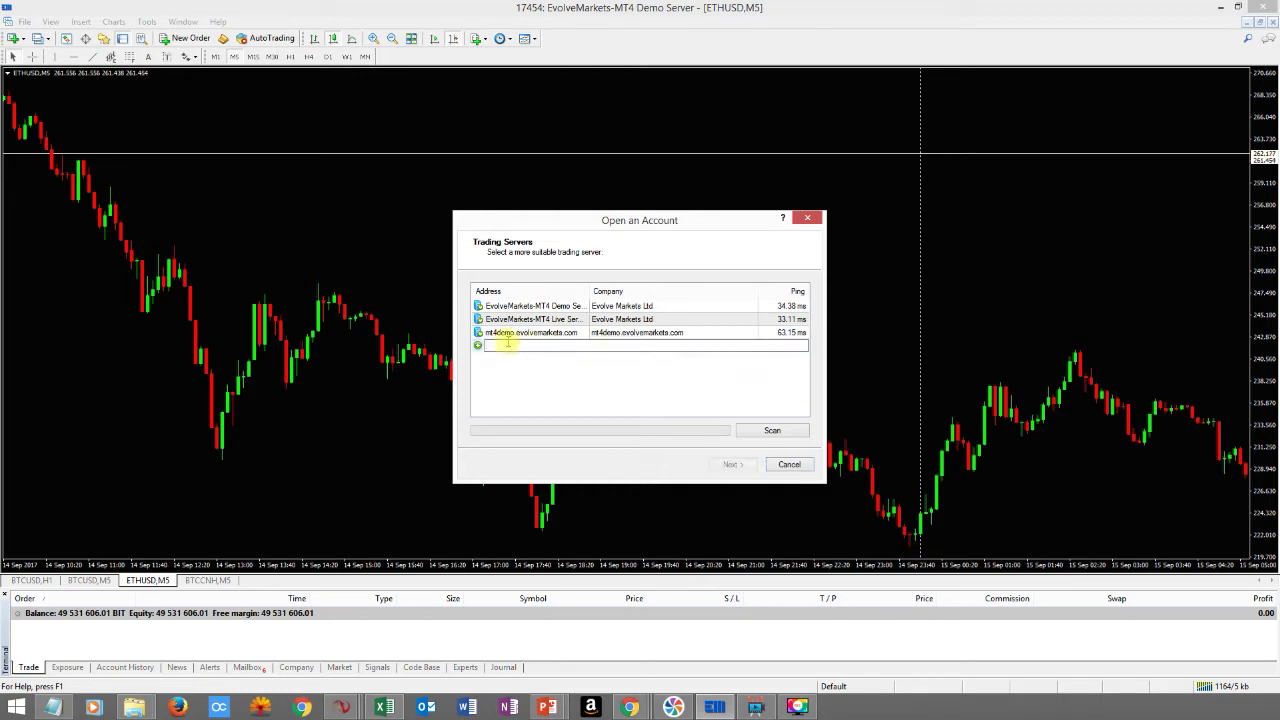
{"action": "left_click", "coordinate": [630, 707]}
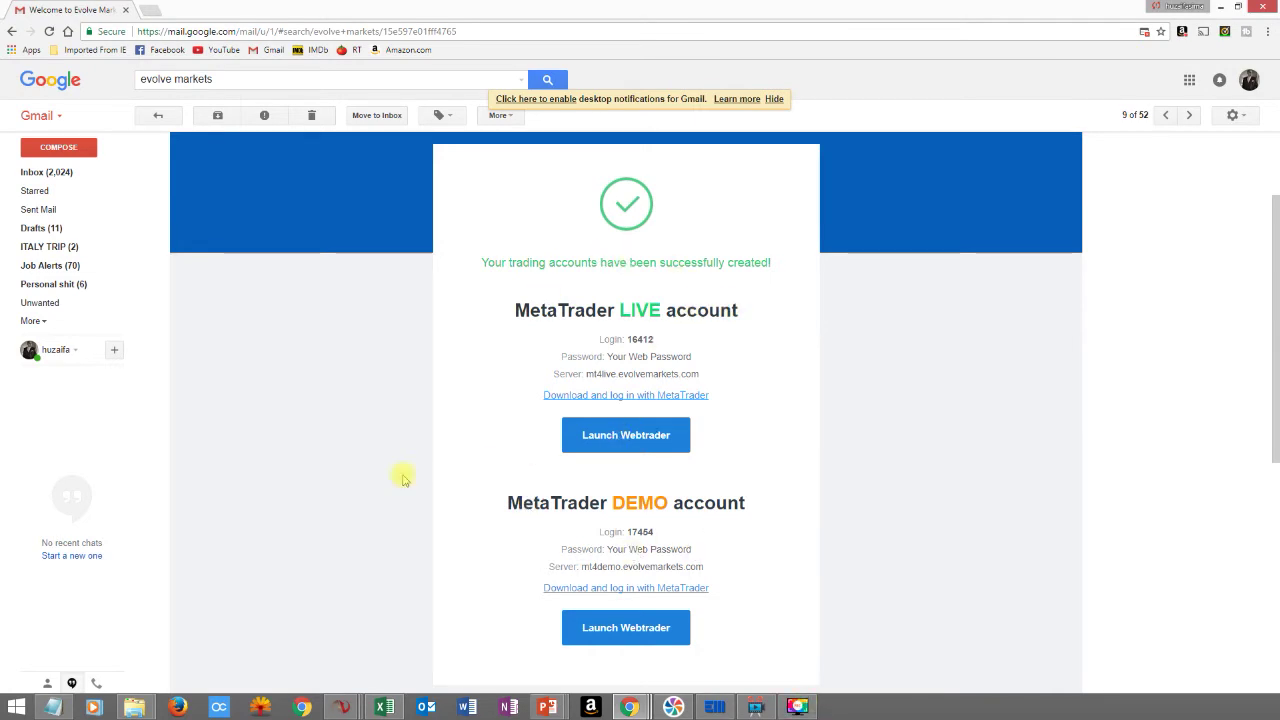
Select the mt4demo.evolvemarkets.com server address in the Gmail welcome email.
{"action": "scroll", "coordinate": [717, 530], "scroll_direction": "down", "scroll_amount": 1}
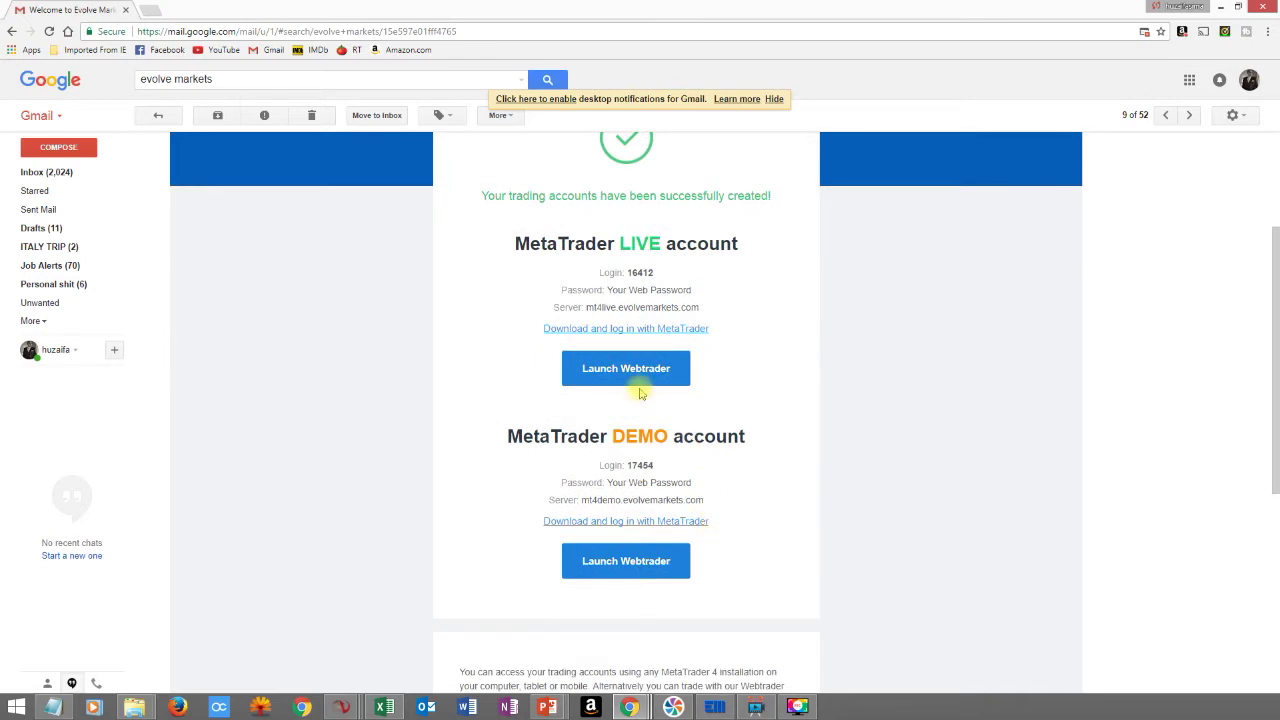
{"action": "left_click_drag", "start_coordinate": [711, 504], "coordinate": [614, 503]}
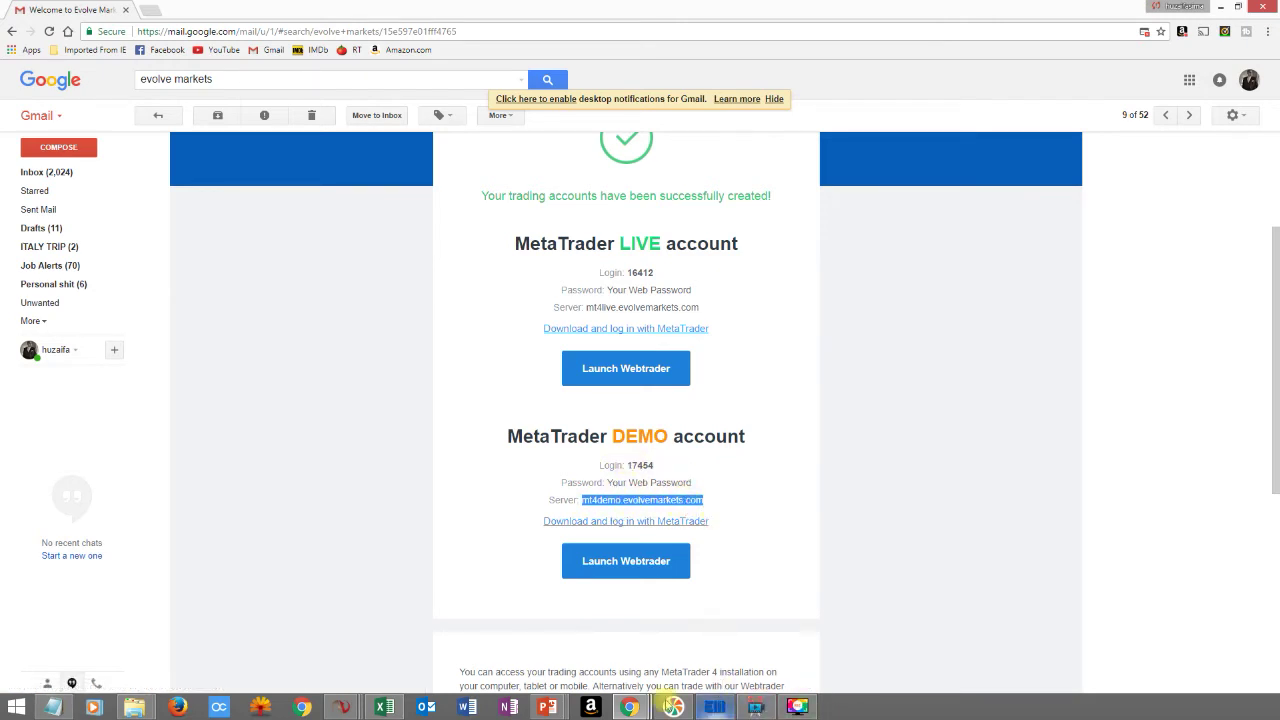
{"action": "left_click", "coordinate": [714, 707]}
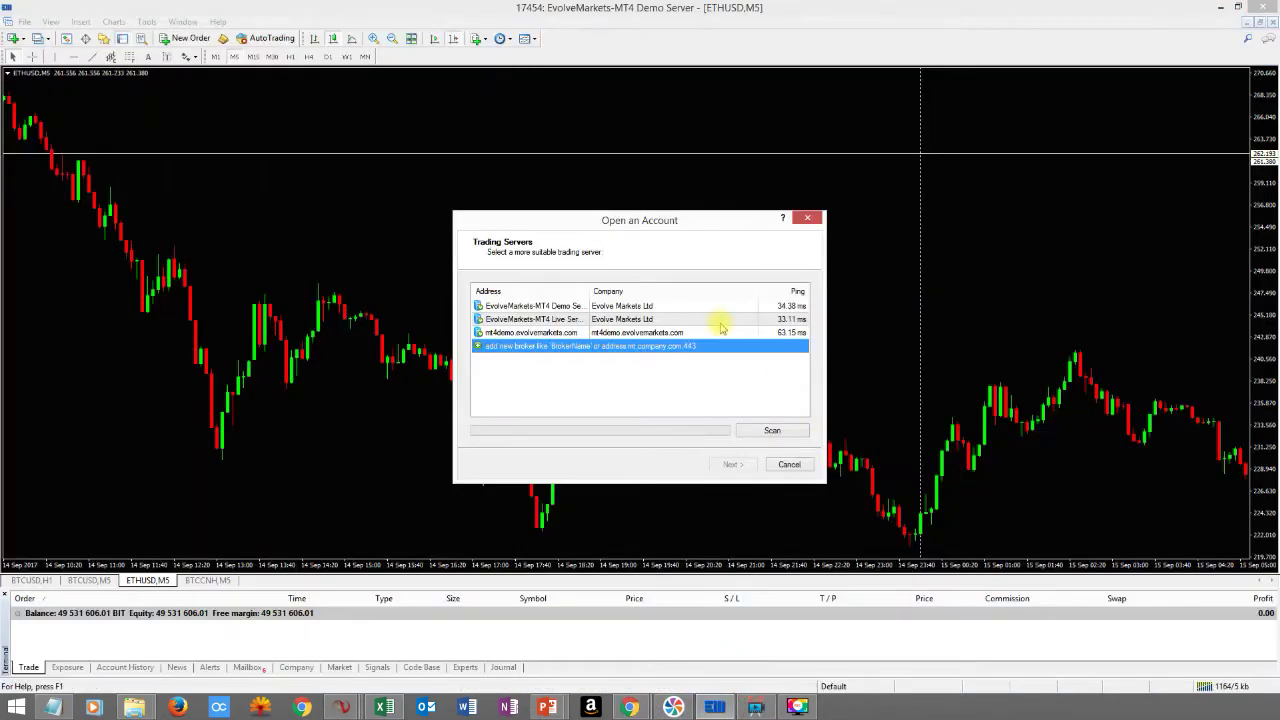
{"action": "left_click", "coordinate": [516, 346]}
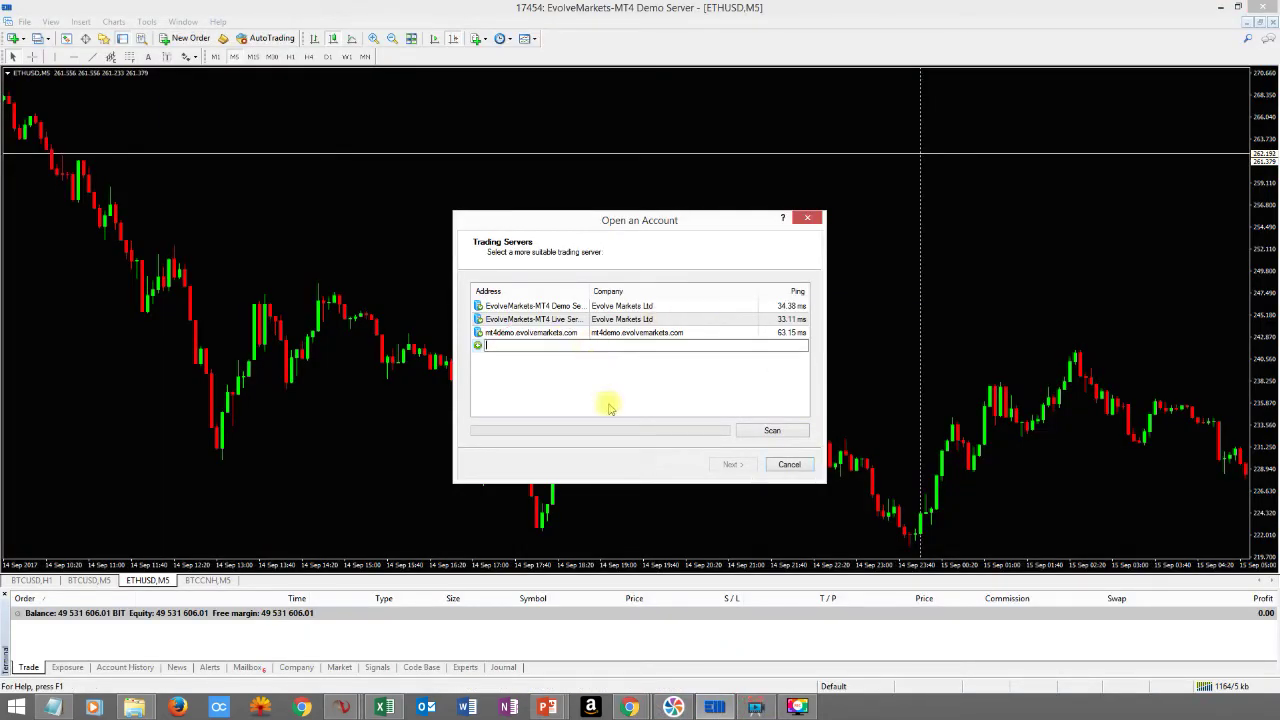
{"action": "left_click", "coordinate": [630, 706]}
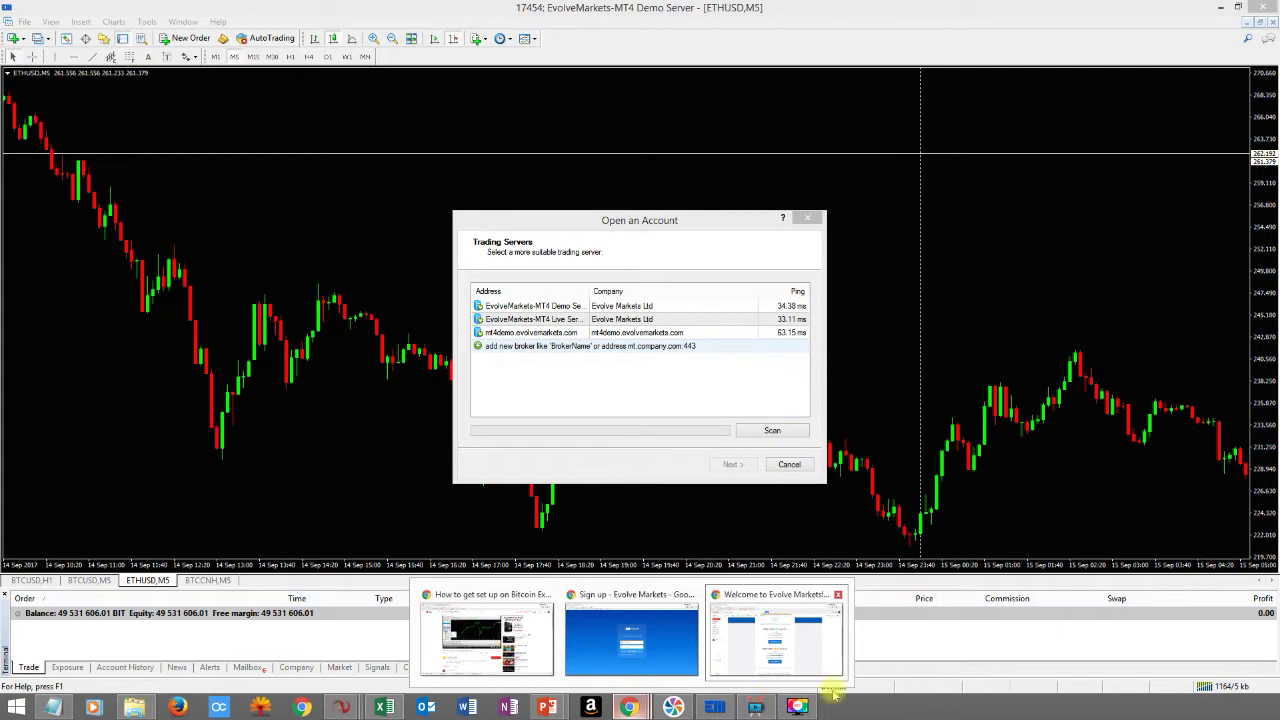
{"action": "left_click", "coordinate": [795, 640]}
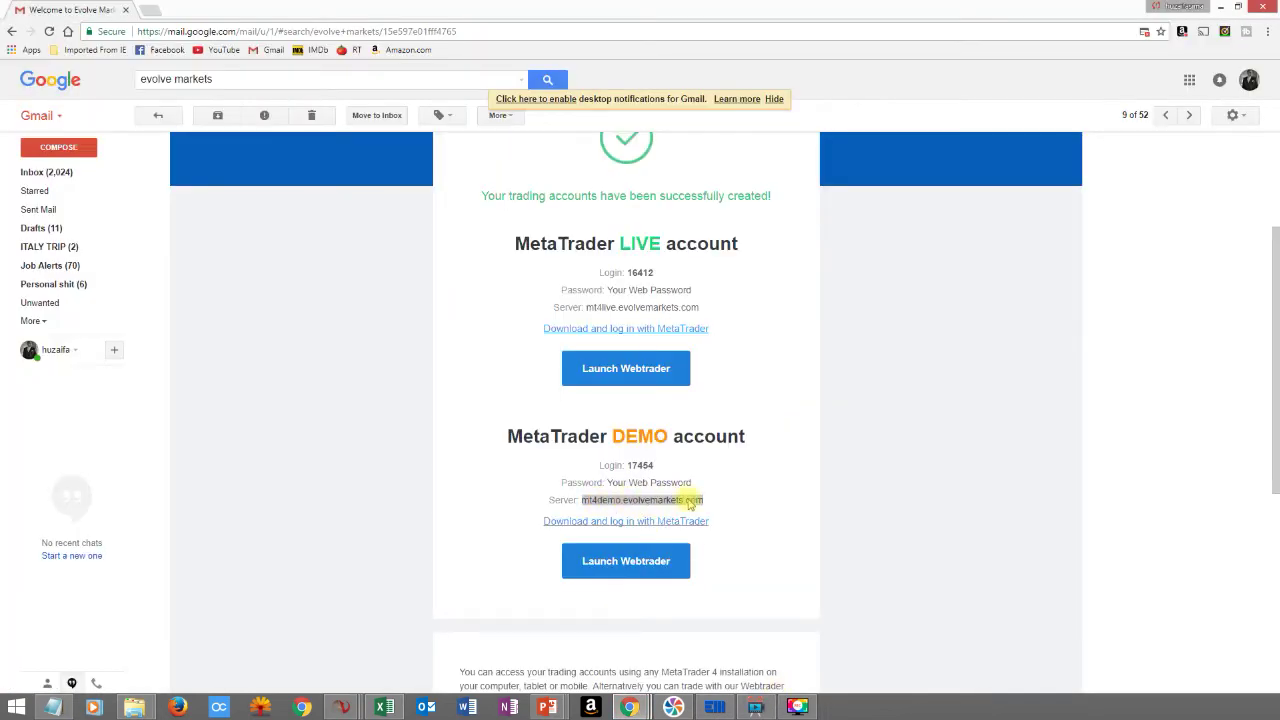
Cancel the Open an Account dialog in MetaTrader 4 and bring up the File menu.
{"action": "left_click", "coordinate": [714, 706]}
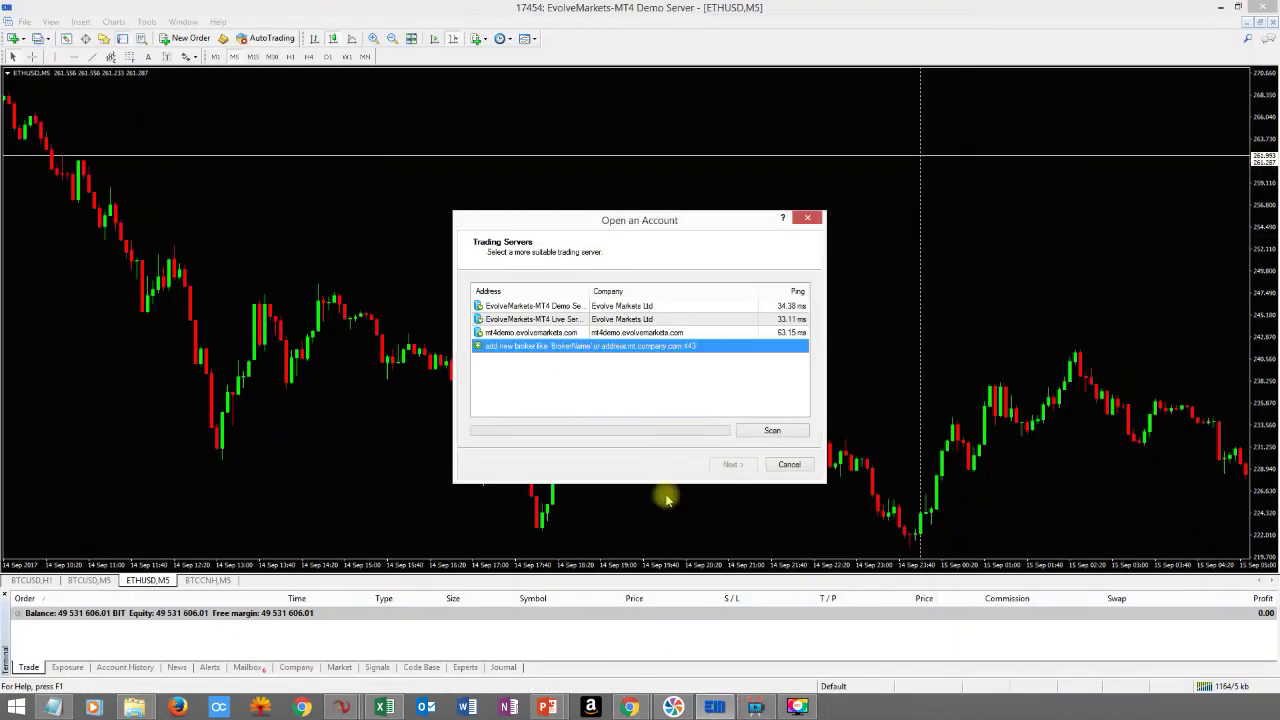
{"action": "left_click", "coordinate": [563, 347]}
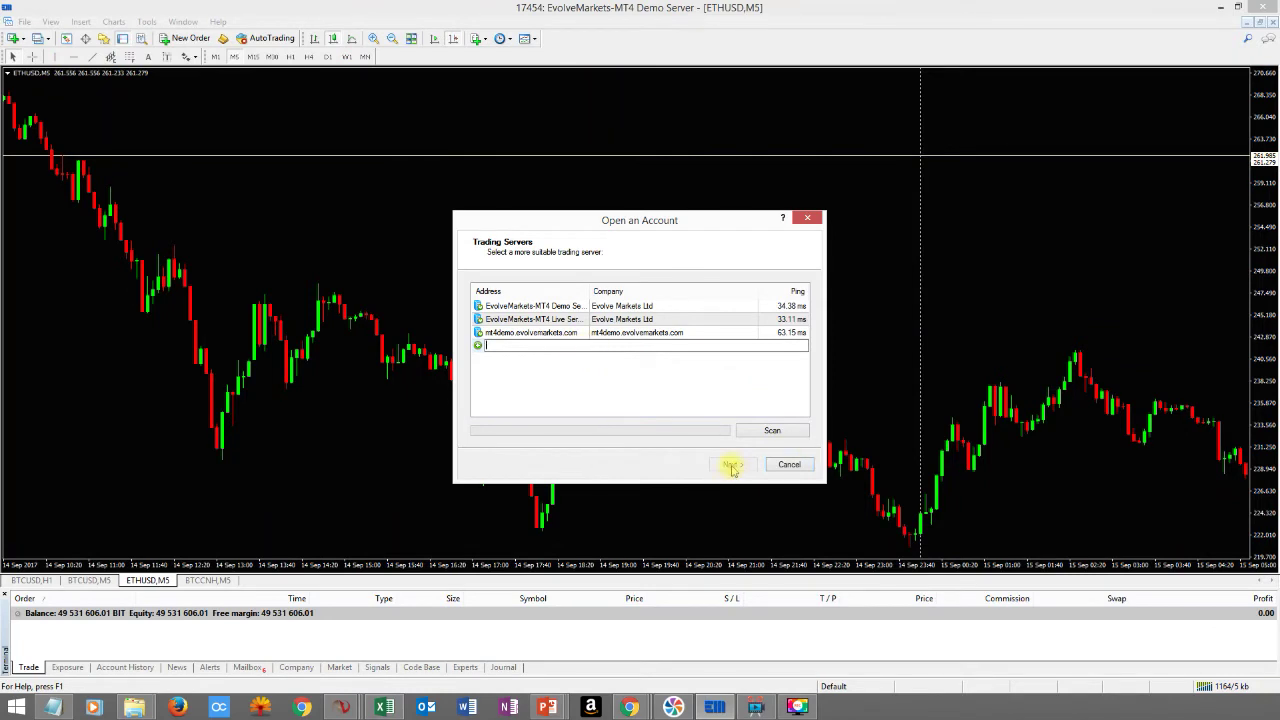
{"action": "left_click", "coordinate": [789, 464]}
{"action": "left_click", "coordinate": [731, 708]}
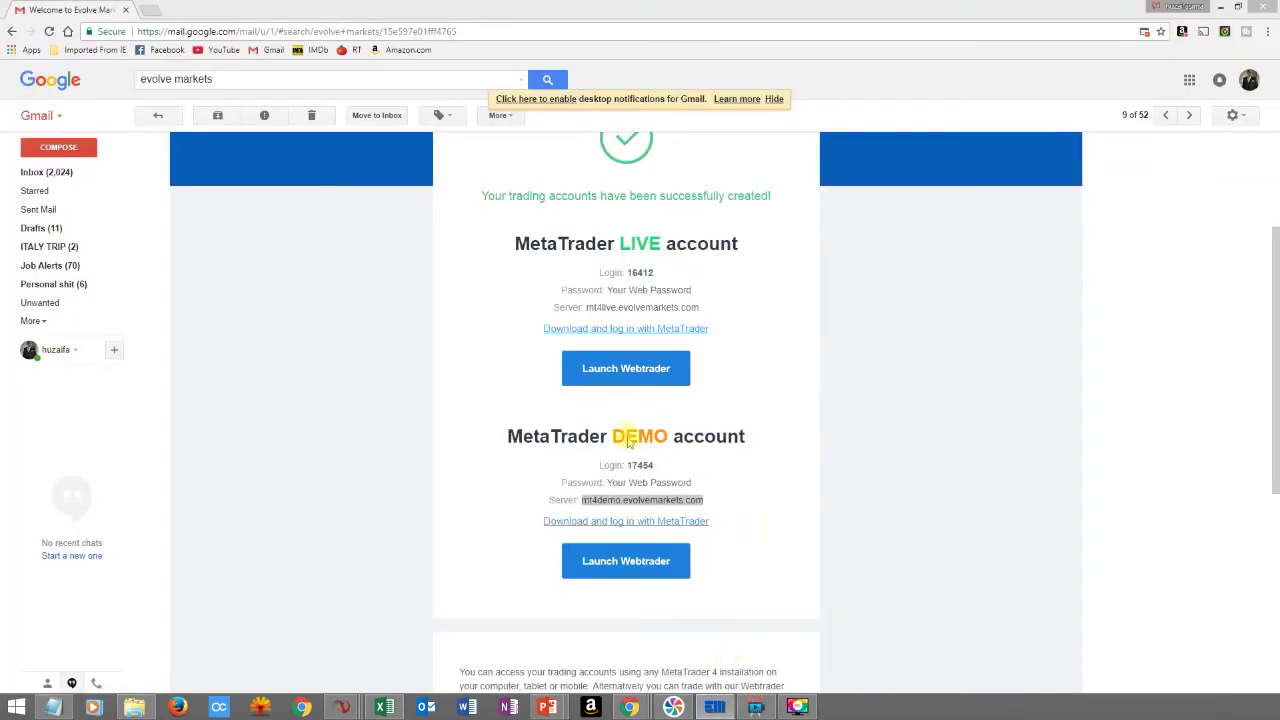
{"action": "left_click", "coordinate": [714, 707]}
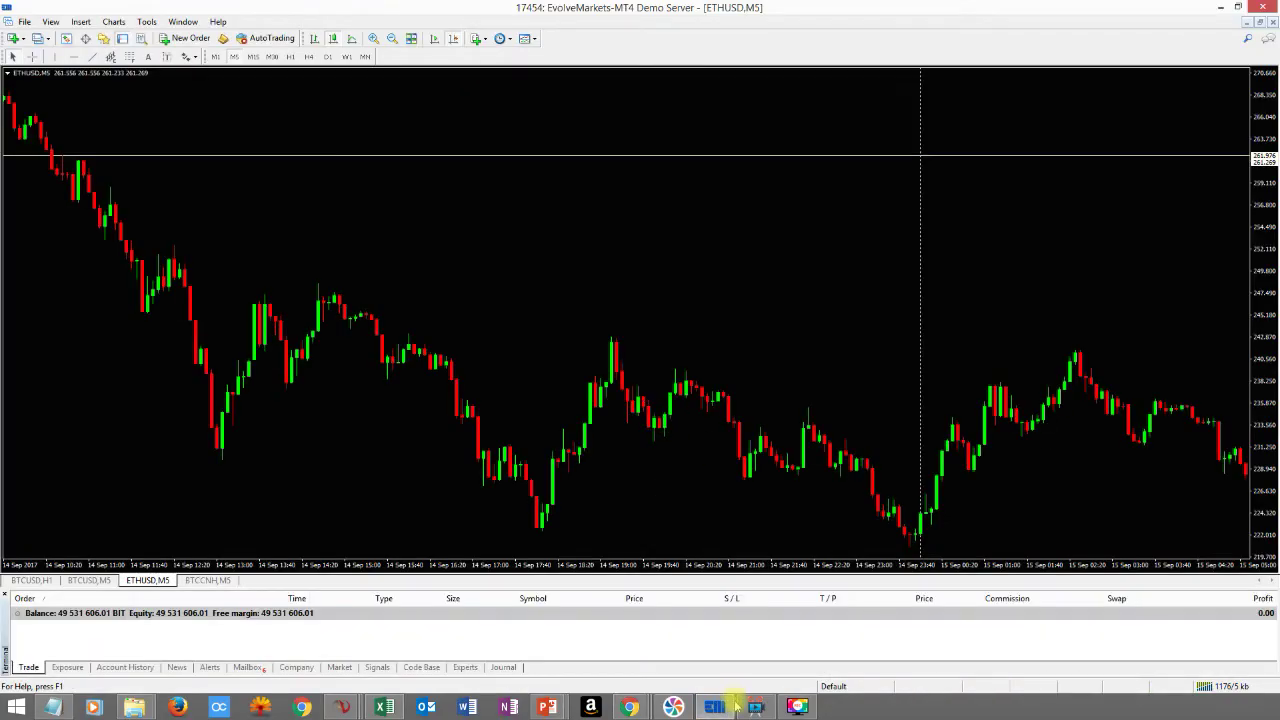
{"action": "left_click", "coordinate": [24, 21]}
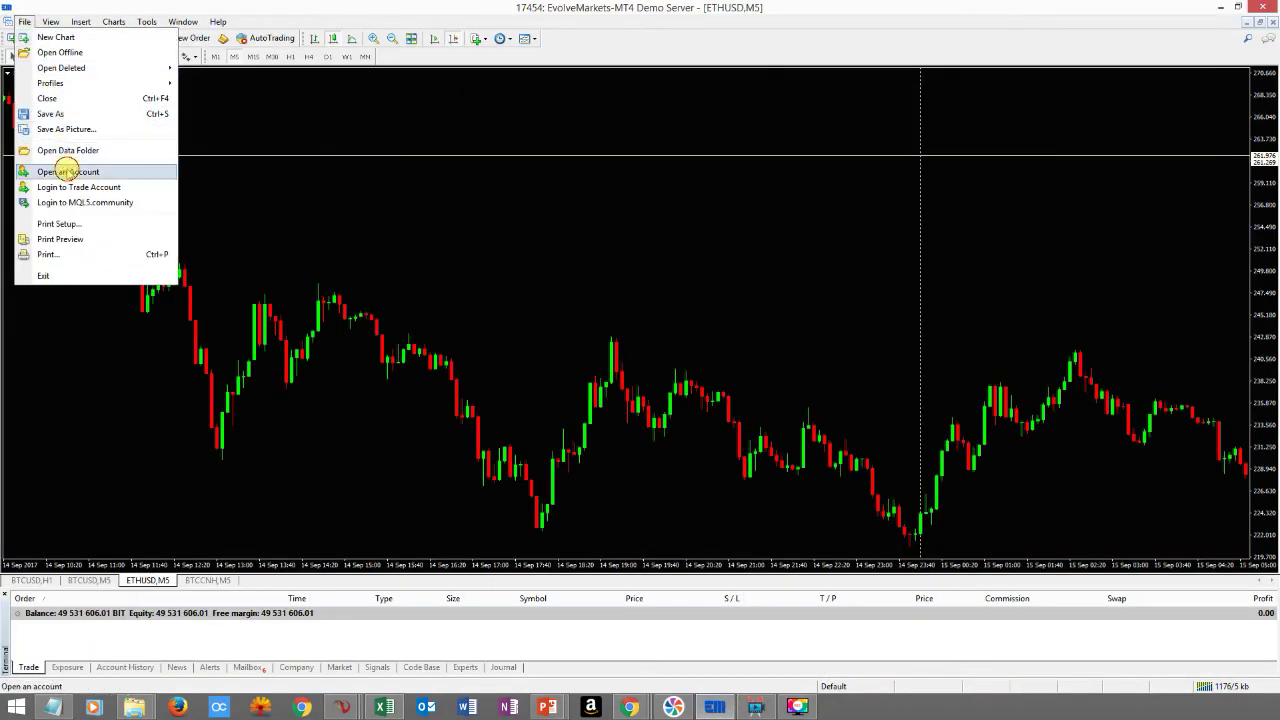
Reopen Open an Account, pick the mt4demo.evolvemarkets.com server and choose existing-account login.
{"action": "left_click", "coordinate": [68, 171]}
{"action": "left_click", "coordinate": [620, 345]}
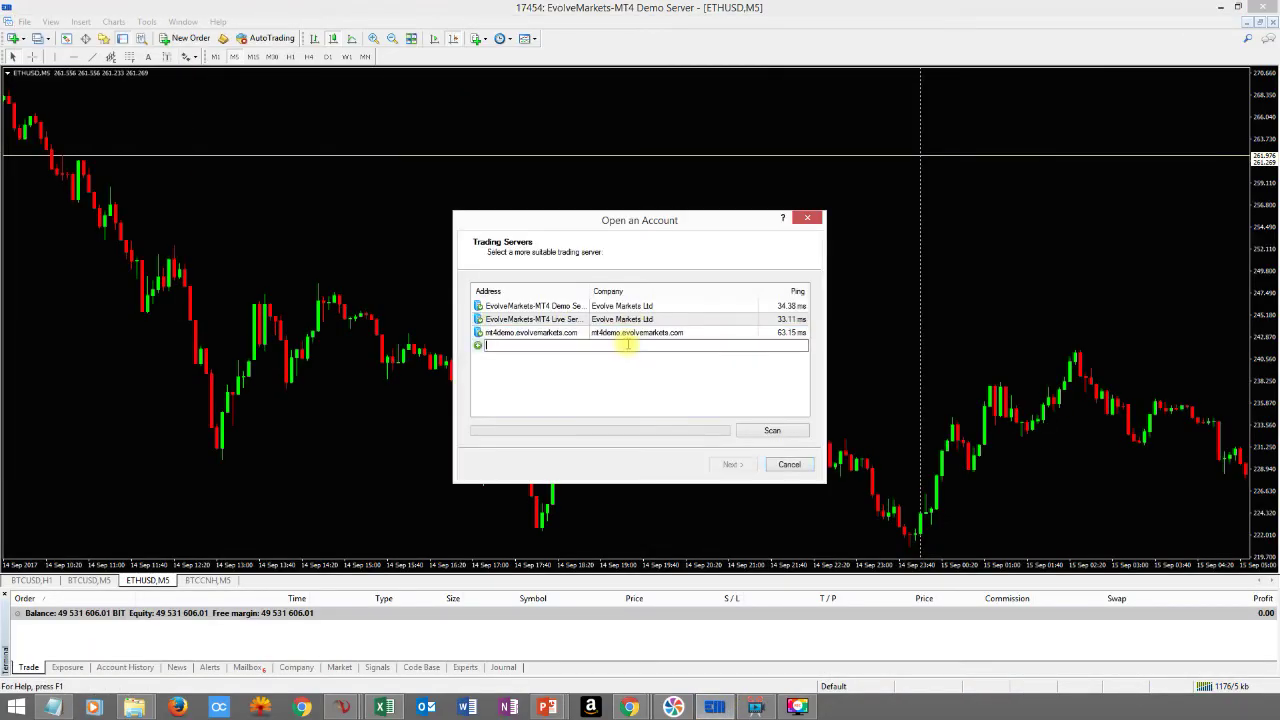
{"action": "left_click", "coordinate": [548, 333]}
{"action": "left_click", "coordinate": [733, 464]}
{"action": "left_click", "coordinate": [509, 324]}
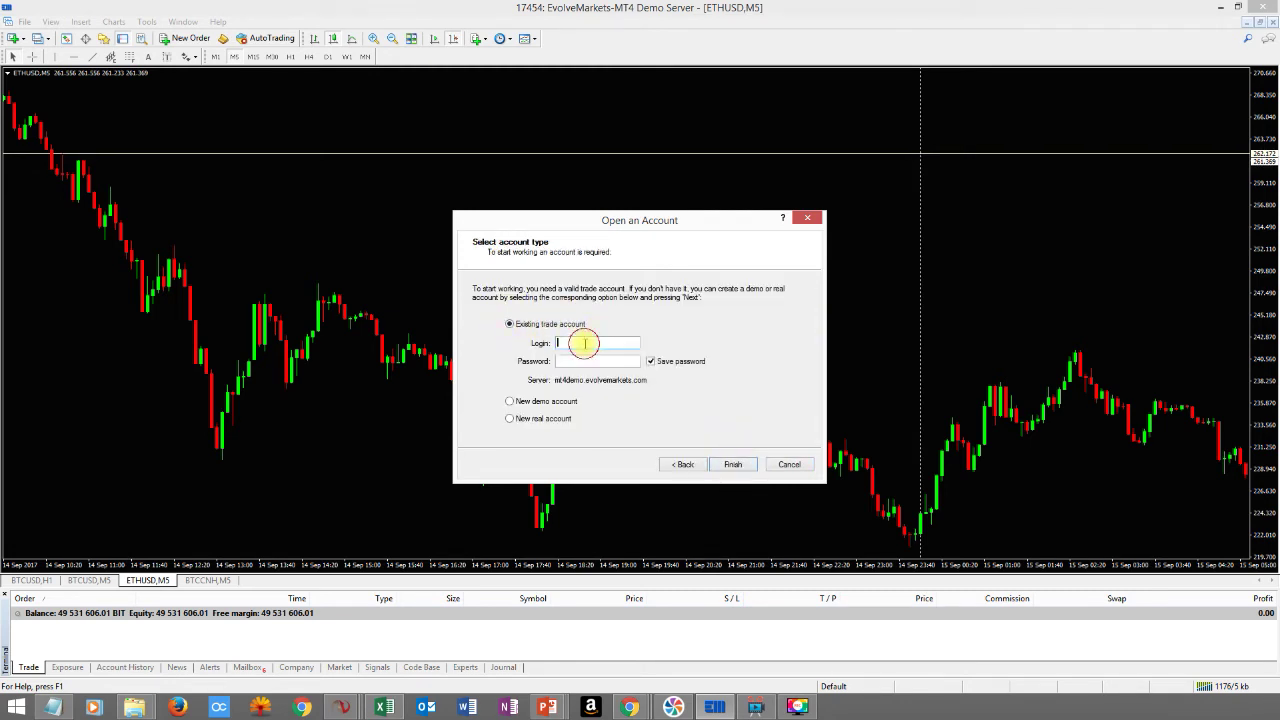
Check the login details in the Gmail email, cancel the login, and start File > New Chart.
{"action": "left_click", "coordinate": [630, 707]}
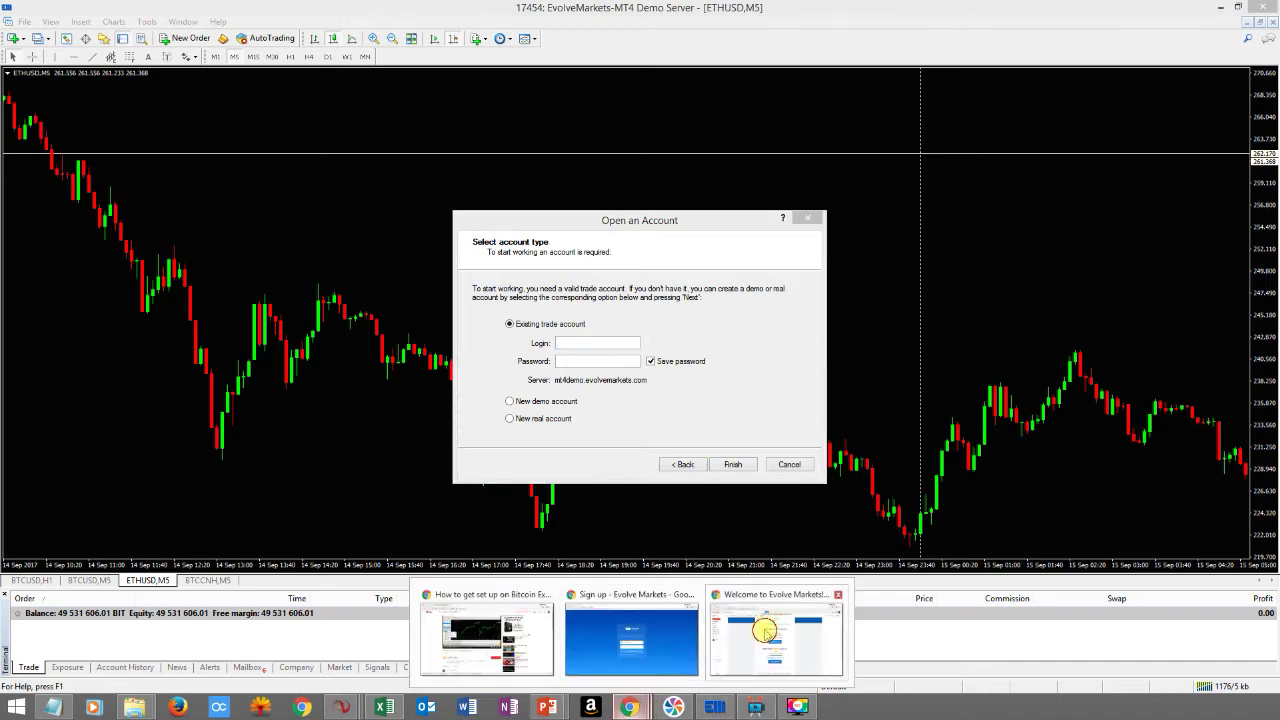
{"action": "left_click", "coordinate": [764, 630]}
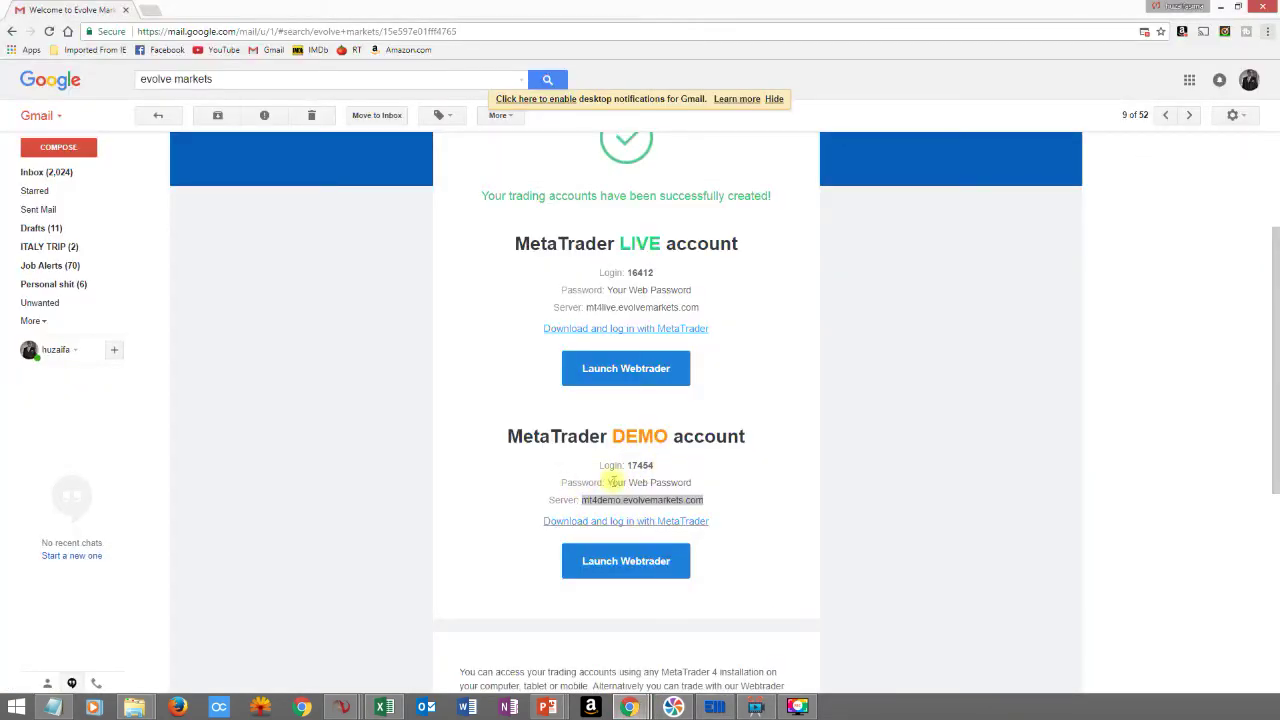
{"action": "left_click", "coordinate": [733, 707]}
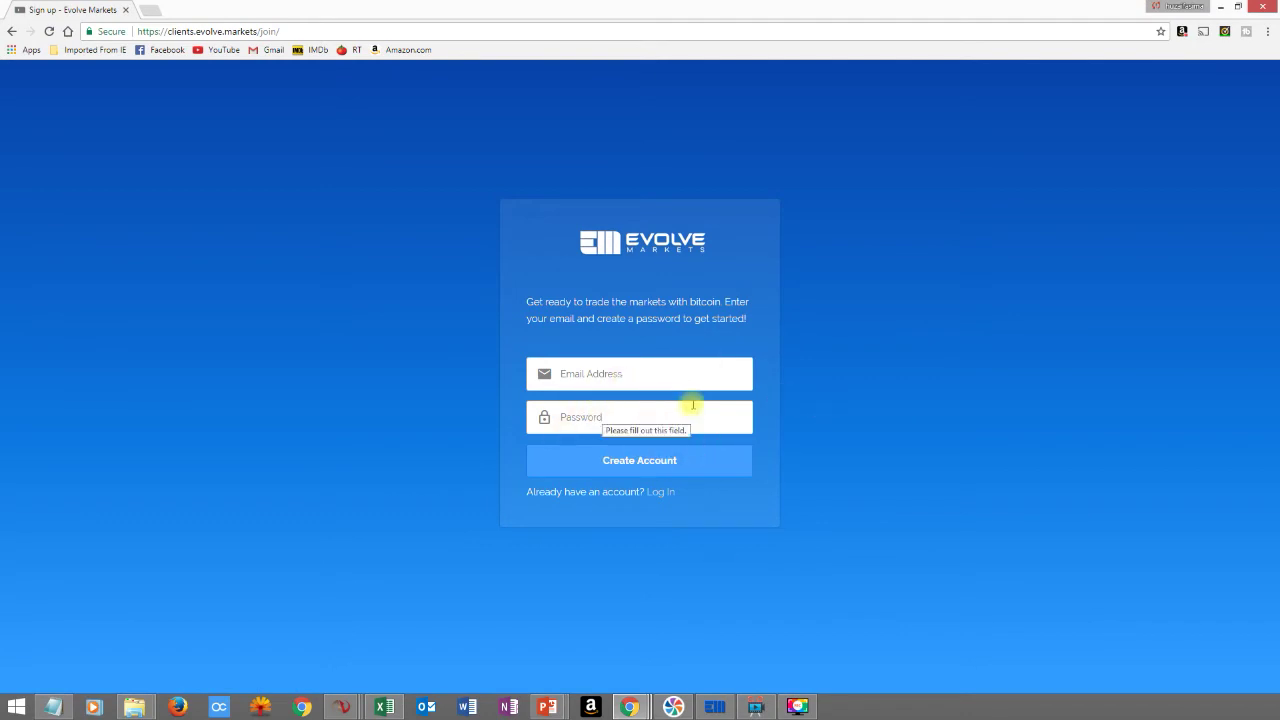
{"action": "left_click", "coordinate": [714, 707]}
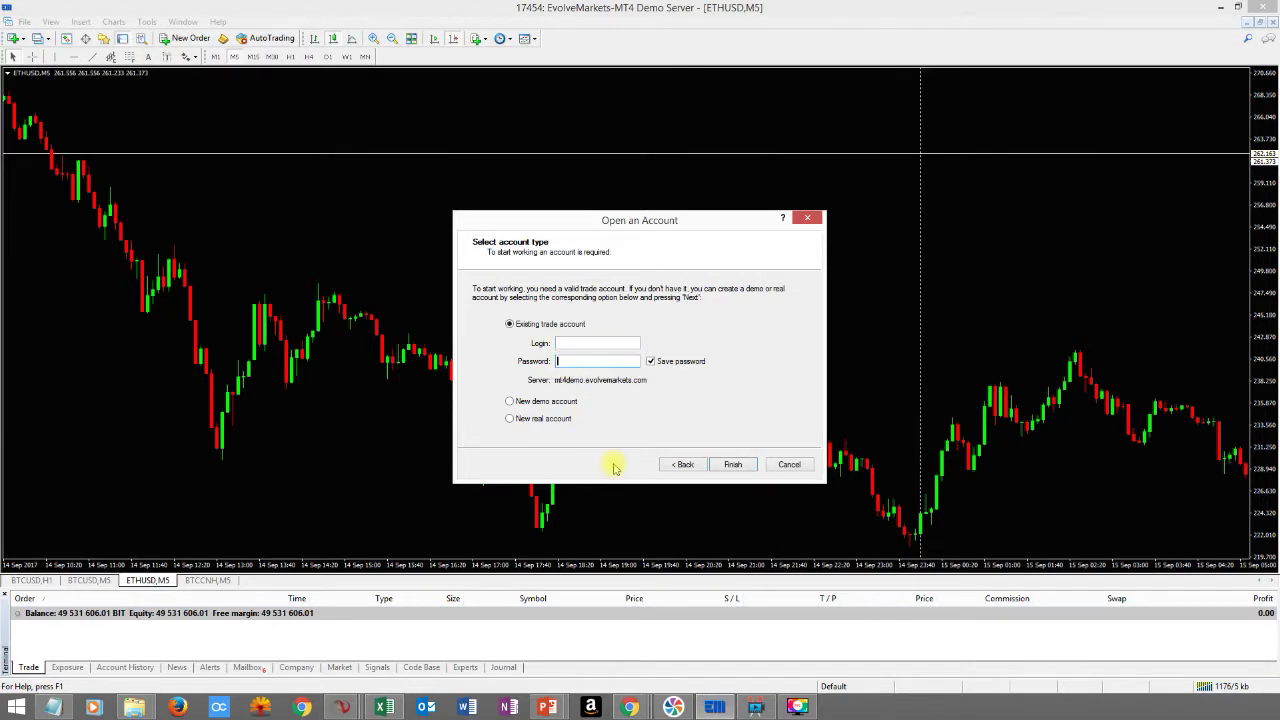
{"action": "left_click", "coordinate": [789, 464]}
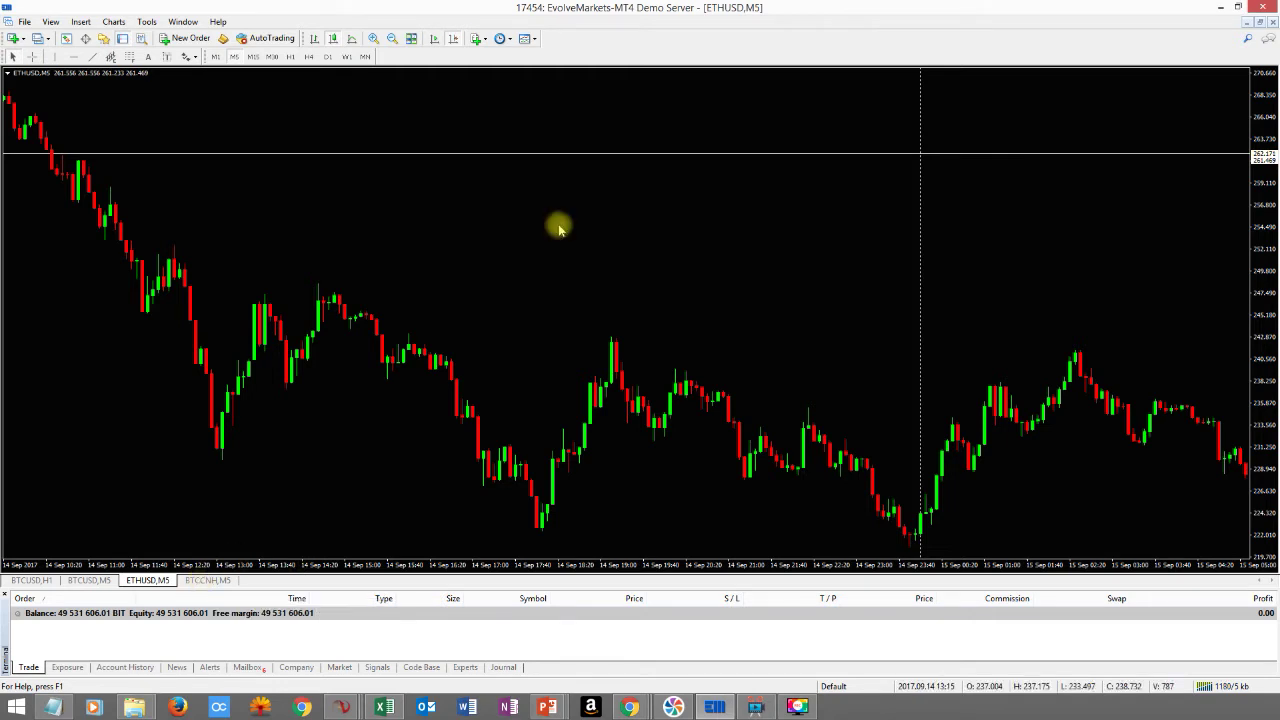
{"action": "left_click", "coordinate": [24, 21]}
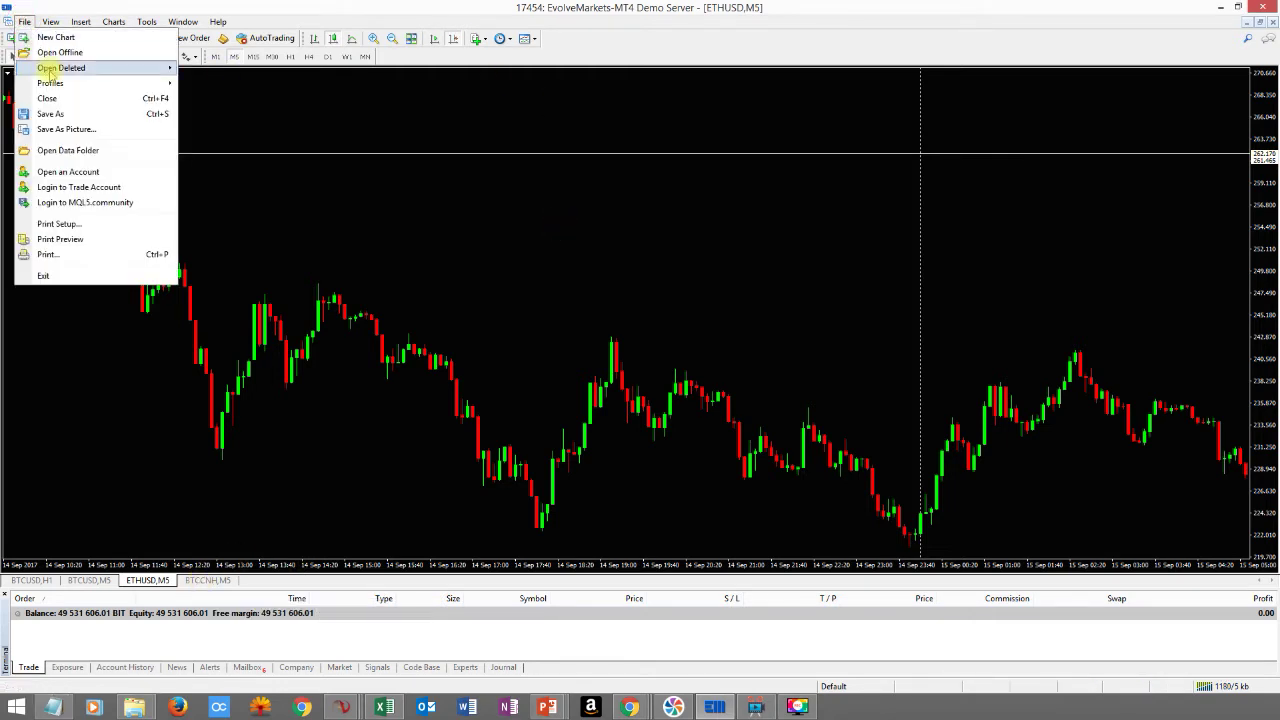
{"action": "left_click", "coordinate": [50, 40]}
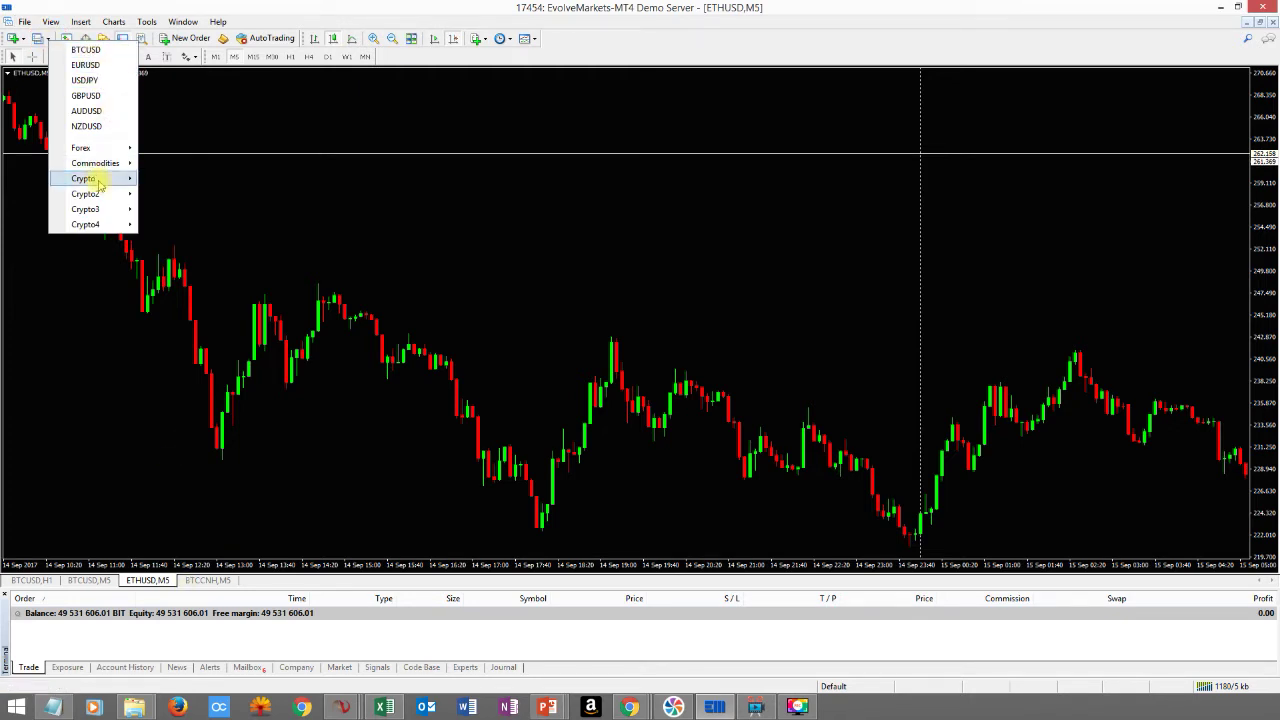
Open a BTCEUR H1 chart from the Crypto list and display its tab after the BTCCNH and ETHUSD tabs.
{"action": "mouse_move", "coordinate": [100, 185]}
{"action": "left_click", "coordinate": [190, 208]}
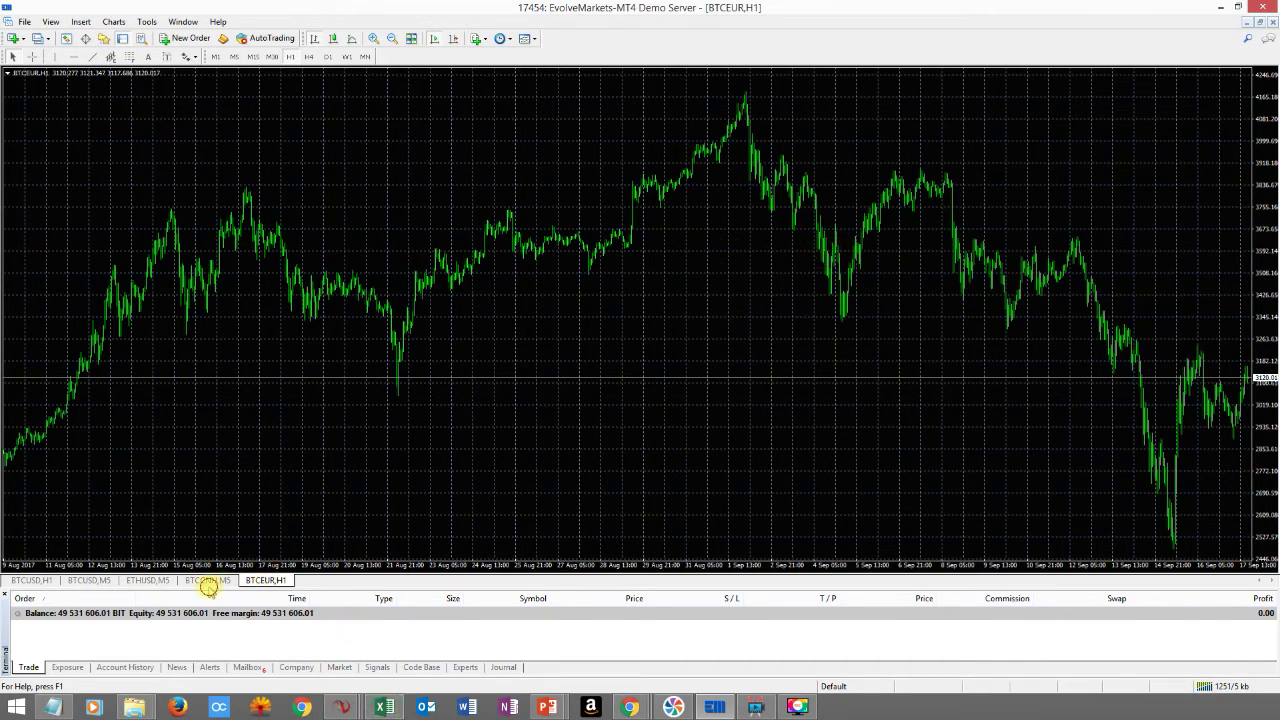
{"action": "left_click", "coordinate": [208, 580]}
{"action": "left_click", "coordinate": [148, 580]}
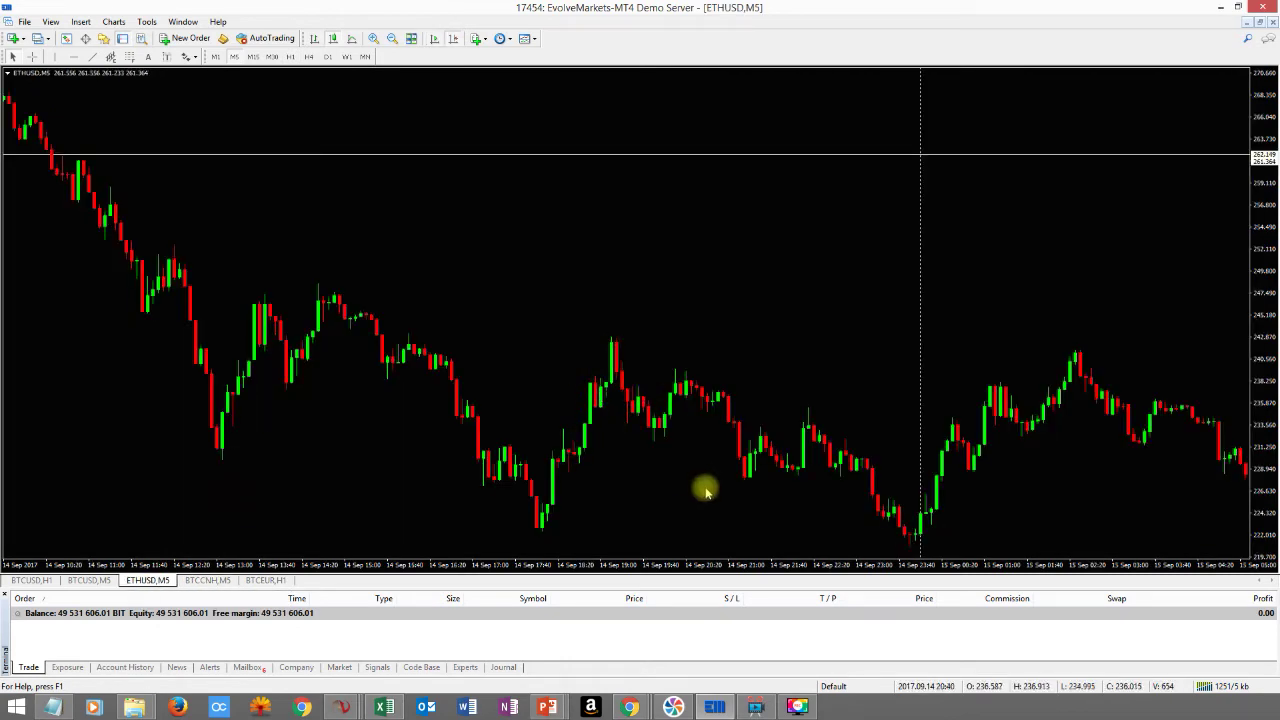
{"action": "left_click", "coordinate": [265, 580]}
In BTCEUR chart properties, colour down bars and bear candles Red and bull candles Lime.
{"action": "right_click", "coordinate": [680, 326]}
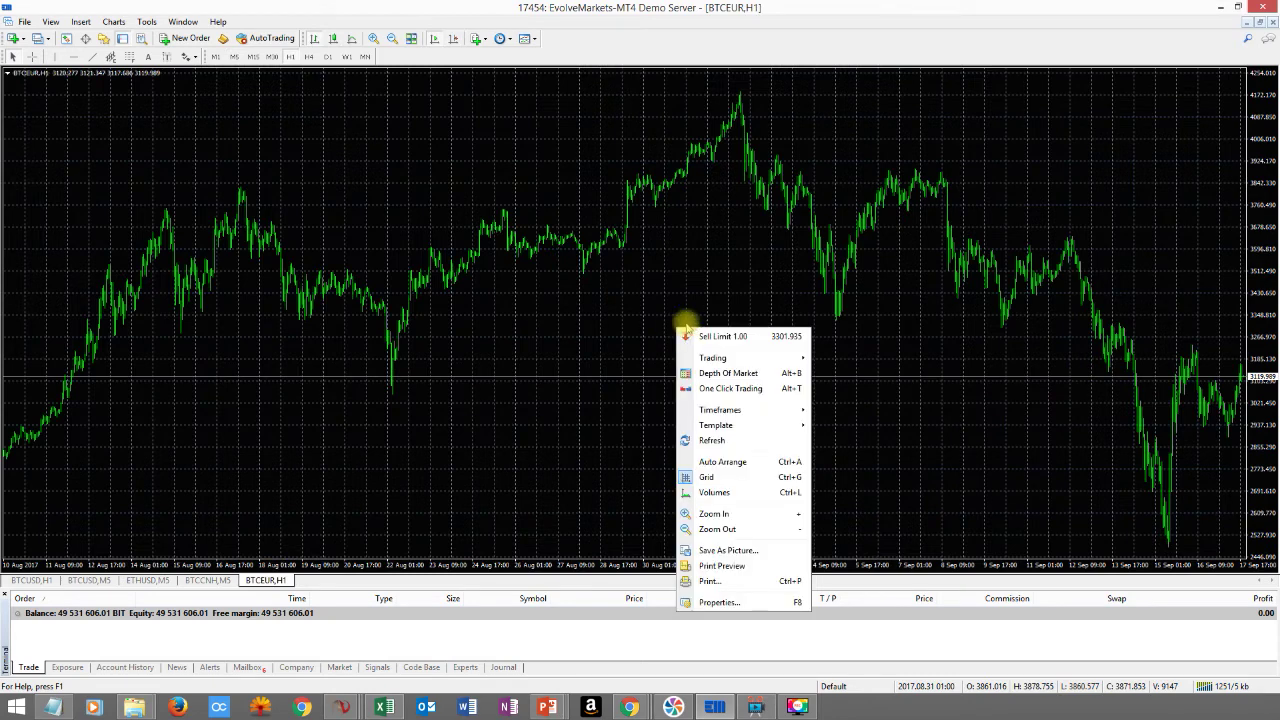
{"action": "left_click", "coordinate": [734, 603]}
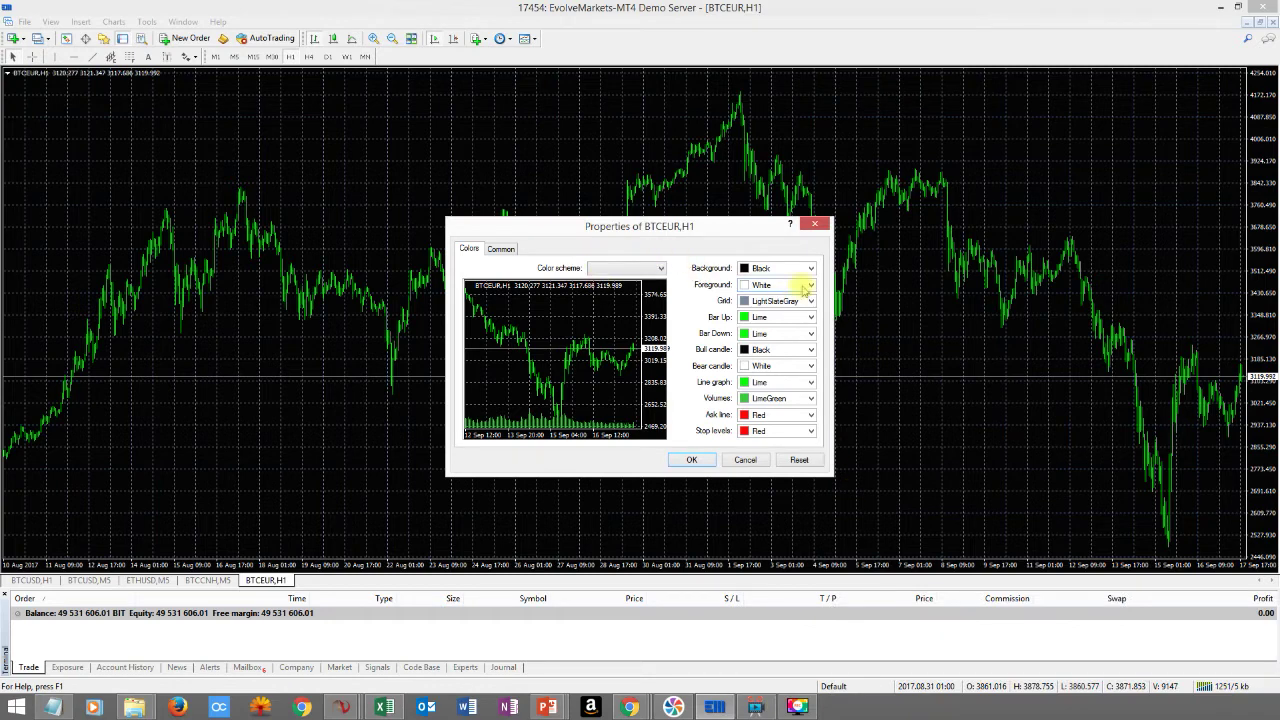
{"action": "left_click", "coordinate": [810, 318]}
{"action": "left_click", "coordinate": [811, 335]}
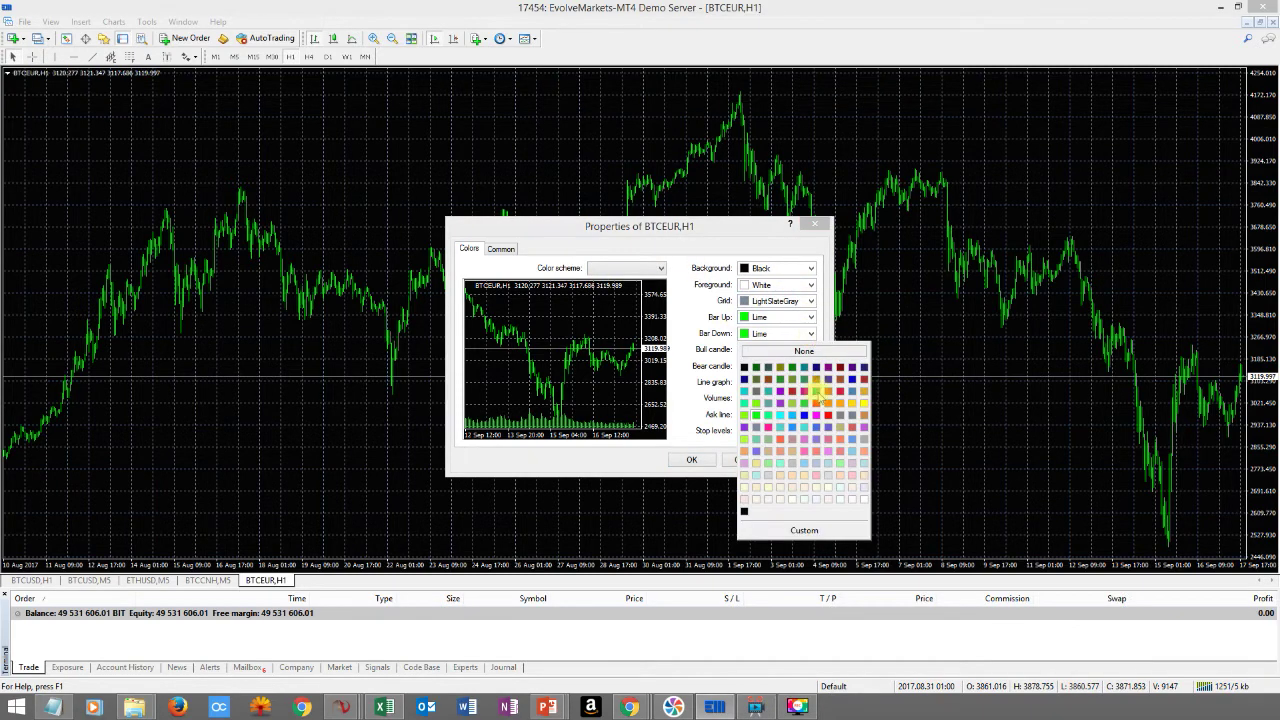
{"action": "left_click", "coordinate": [828, 414]}
{"action": "left_click", "coordinate": [810, 350]}
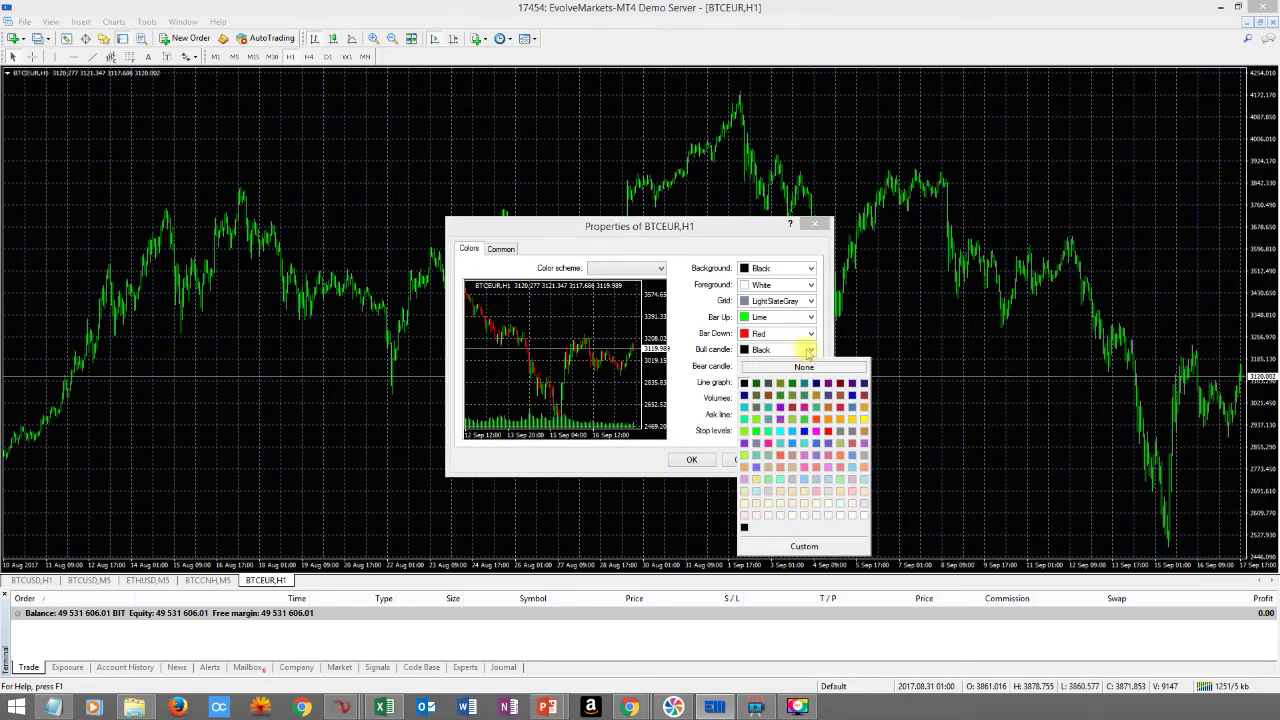
{"action": "left_click", "coordinate": [762, 431]}
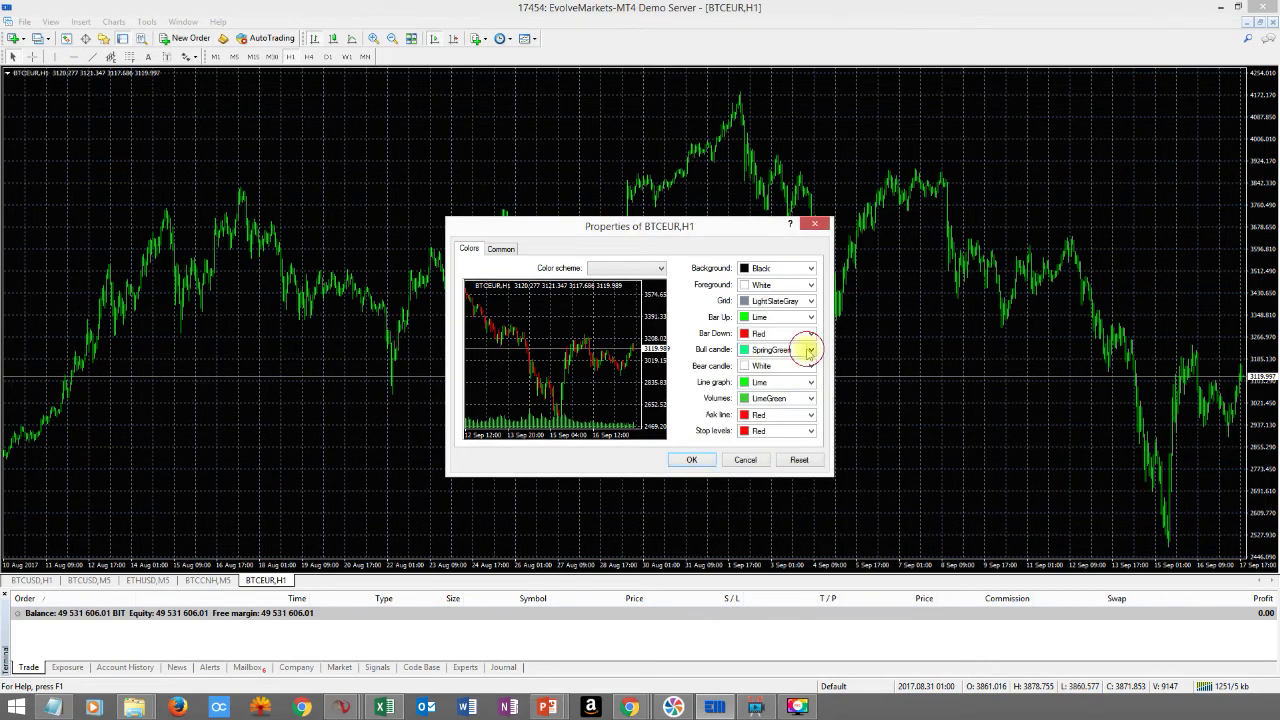
{"action": "left_click", "coordinate": [806, 350]}
{"action": "left_click", "coordinate": [757, 431]}
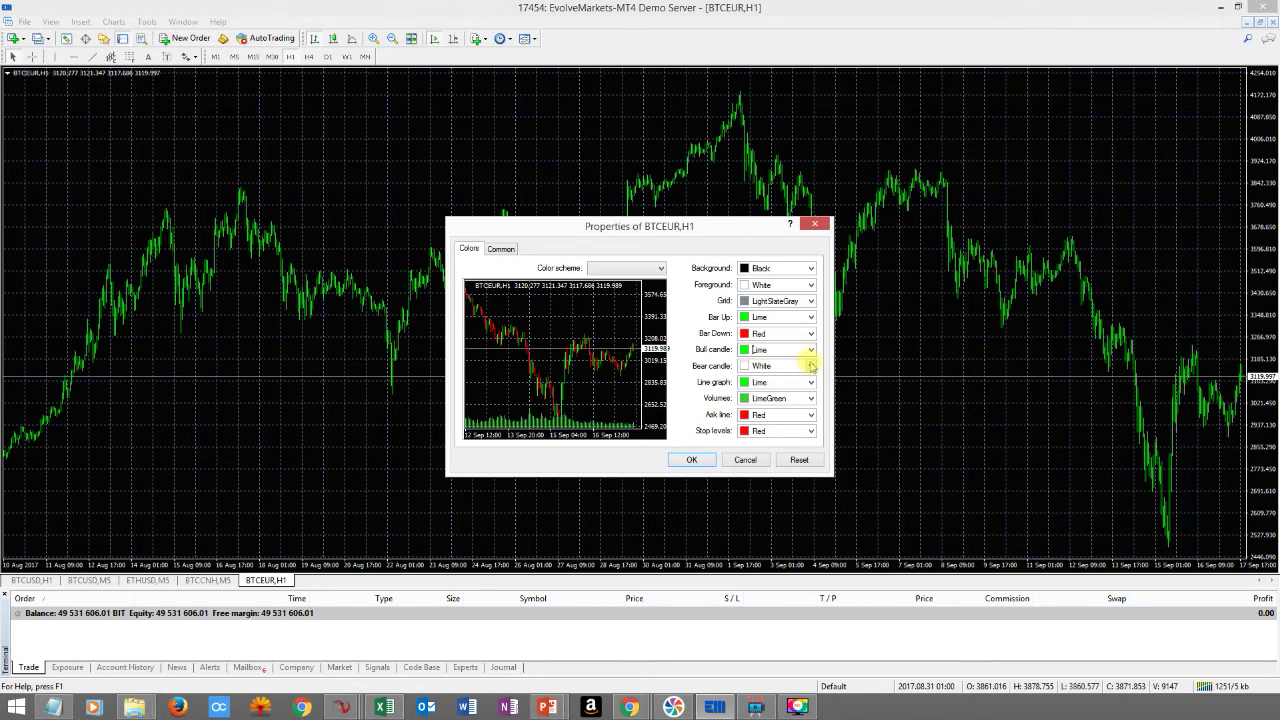
{"action": "left_click", "coordinate": [811, 366]}
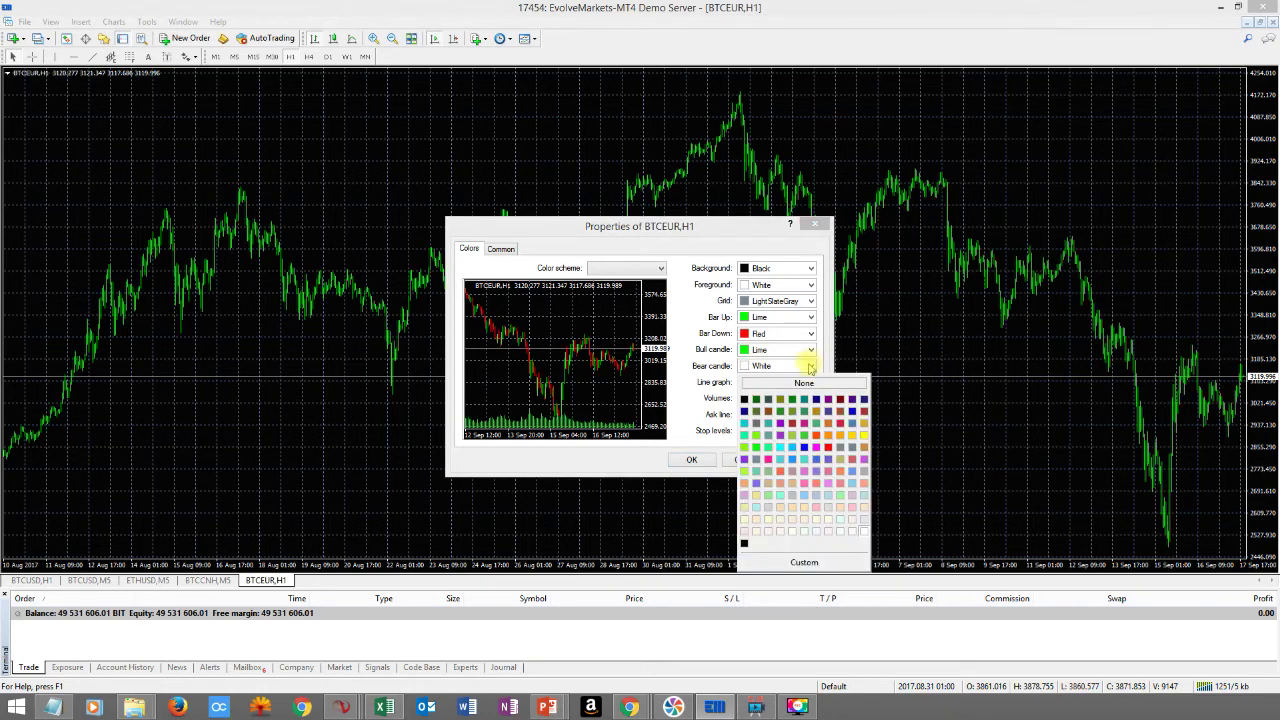
{"action": "left_click", "coordinate": [816, 436]}
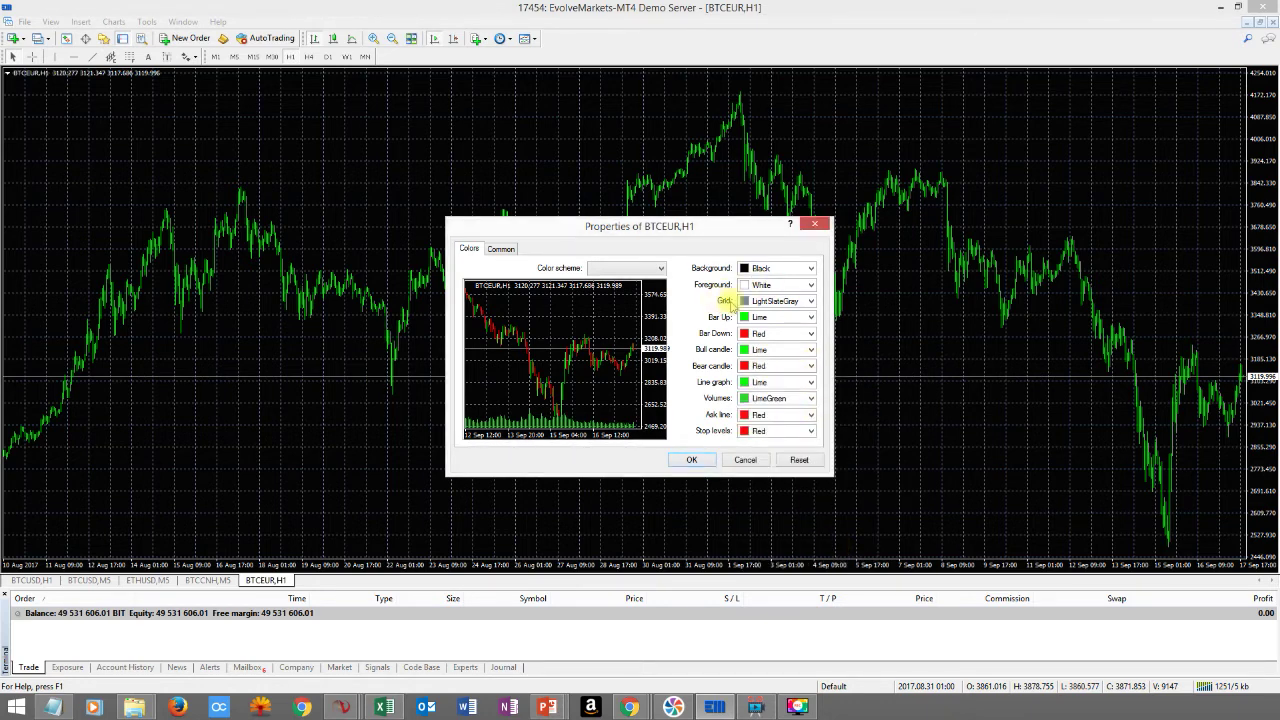
Set the grid colour to None, enable Chart shift and disable Chart autoscroll.
{"action": "left_click", "coordinate": [811, 301]}
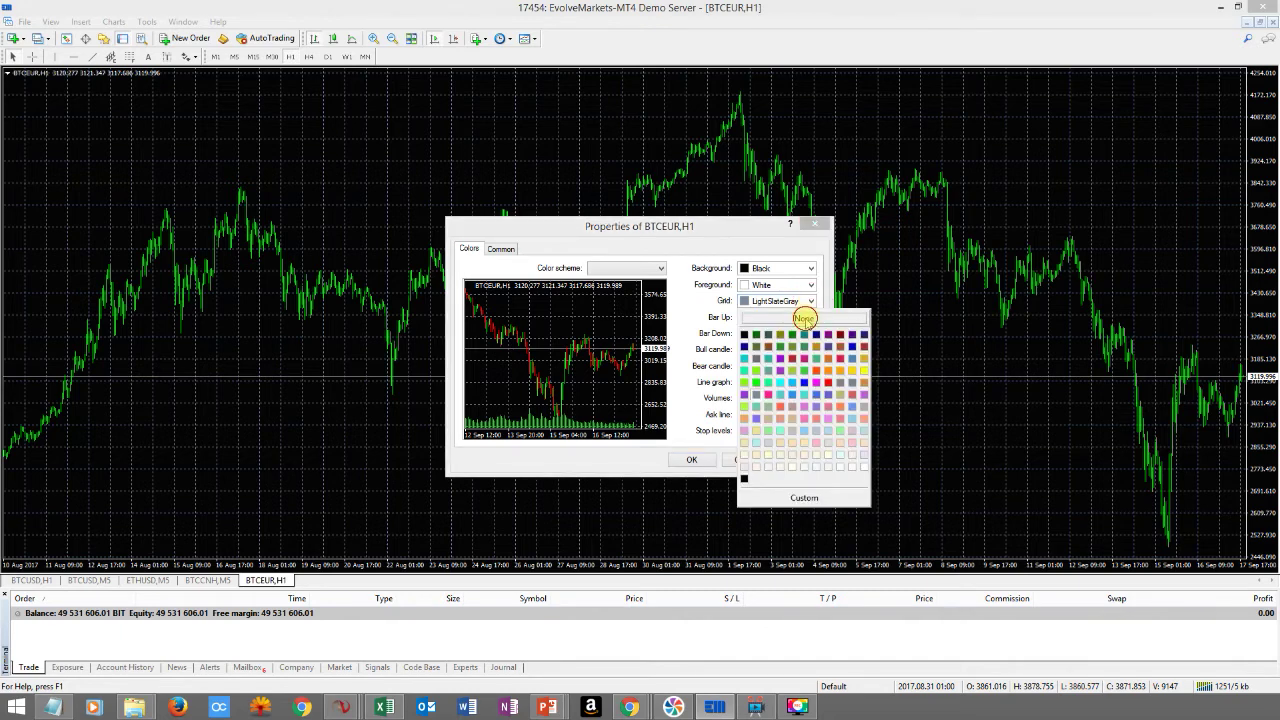
{"action": "left_click", "coordinate": [804, 319]}
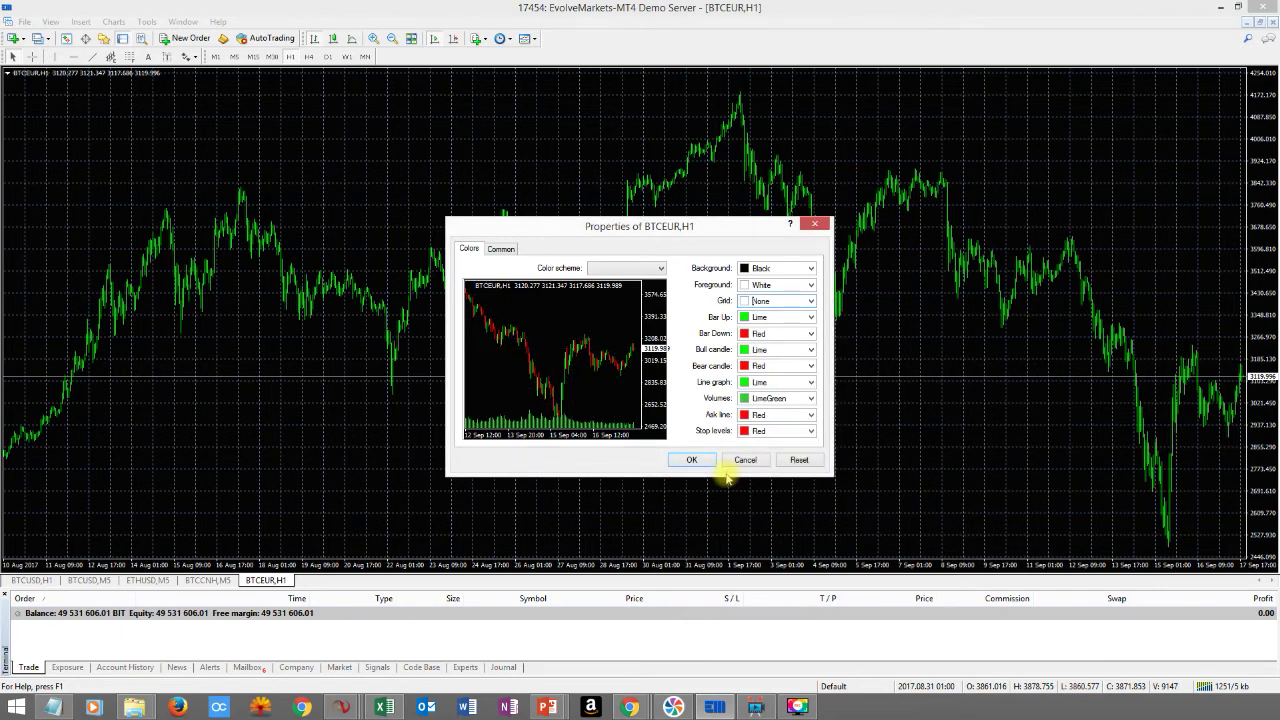
{"action": "left_click", "coordinate": [502, 250]}
{"action": "left_click", "coordinate": [476, 311]}
{"action": "left_click", "coordinate": [495, 329]}
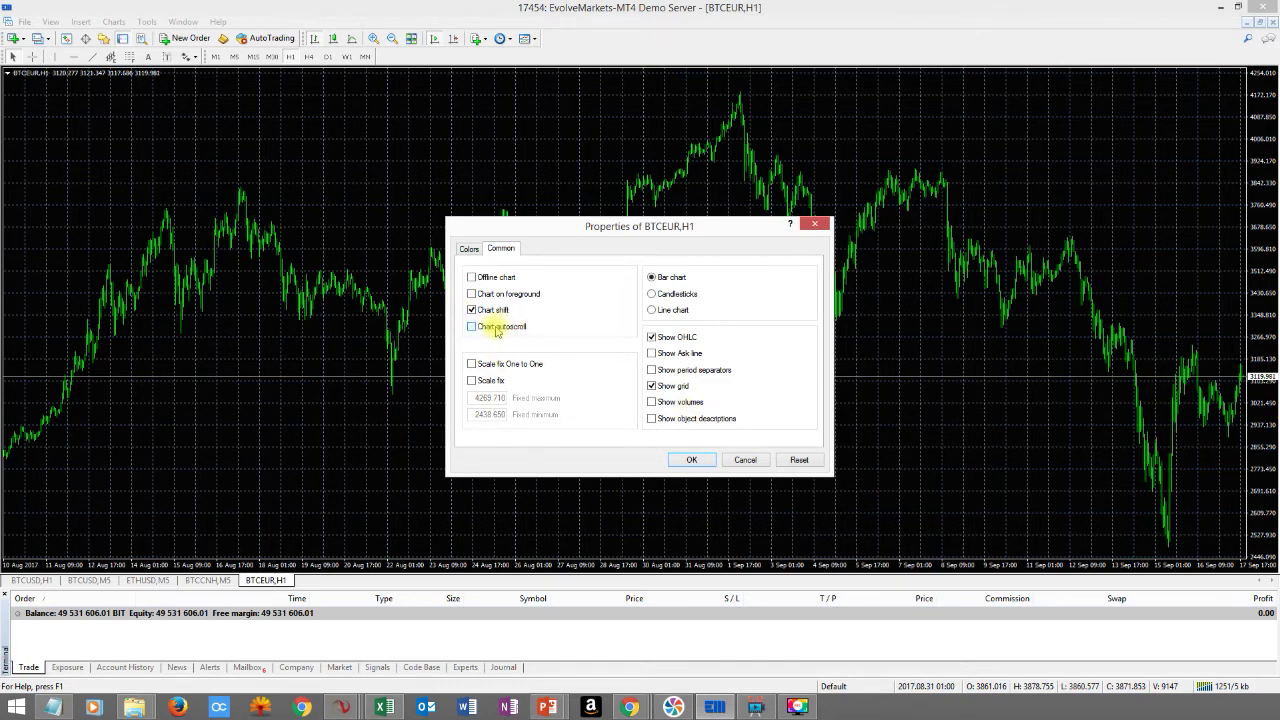
Enable Show Ask line, apply the properties, and zoom the BTCEUR chart on 17–22 Aug.
{"action": "left_click", "coordinate": [678, 353]}
{"action": "left_click", "coordinate": [691, 459]}
{"action": "mouse_move", "coordinate": [773, 566]}
{"action": "left_mouse_down"}
{"action": "mouse_move", "coordinate": [737, 563]}
{"action": "mouse_move", "coordinate": [766, 563]}
{"action": "left_mouse_up"}
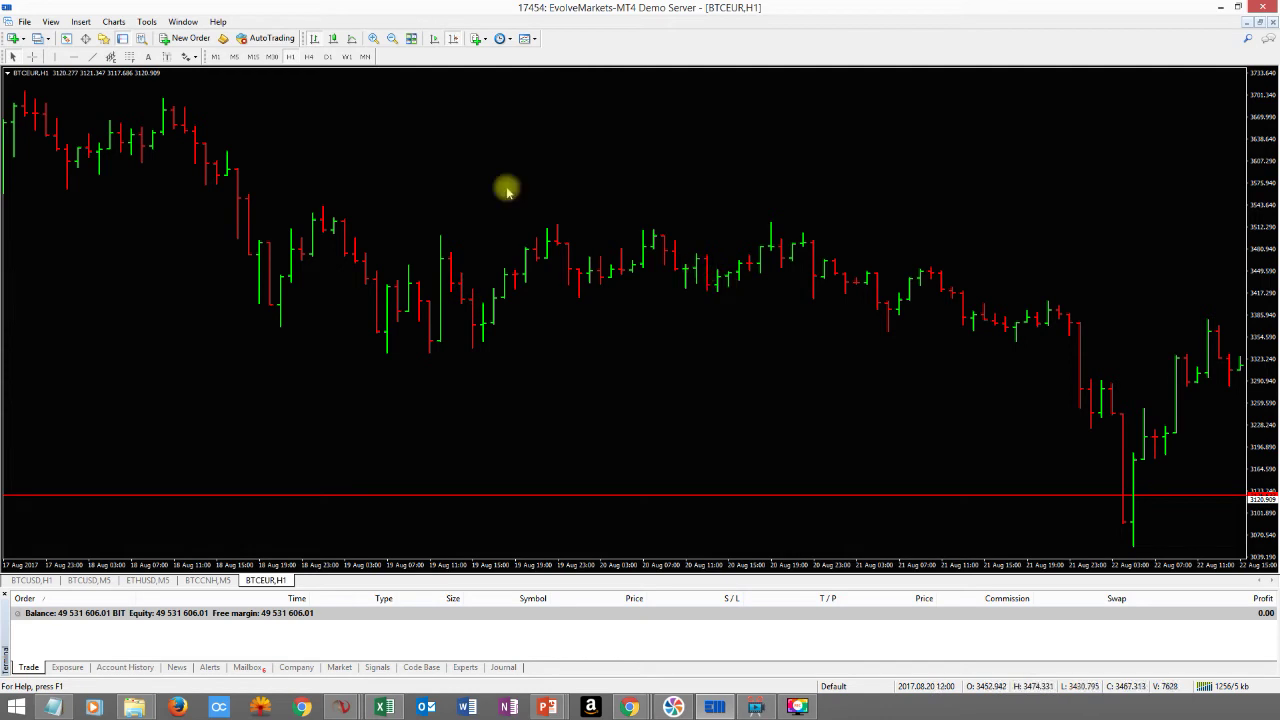
Switch BTCEUR to candlesticks, zoom in, and pan forward to the latest mid-September bars.
{"action": "left_click", "coordinate": [333, 38]}
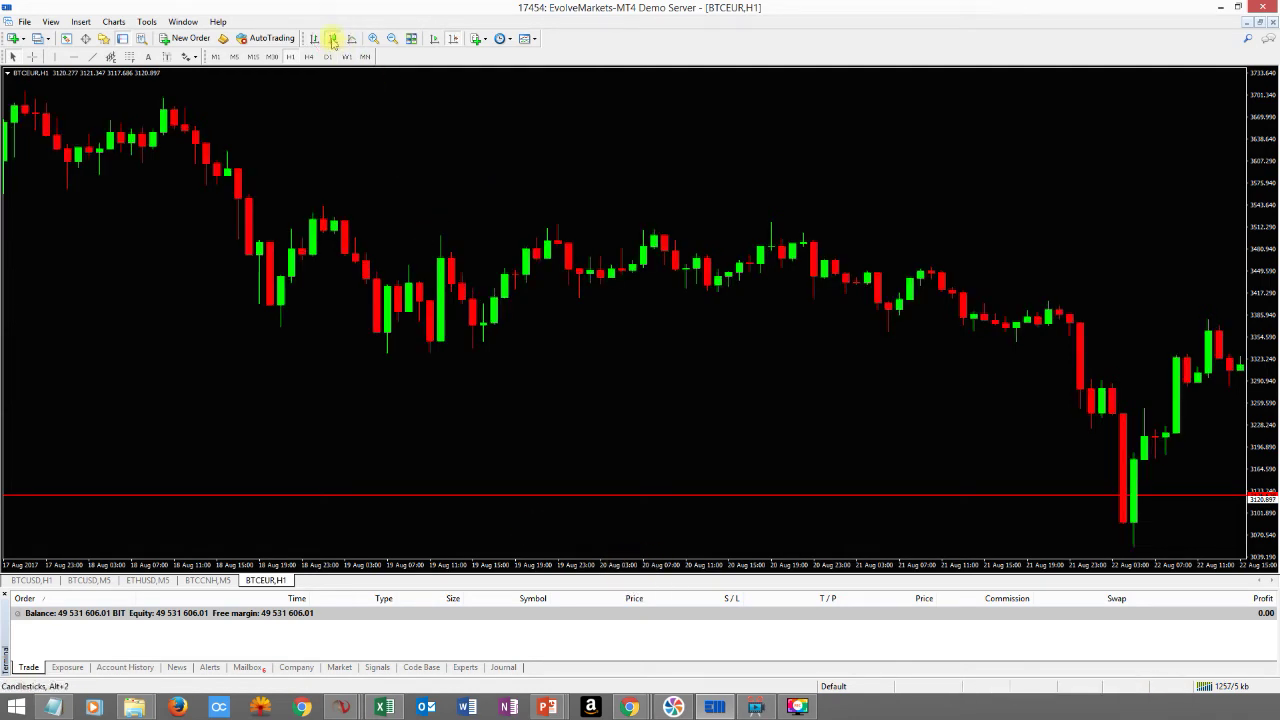
{"action": "mouse_move", "coordinate": [650, 567]}
{"action": "left_mouse_down"}
{"action": "mouse_move", "coordinate": [662, 570]}
{"action": "mouse_move", "coordinate": [643, 565]}
{"action": "left_mouse_up"}
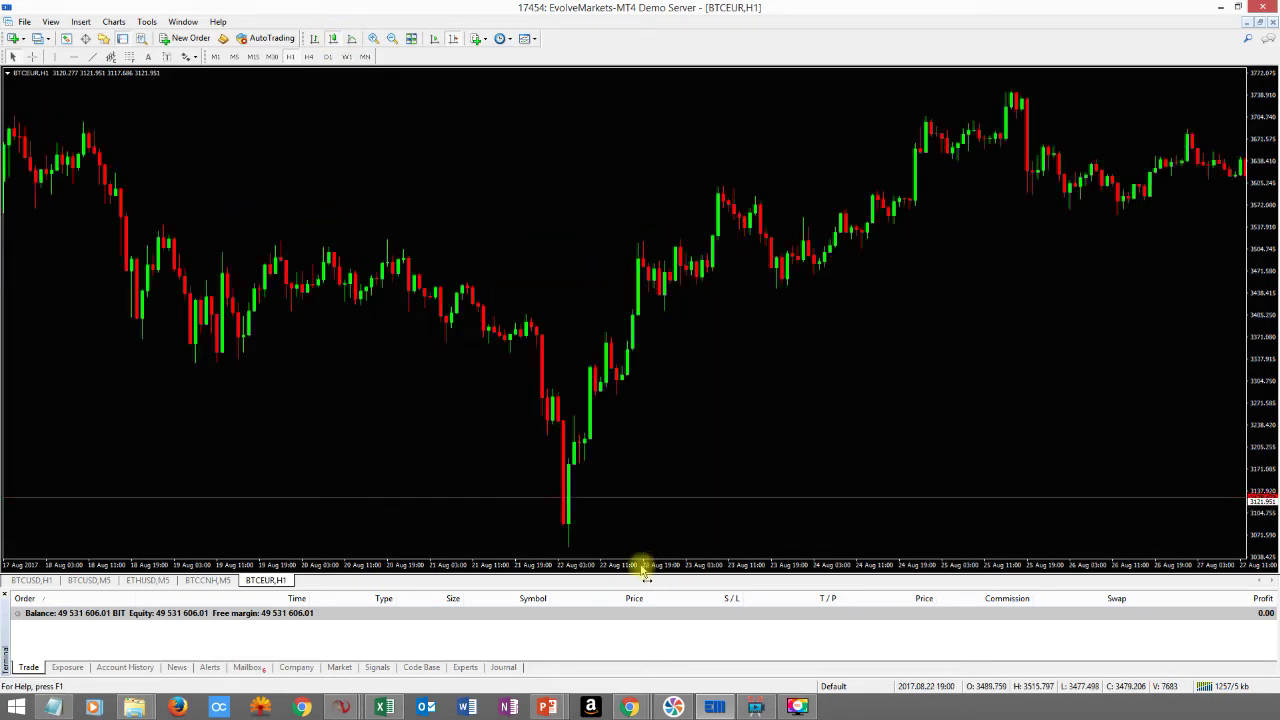
{"action": "left_click_drag", "start_coordinate": [862, 236], "coordinate": [295, 270]}
{"action": "left_click_drag", "start_coordinate": [995, 232], "coordinate": [466, 283]}
{"action": "left_click_drag", "start_coordinate": [1190, 300], "coordinate": [889, 306]}
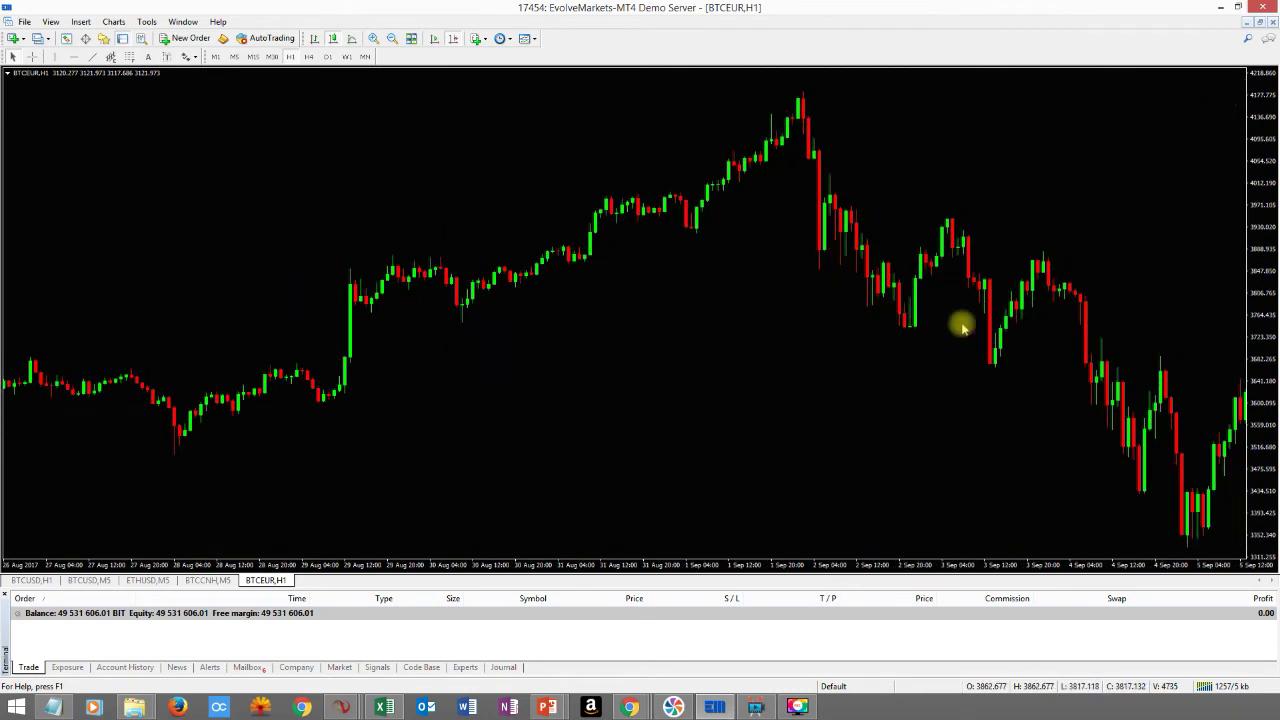
{"action": "mouse_move", "coordinate": [1029, 291]}
{"action": "left_mouse_down"}
{"action": "mouse_move", "coordinate": [834, 340]}
{"action": "mouse_move", "coordinate": [757, 297]}
{"action": "mouse_move", "coordinate": [650, 300]}
{"action": "left_mouse_up"}
{"action": "mouse_move", "coordinate": [871, 300]}
{"action": "left_mouse_down"}
{"action": "mouse_move", "coordinate": [351, 291]}
{"action": "mouse_move", "coordinate": [370, 291]}
{"action": "left_mouse_up"}
{"action": "left_click_drag", "start_coordinate": [970, 322], "coordinate": [412, 420]}
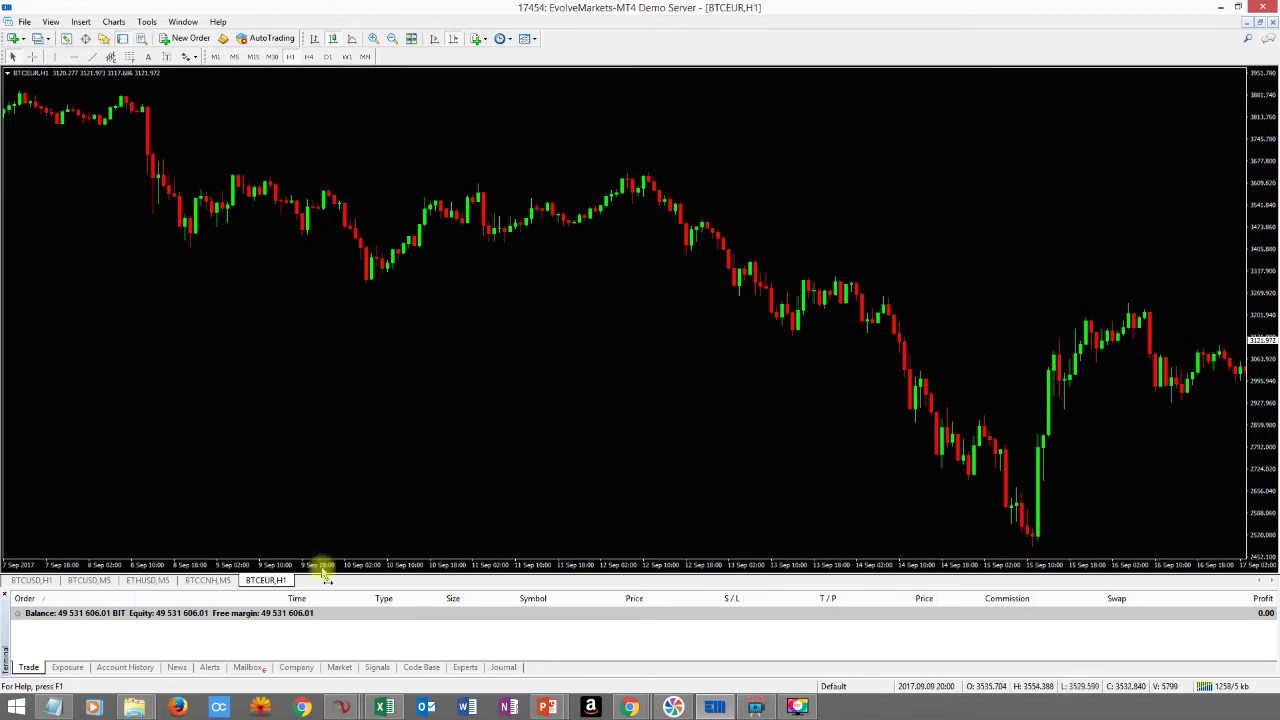
{"action": "left_click", "coordinate": [22, 22]}
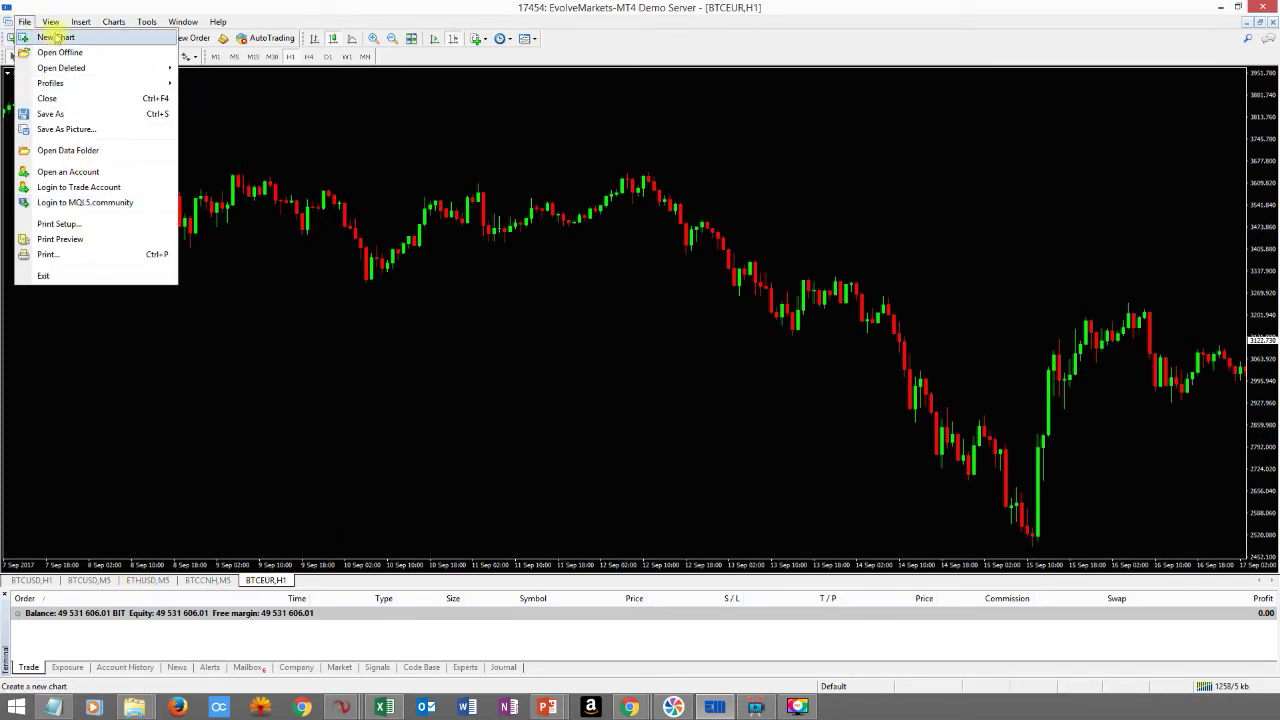
Open and dismiss the account login dialog, then browse the File menu commands.
{"action": "left_click", "coordinate": [76, 171]}
{"action": "left_click", "coordinate": [803, 467]}
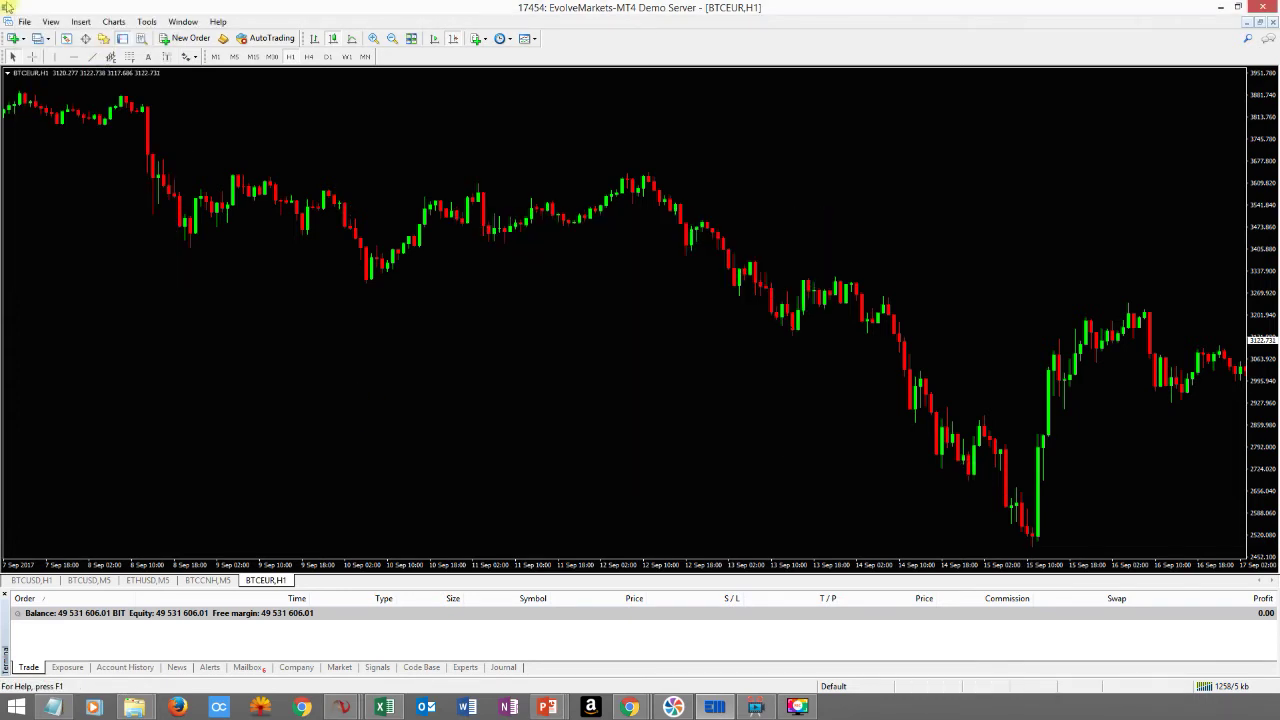
{"action": "left_click", "coordinate": [25, 20]}
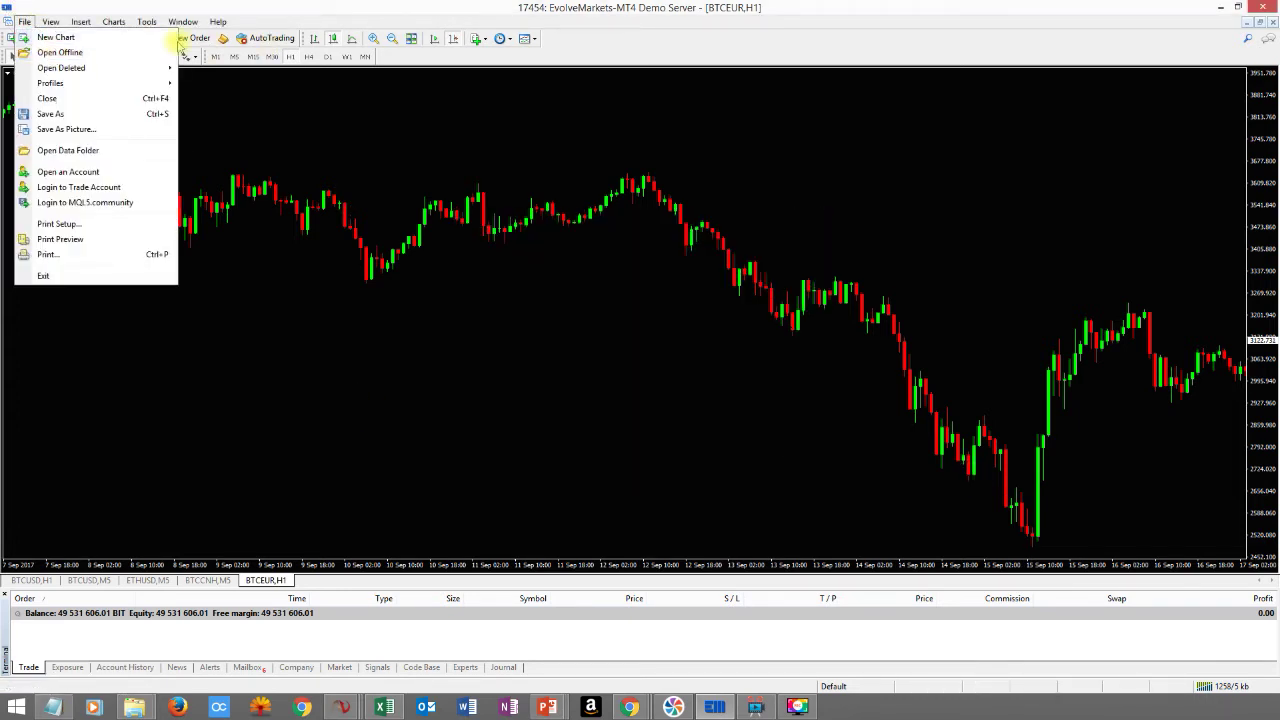
{"action": "left_click", "coordinate": [110, 38]}
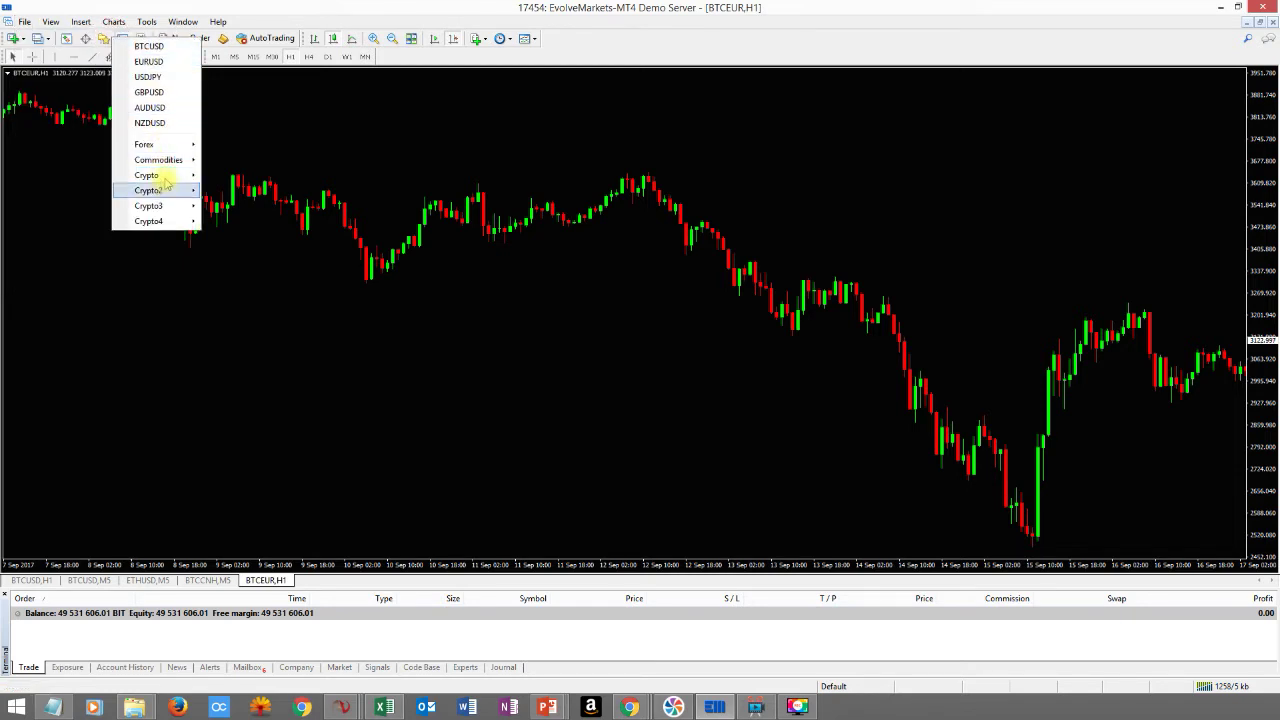
{"action": "mouse_move", "coordinate": [166, 178]}
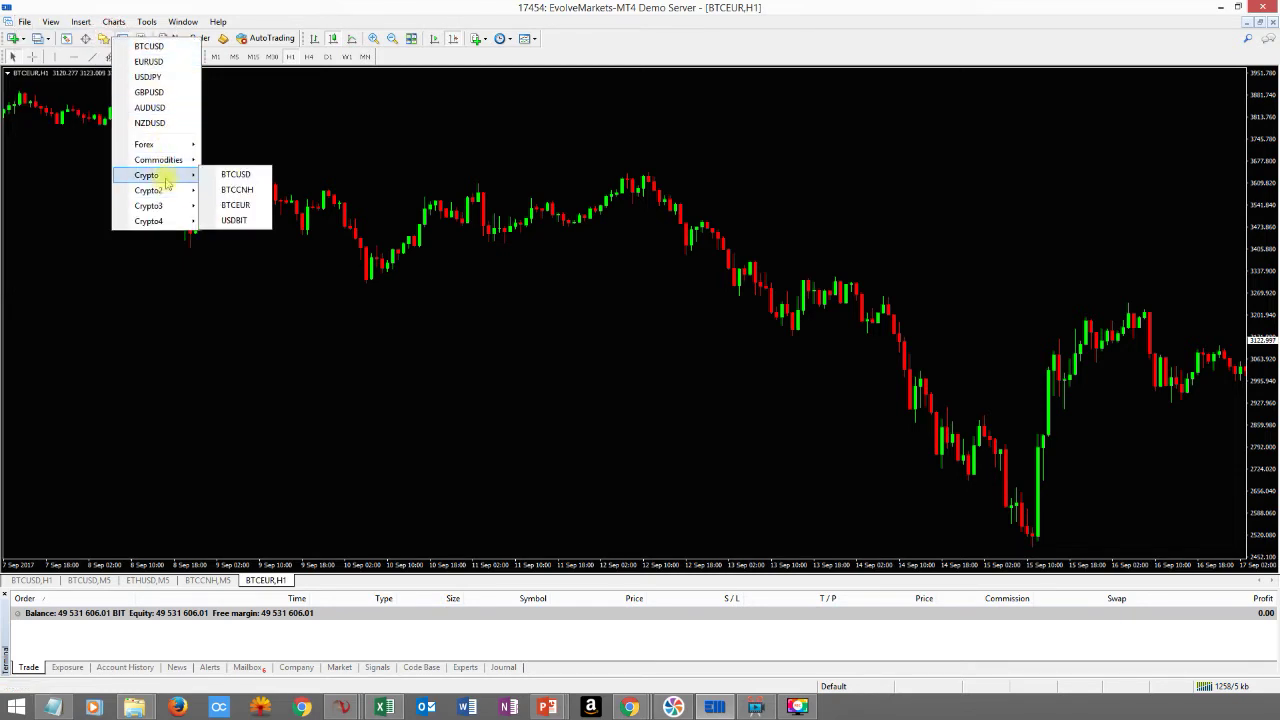
{"action": "mouse_move", "coordinate": [168, 207]}
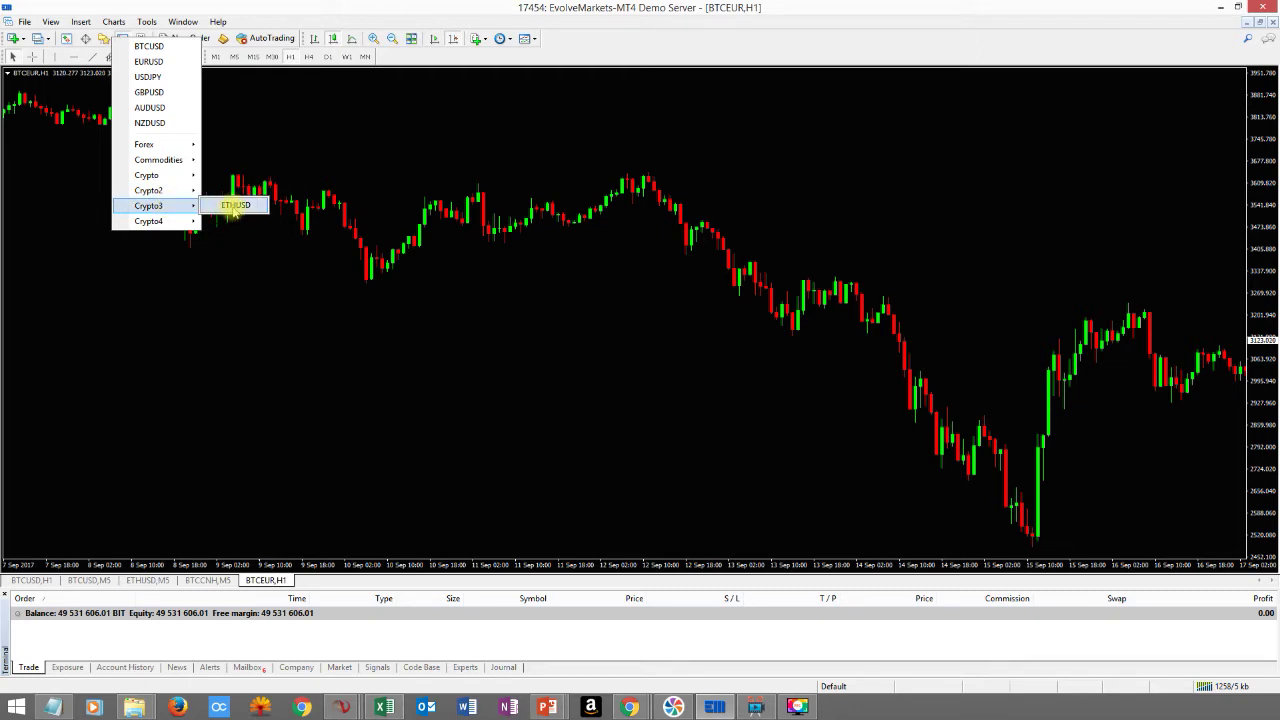
Pan the BTCEUR chart back and forth, dismissing its context menu unused.
{"action": "left_click_drag", "start_coordinate": [674, 437], "coordinate": [711, 480]}
{"action": "left_click_drag", "start_coordinate": [957, 206], "coordinate": [694, 206]}
{"action": "left_click_drag", "start_coordinate": [551, 206], "coordinate": [971, 194]}
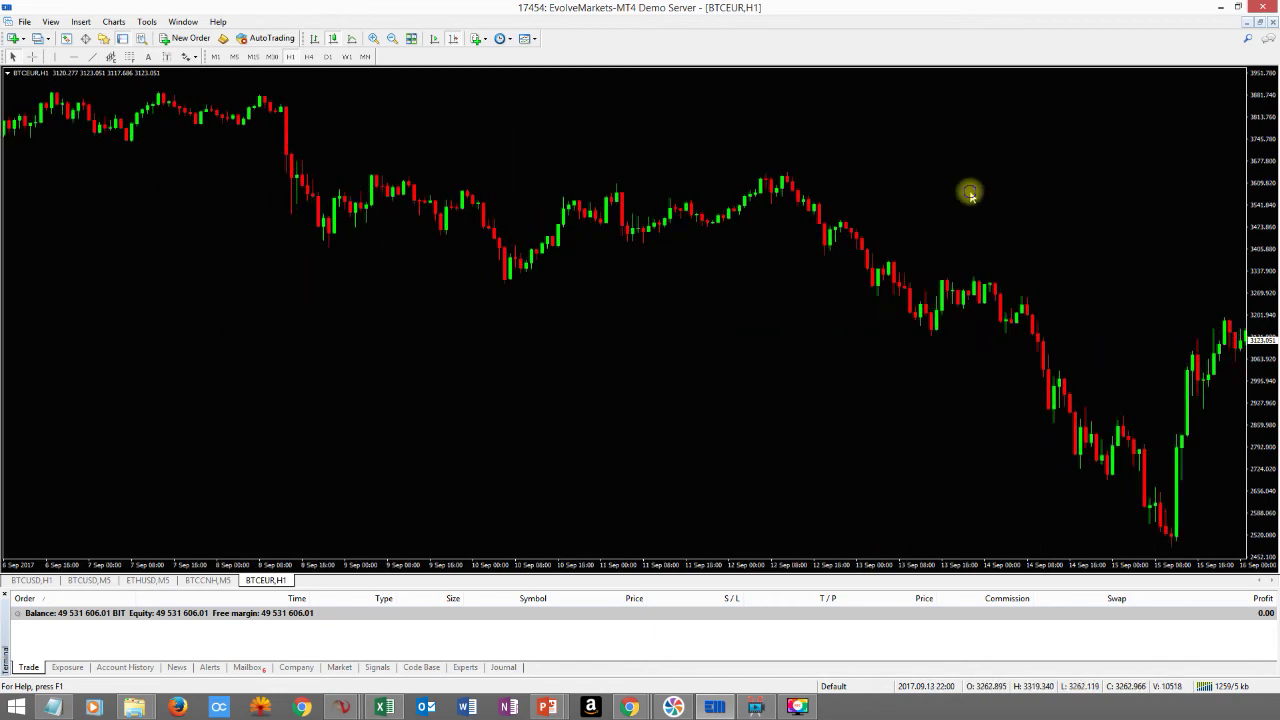
{"action": "right_click", "coordinate": [971, 194]}
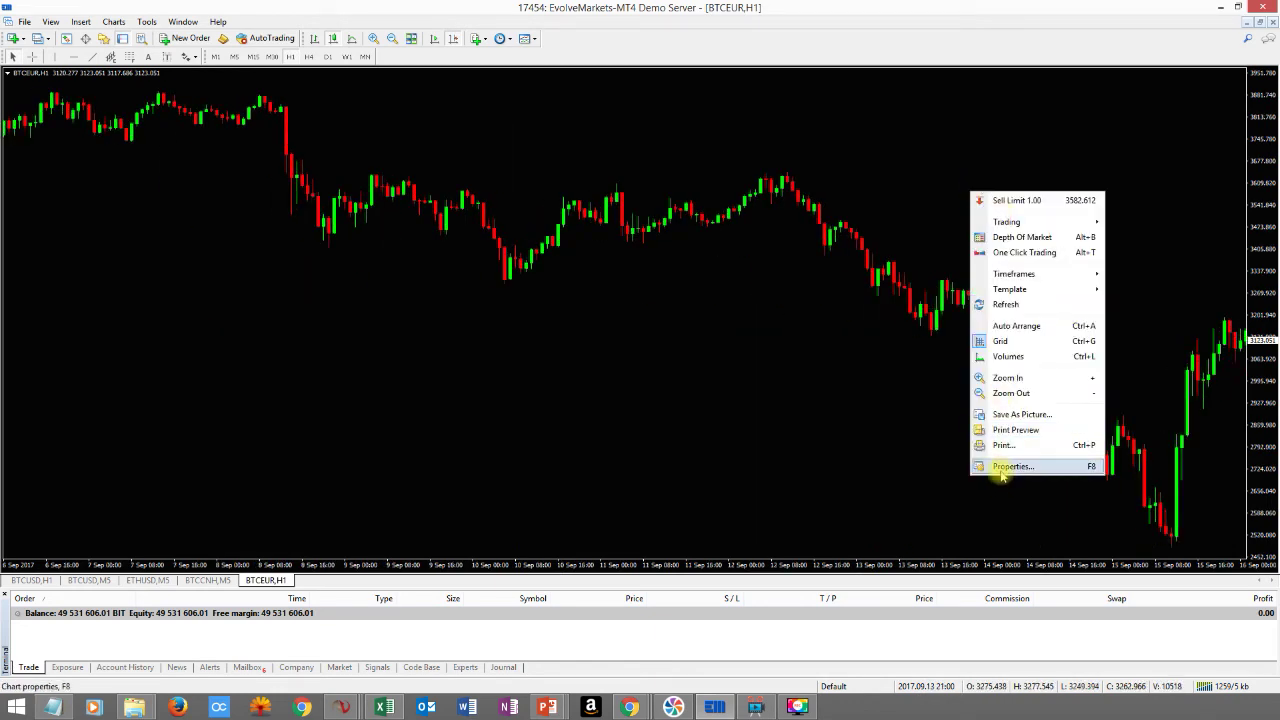
{"action": "mouse_move", "coordinate": [1030, 289]}
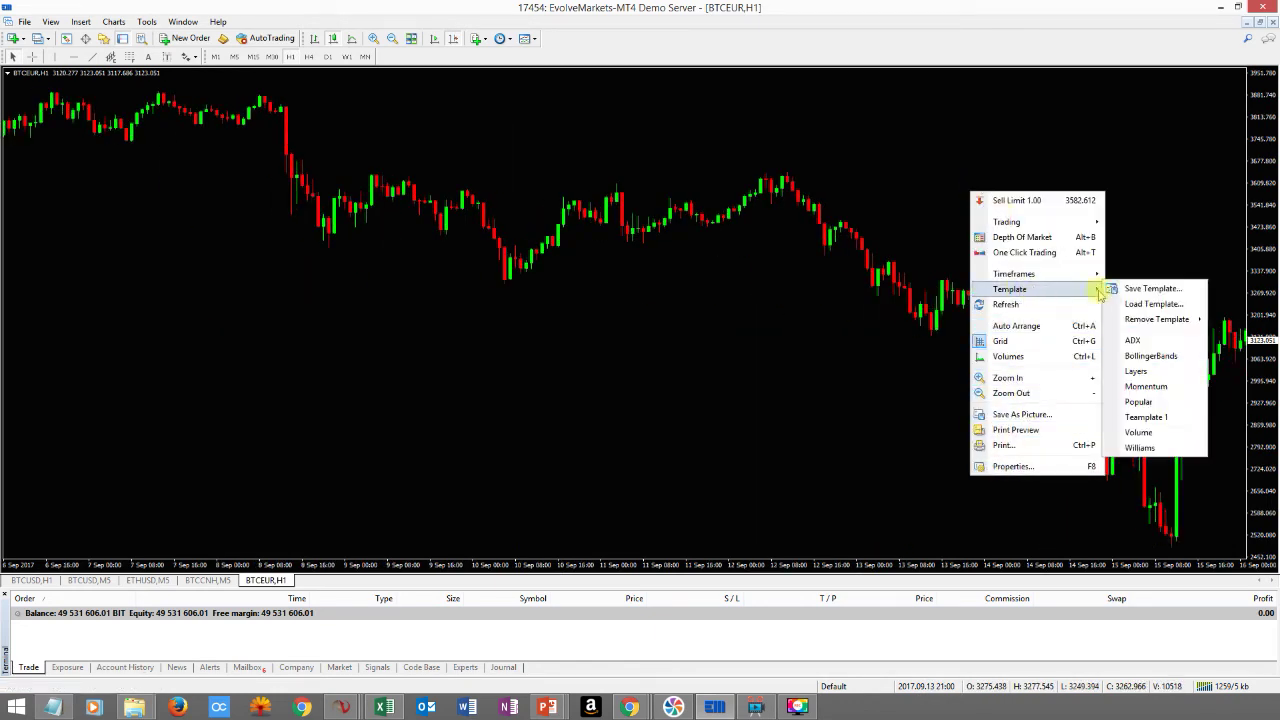
{"action": "left_click", "coordinate": [699, 349]}
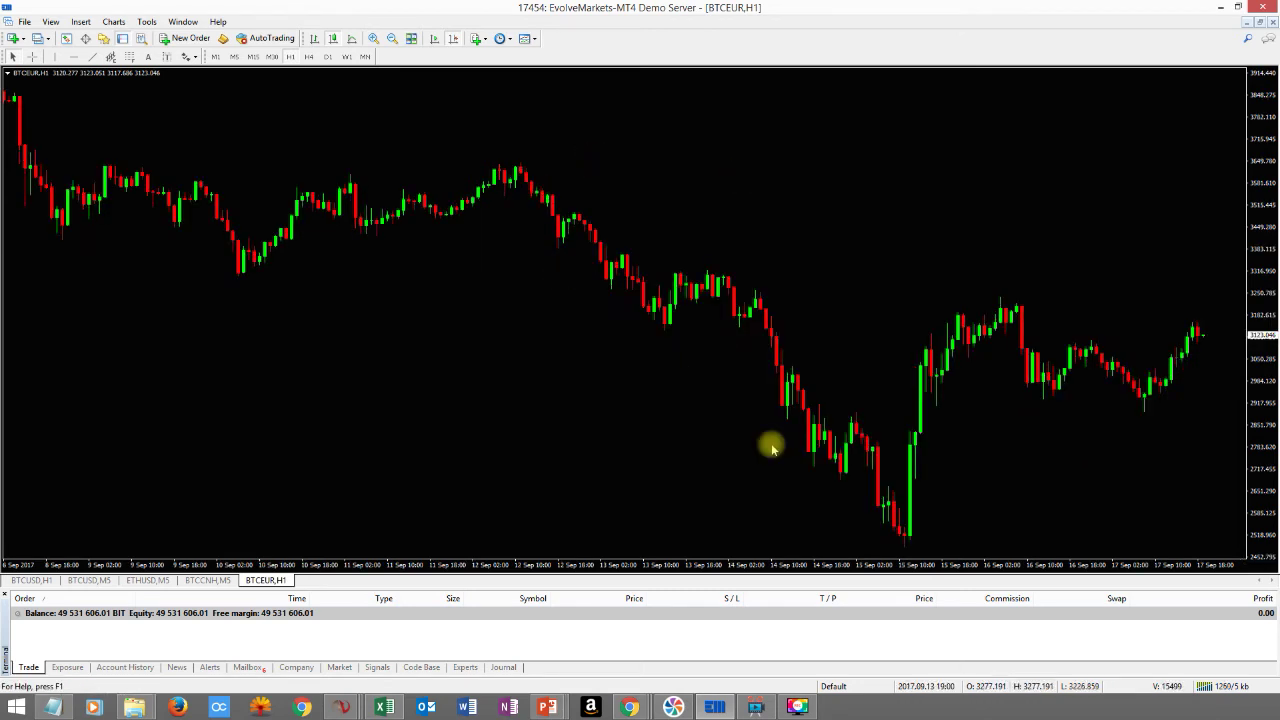
{"action": "left_click_drag", "start_coordinate": [757, 150], "coordinate": [1114, 166]}
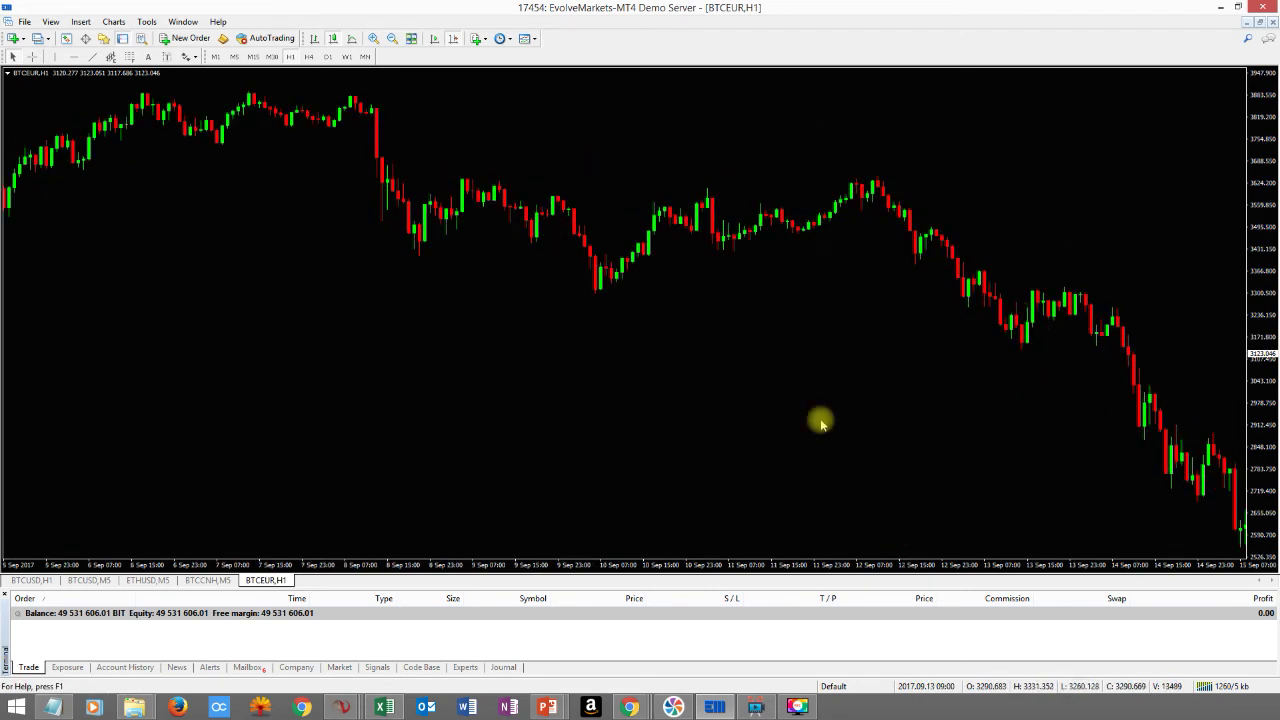
{"action": "left_click_drag", "start_coordinate": [790, 230], "coordinate": [60, 225]}
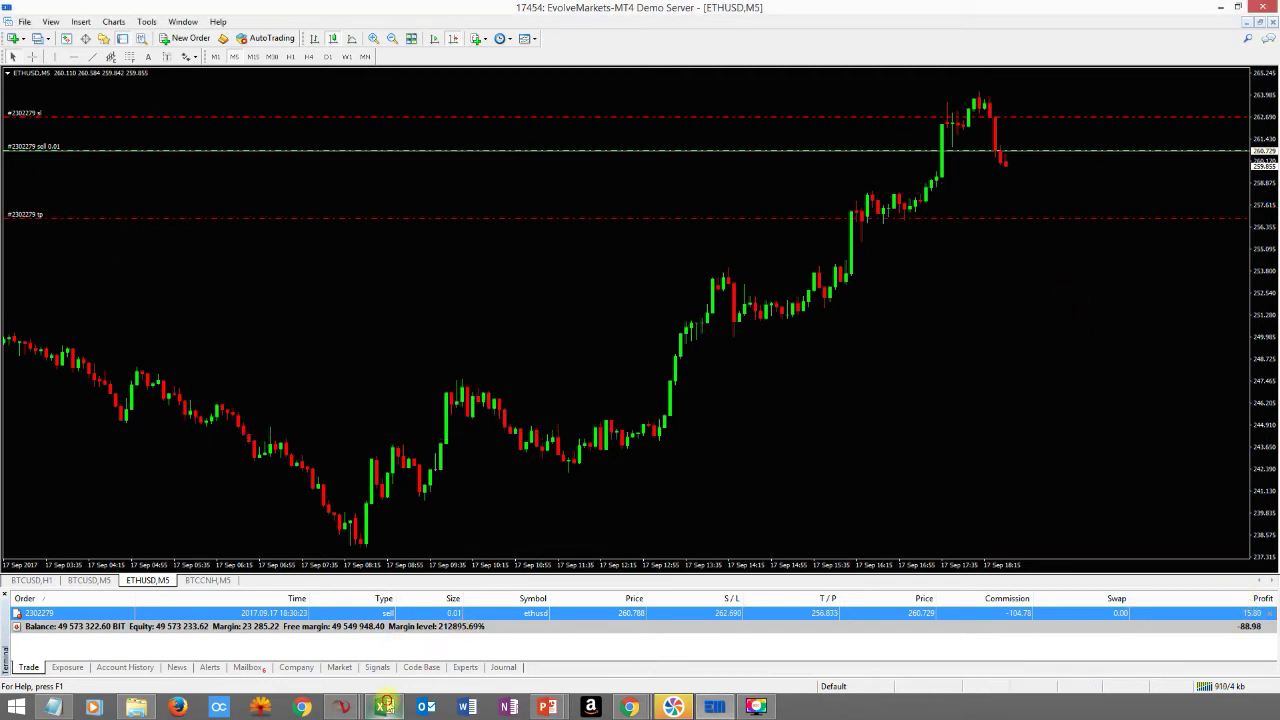
Bring the Excel profit sheet forward and check the Sold row's label, lots and price.
{"action": "left_click", "coordinate": [383, 707]}
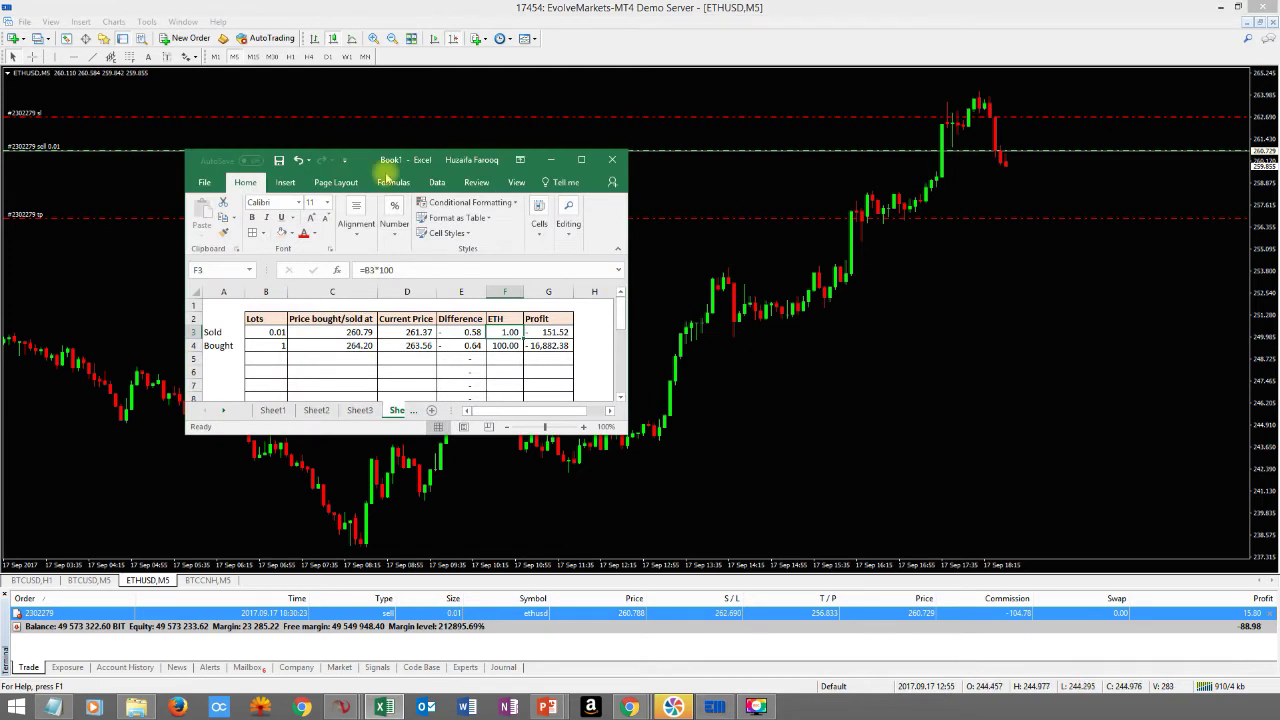
{"action": "left_click", "coordinate": [263, 330]}
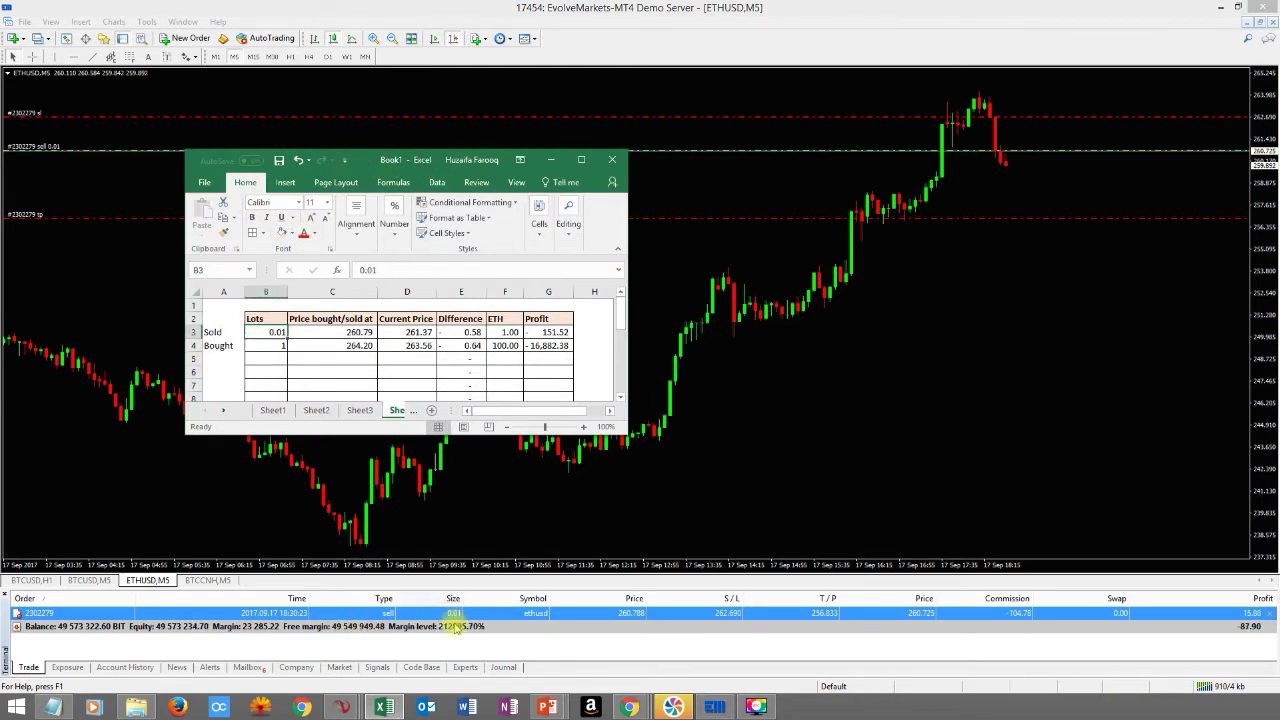
{"action": "left_click", "coordinate": [340, 331]}
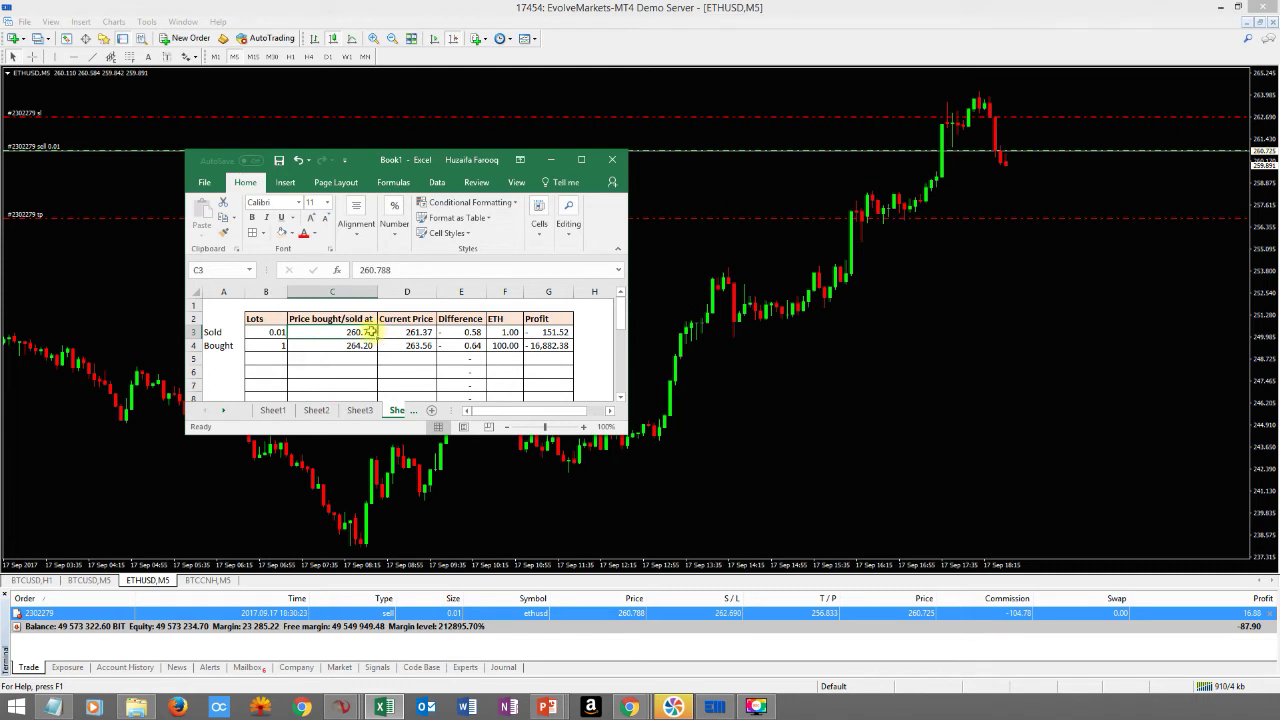
{"action": "left_click", "coordinate": [222, 333]}
{"action": "left_click", "coordinate": [358, 334]}
Show one more decimal place for the sold and bought prices in column C.
{"action": "left_click_drag", "start_coordinate": [354, 332], "coordinate": [352, 372]}
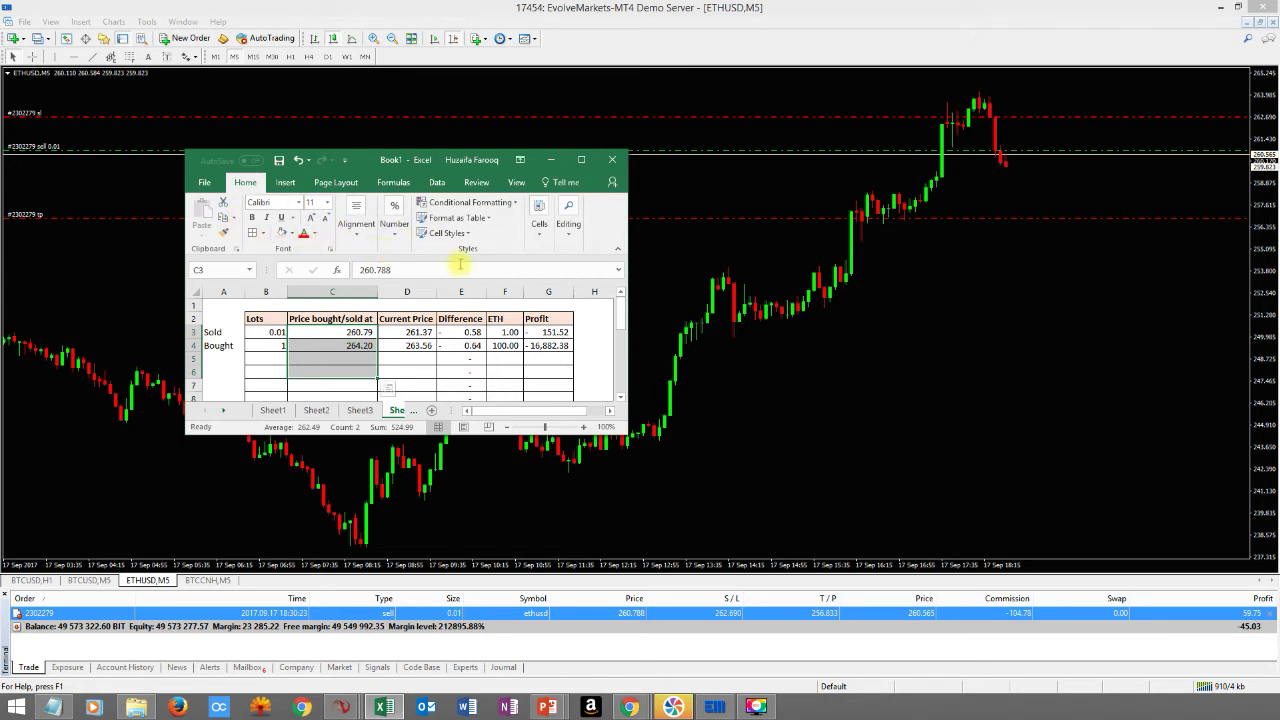
{"action": "left_click", "coordinate": [389, 236]}
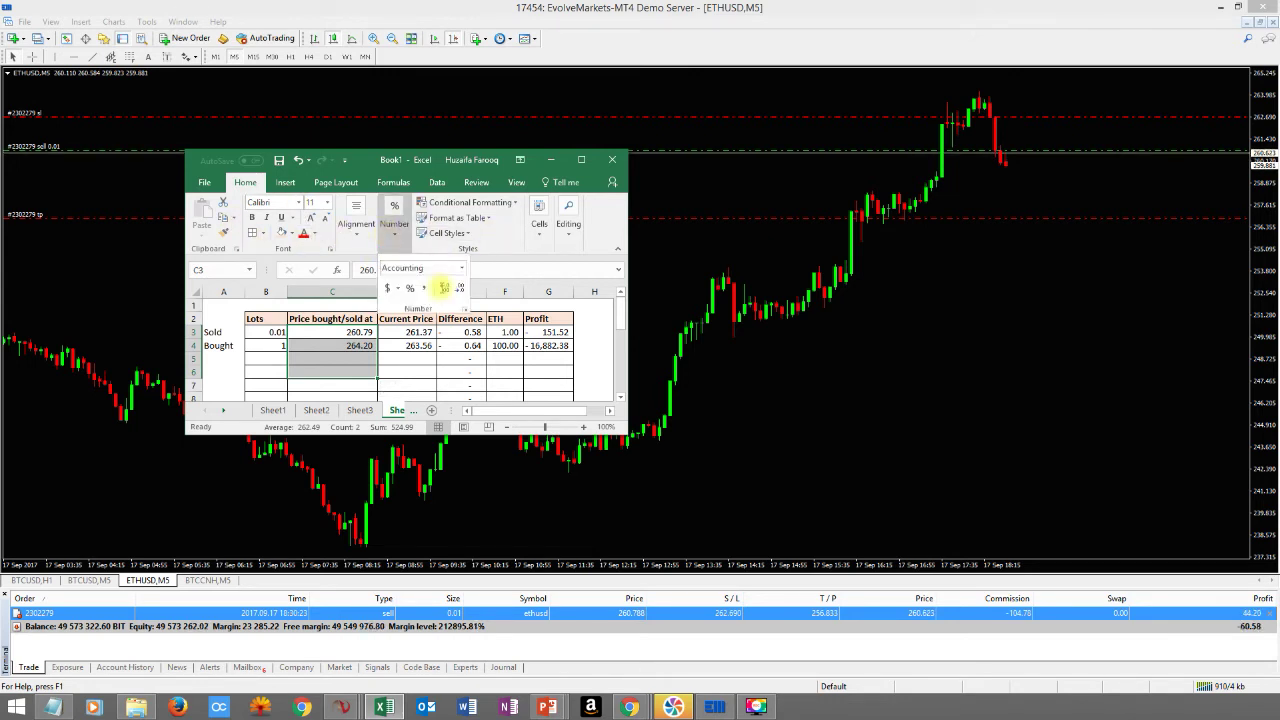
{"action": "left_click", "coordinate": [444, 290]}
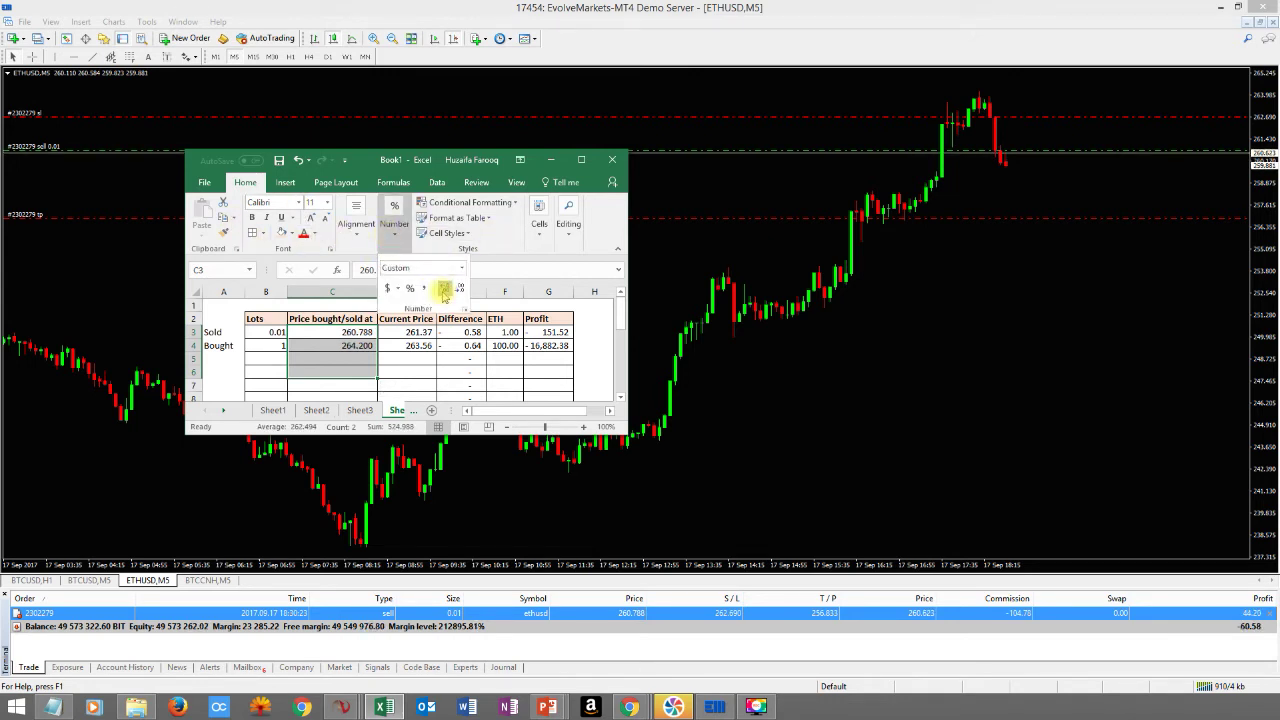
{"action": "left_click", "coordinate": [357, 334]}
Enter 260.69 as D3's current price and review the ETH and profit formulas.
{"action": "left_click", "coordinate": [395, 332]}
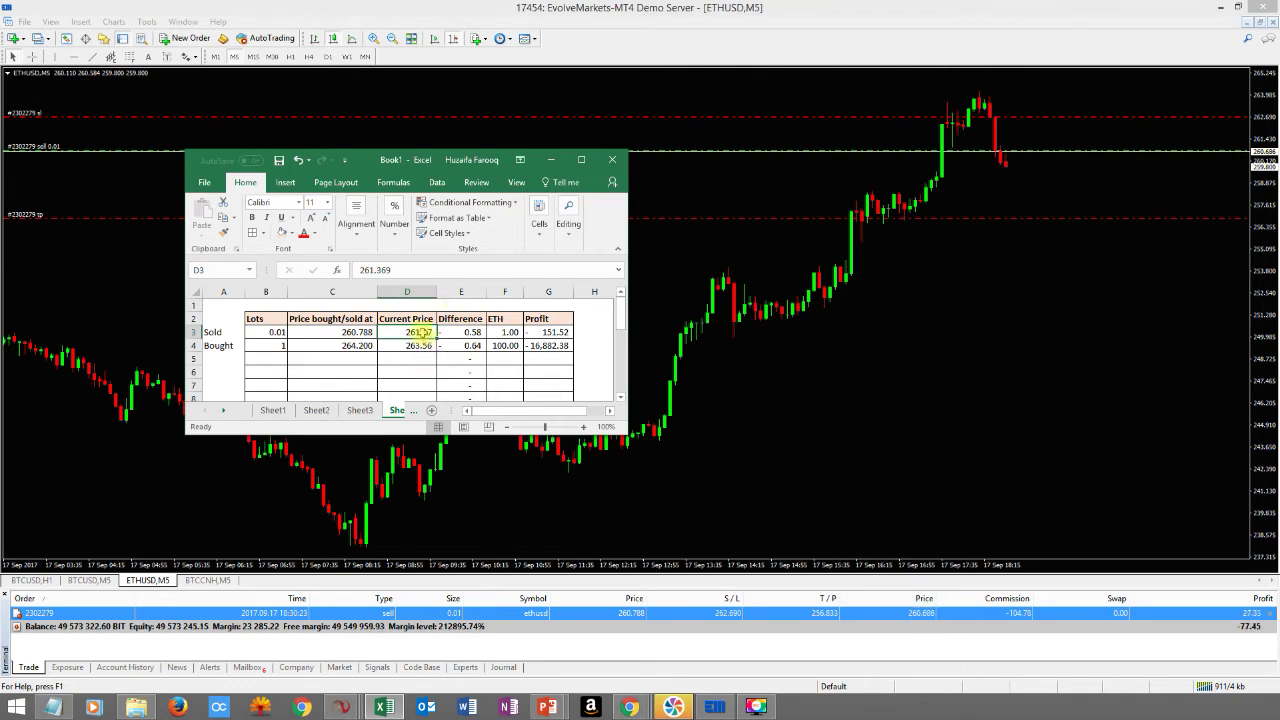
{"action": "type", "text": "26"}
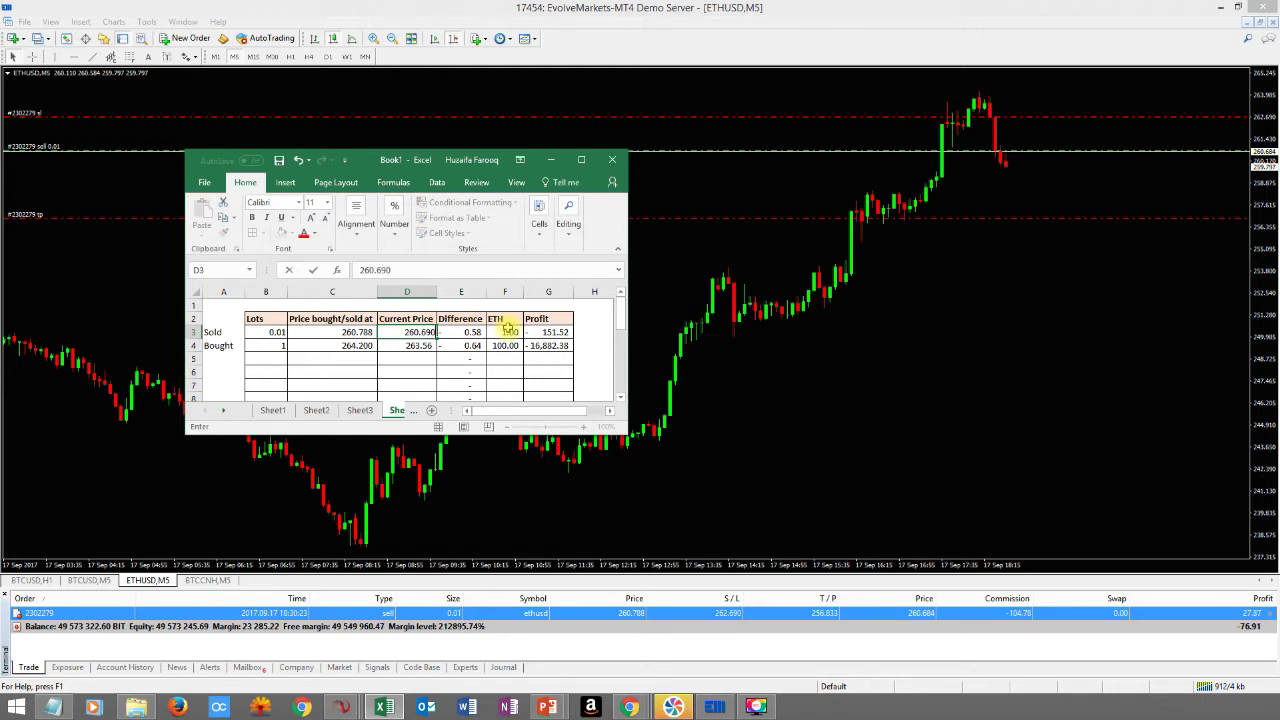
{"action": "left_click", "coordinate": [468, 336]}
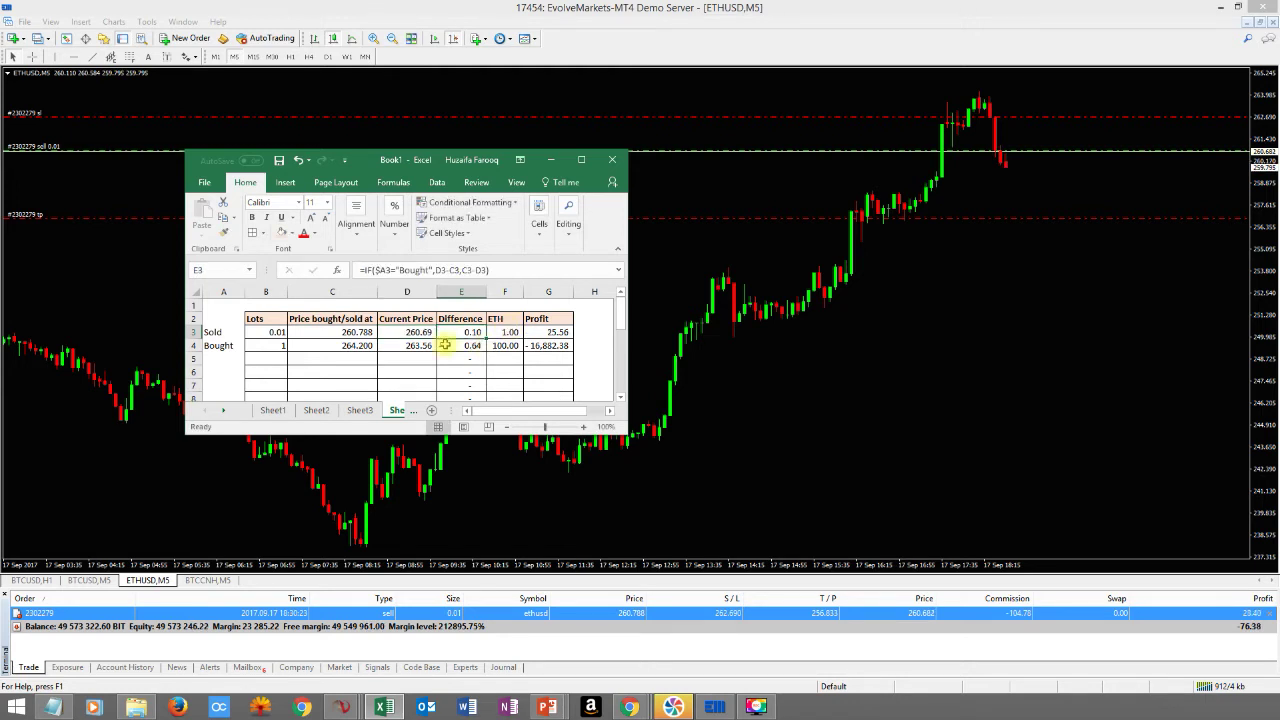
{"action": "left_click", "coordinate": [510, 332]}
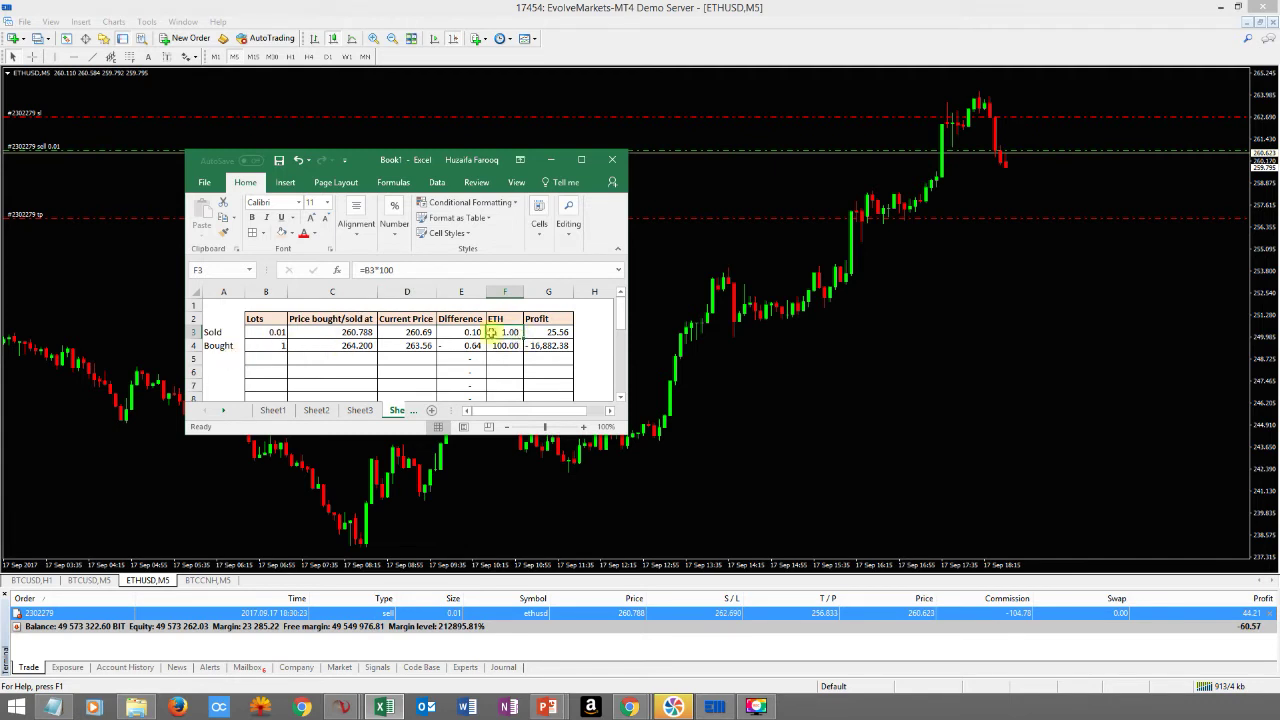
{"action": "left_click", "coordinate": [268, 333]}
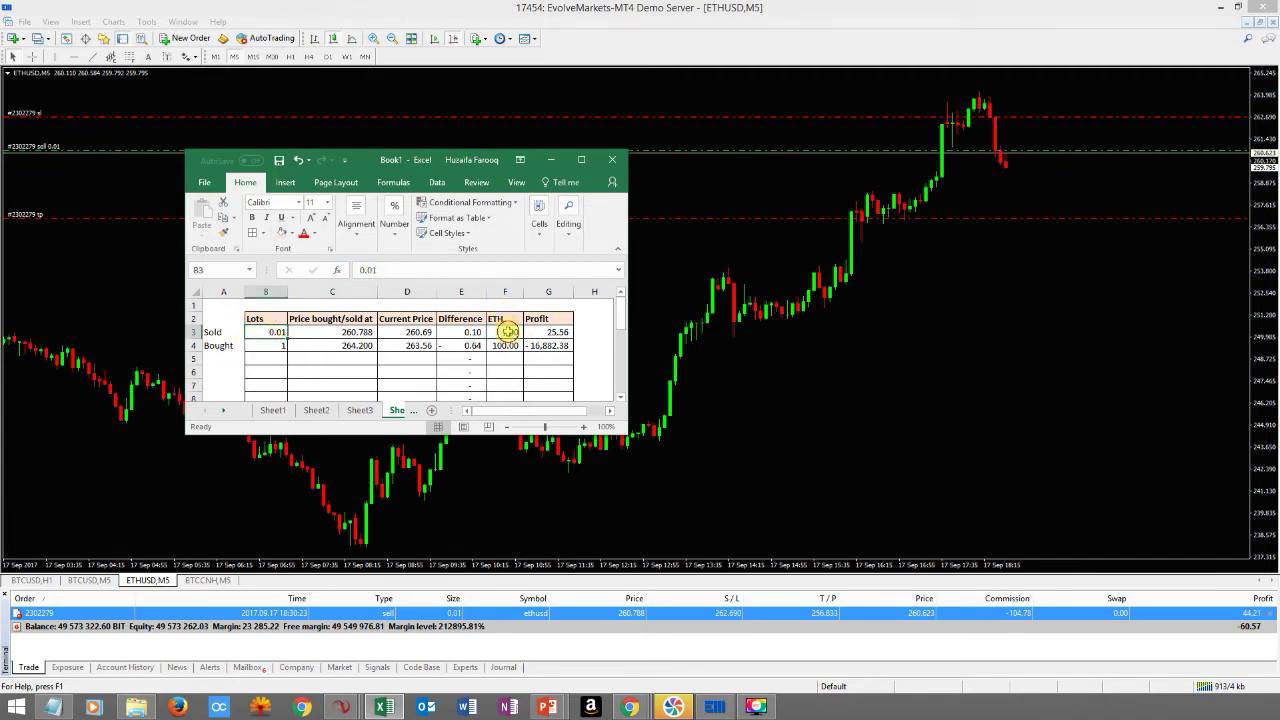
{"action": "left_click", "coordinate": [508, 331]}
{"action": "left_click", "coordinate": [552, 332]}
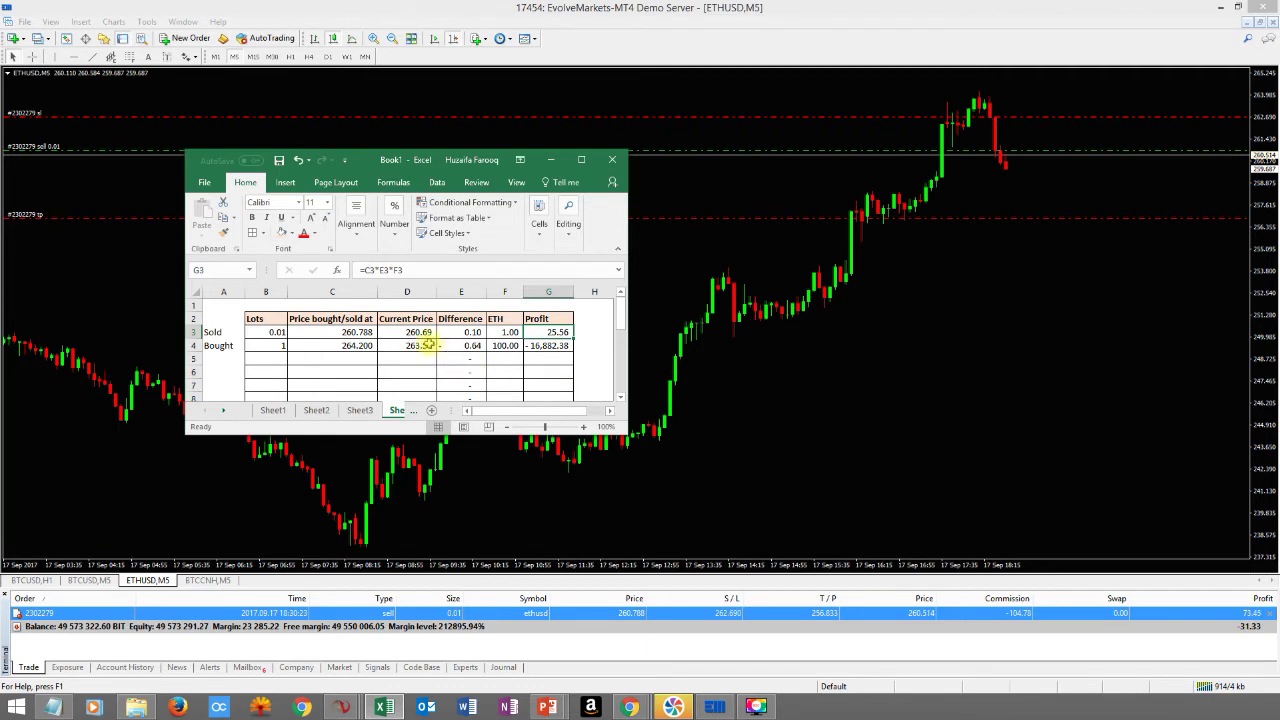
{"action": "left_click", "coordinate": [418, 333]}
Add a decimal to column D's current prices and set D3 to 260.420.
{"action": "left_click_drag", "start_coordinate": [418, 333], "coordinate": [418, 397]}
{"action": "left_click", "coordinate": [394, 215]}
{"action": "left_click", "coordinate": [442, 290]}
{"action": "left_click", "coordinate": [556, 335]}
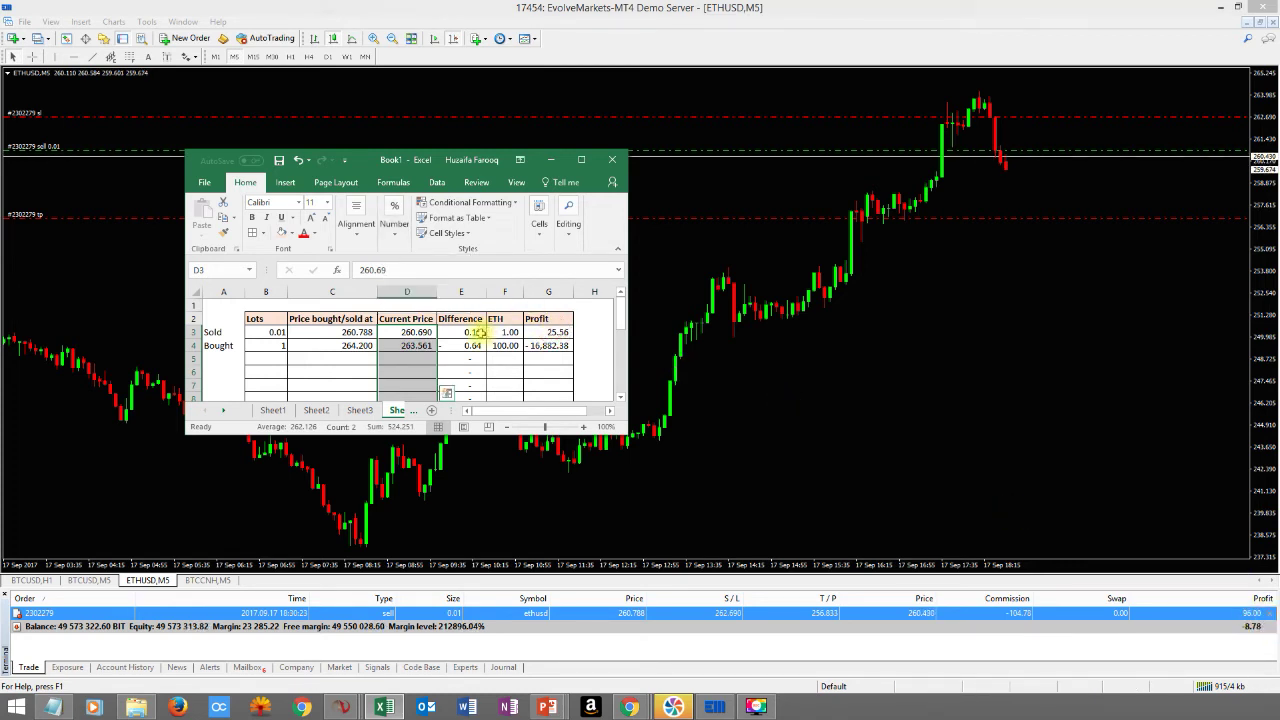
{"action": "left_click", "coordinate": [385, 337]}
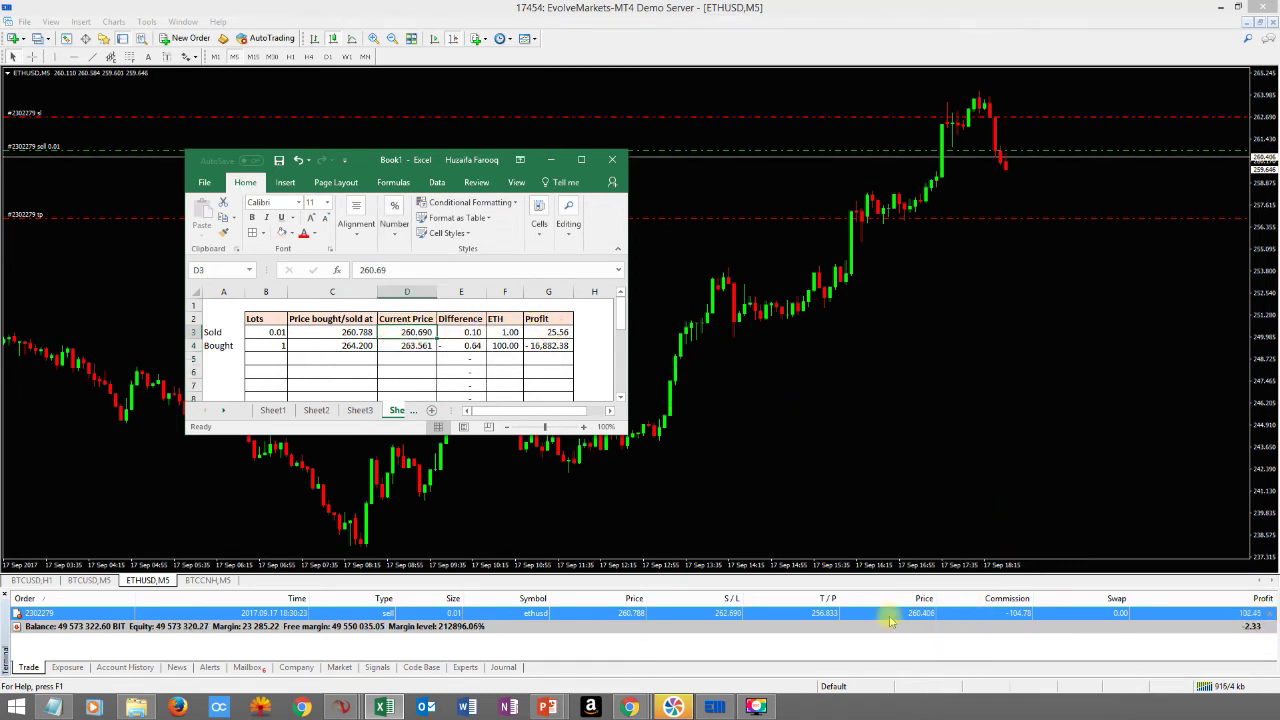
{"action": "type", "text": "4"}
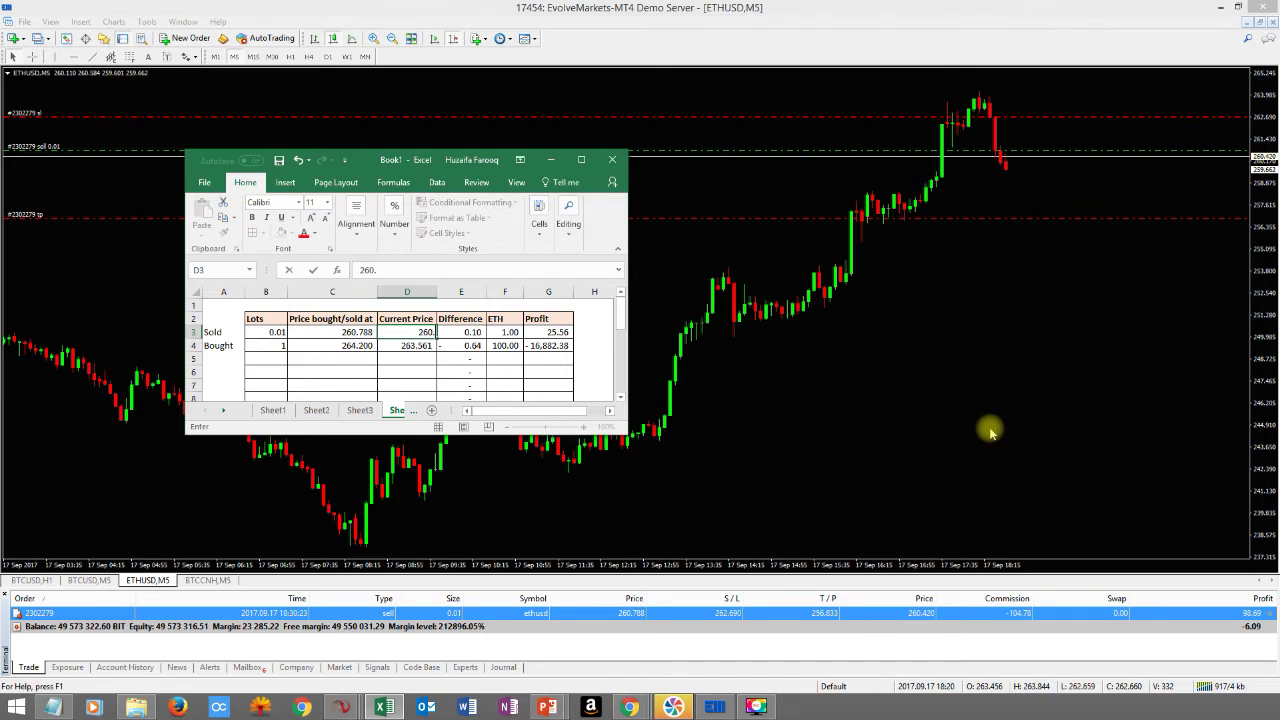
{"action": "key", "text": "Tab"}
{"action": "key", "text": "Tab"}
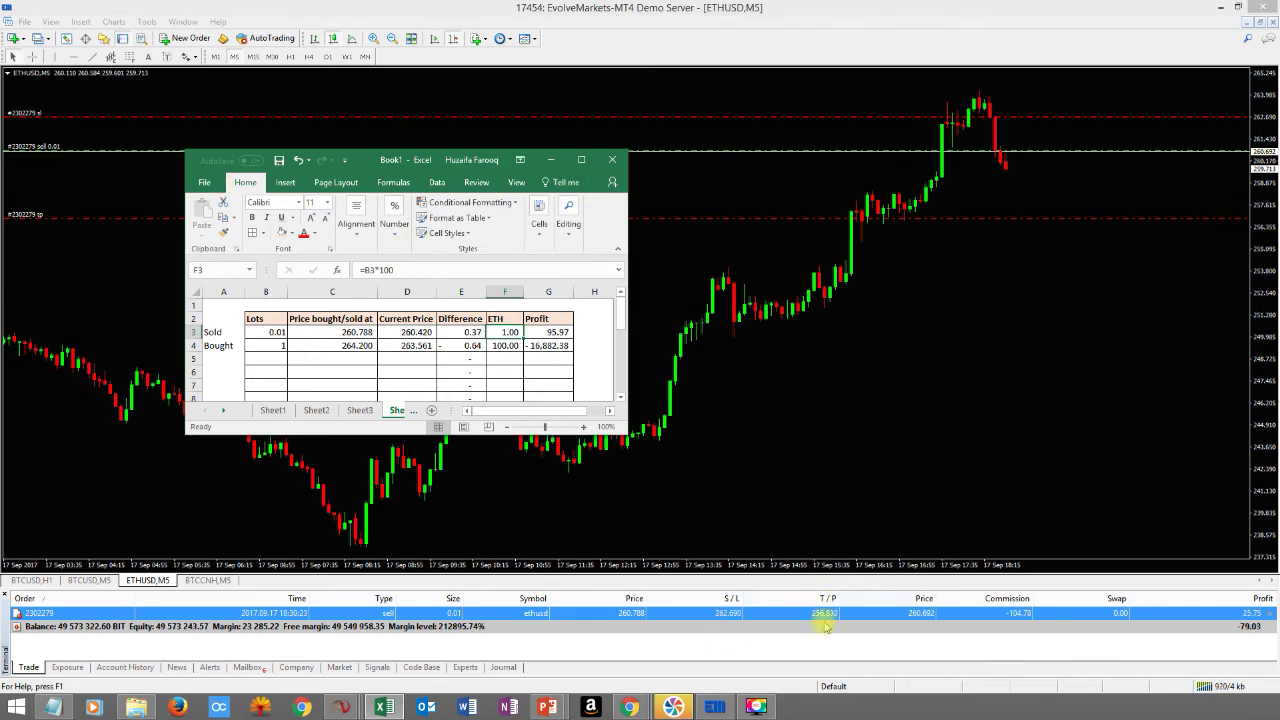
Set the Sold row's current price in D3 to 256.833.
{"action": "left_click", "coordinate": [422, 329]}
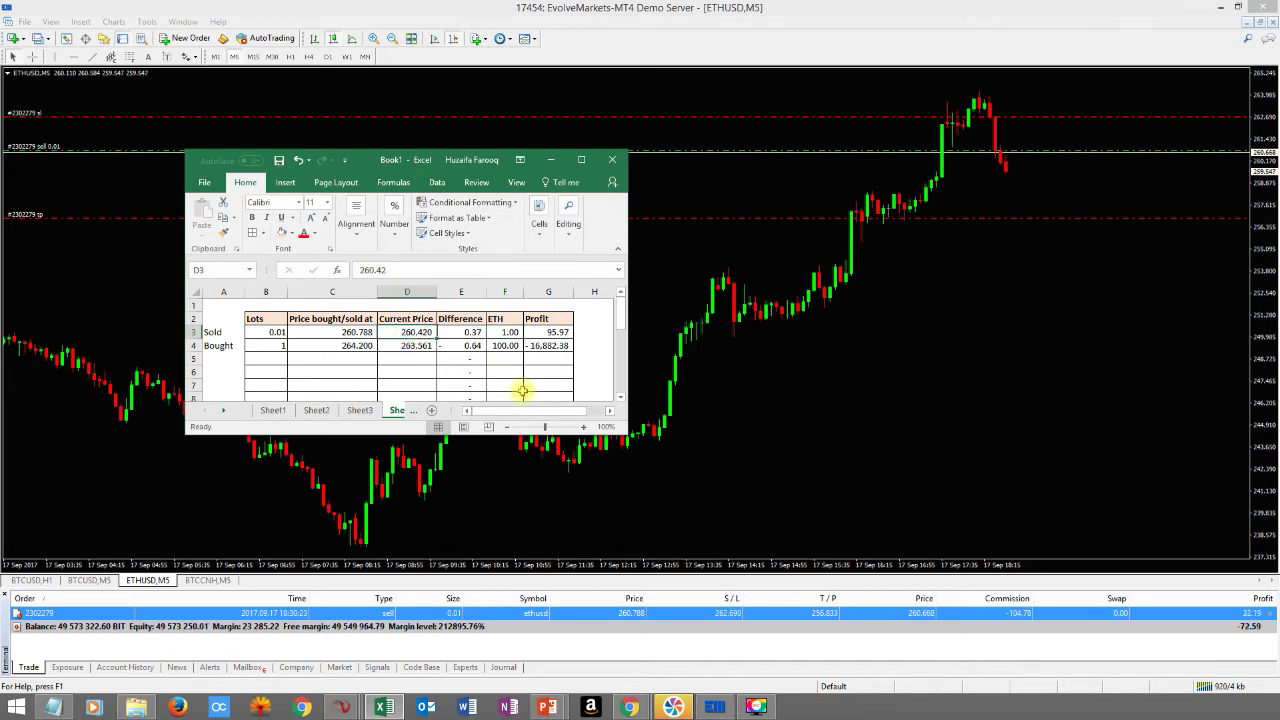
{"action": "type", "text": "2"}
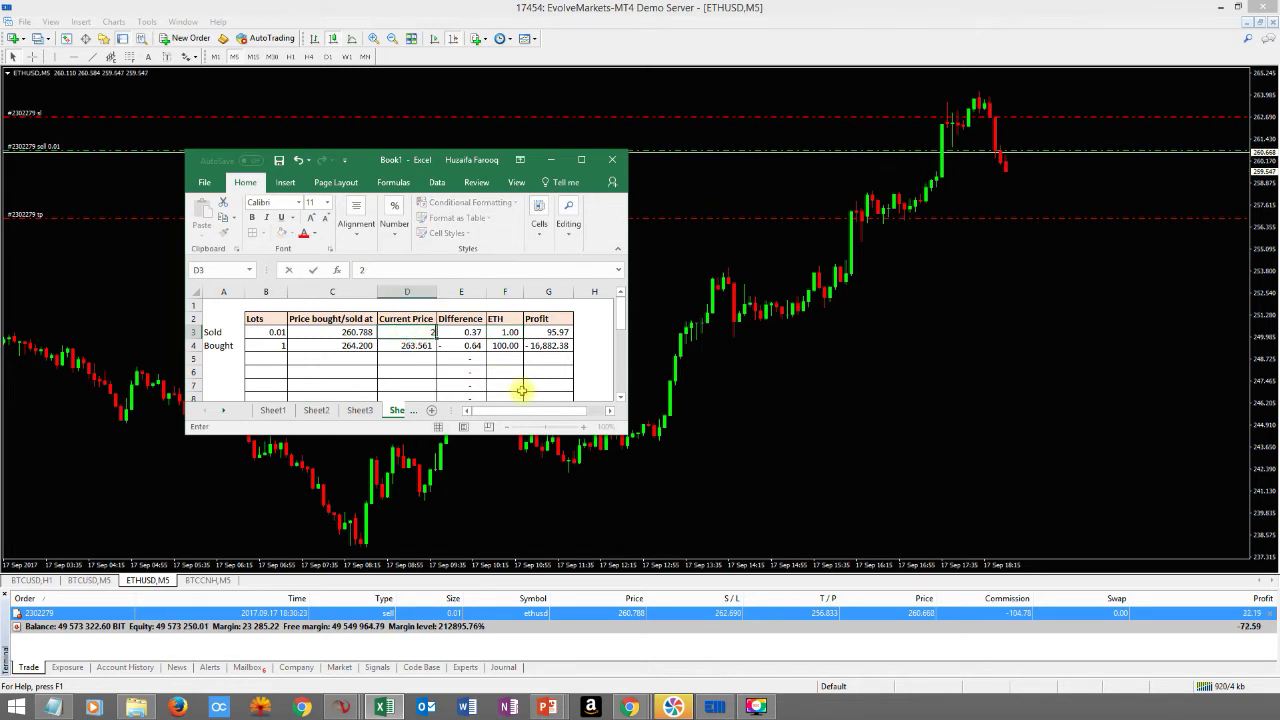
{"action": "type", "text": "56.833"}
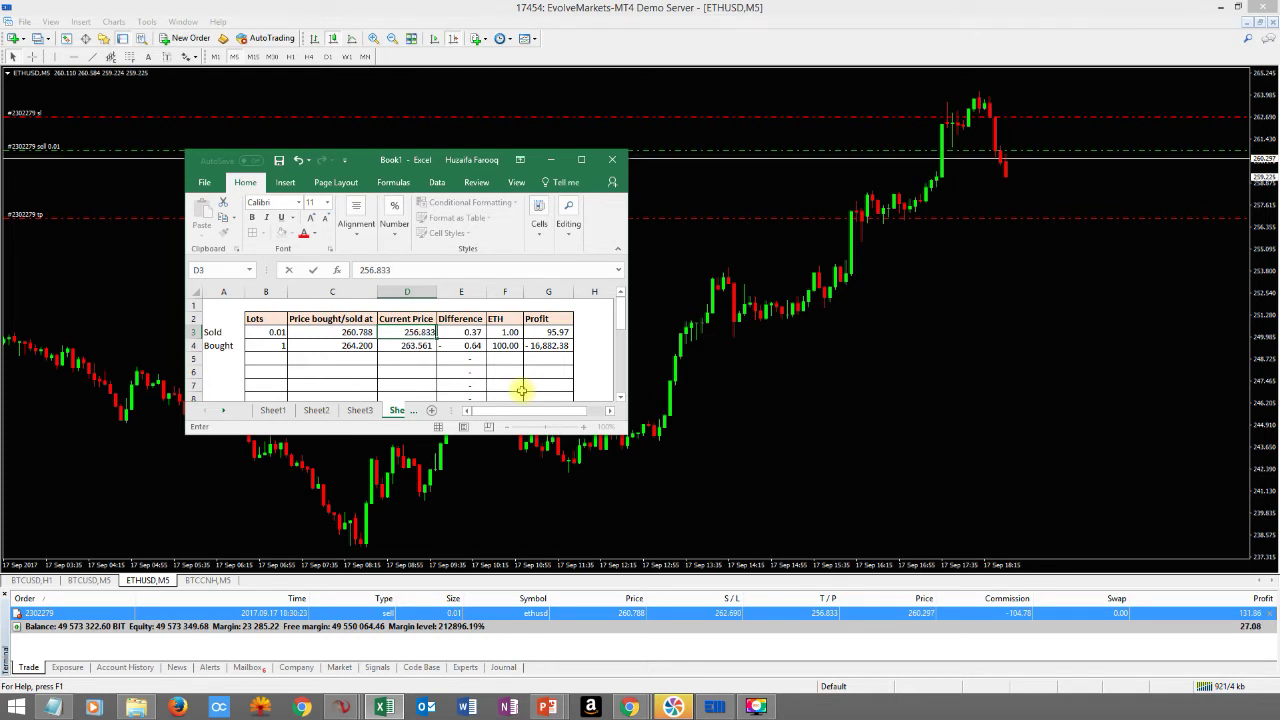
{"action": "key", "text": "Tab"}
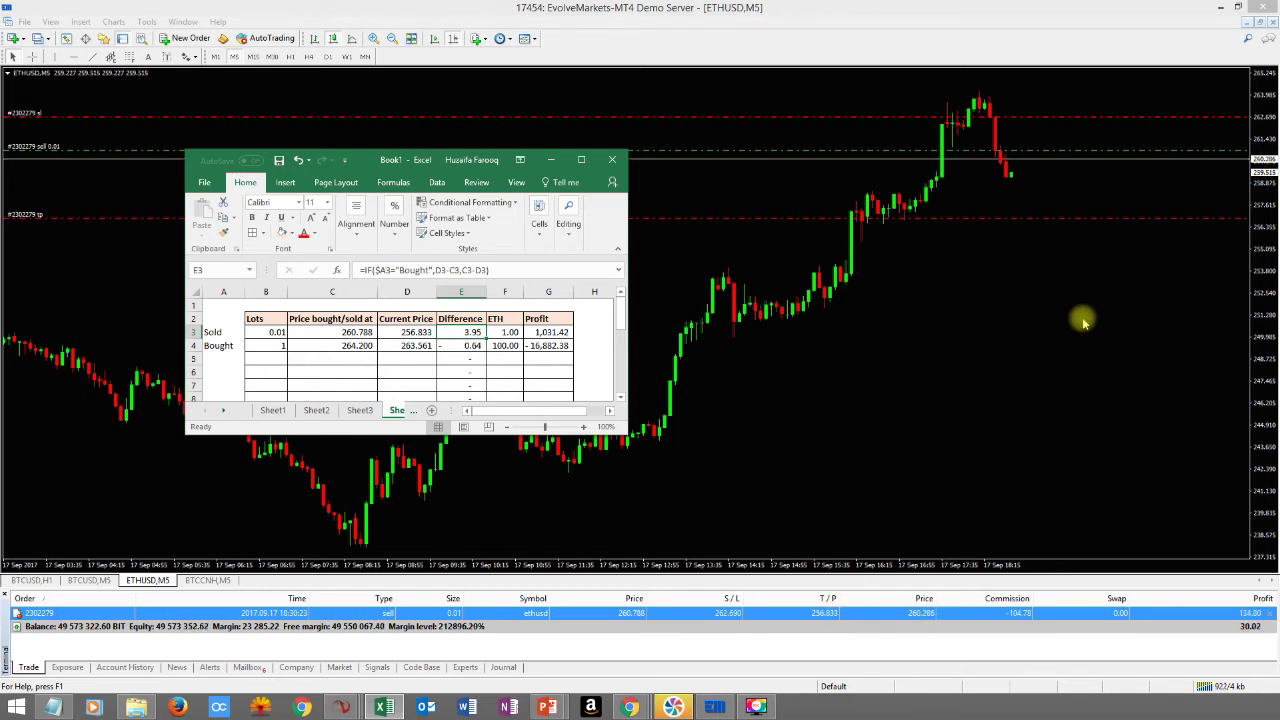
Relabel the second trade in A4 from Bought to Sold.
{"action": "left_click", "coordinate": [272, 346]}
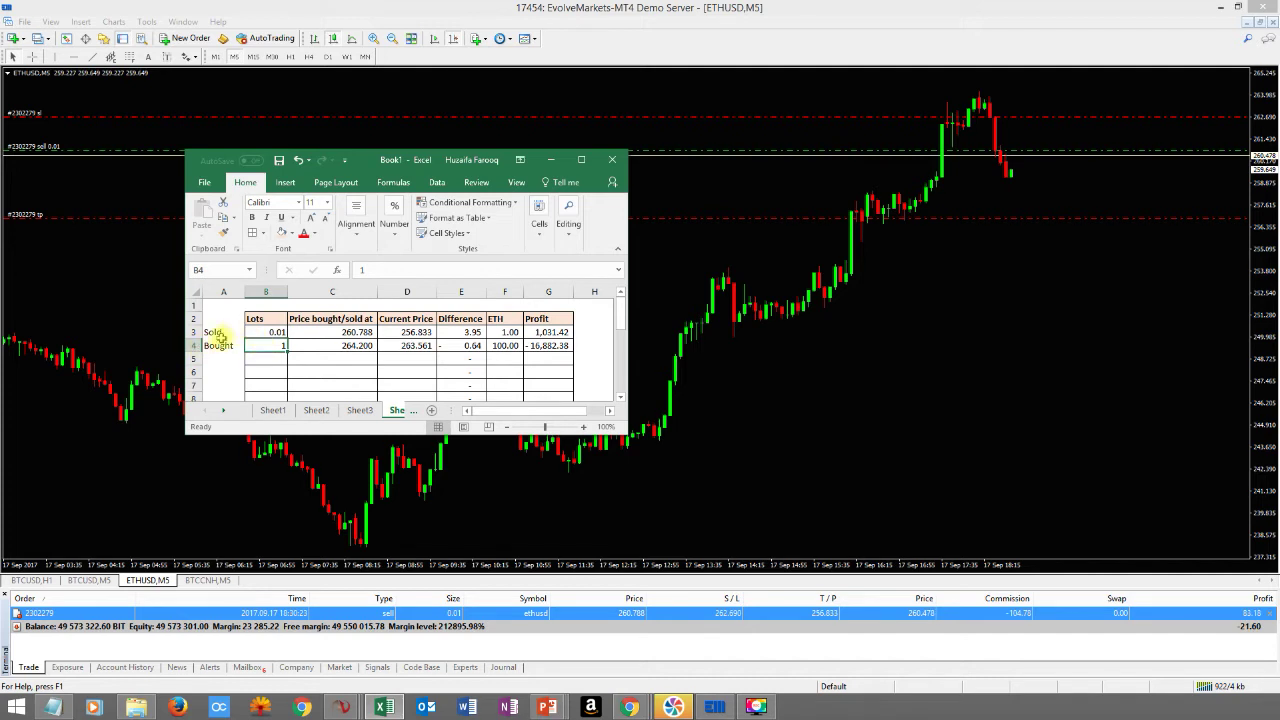
{"action": "left_click", "coordinate": [225, 346]}
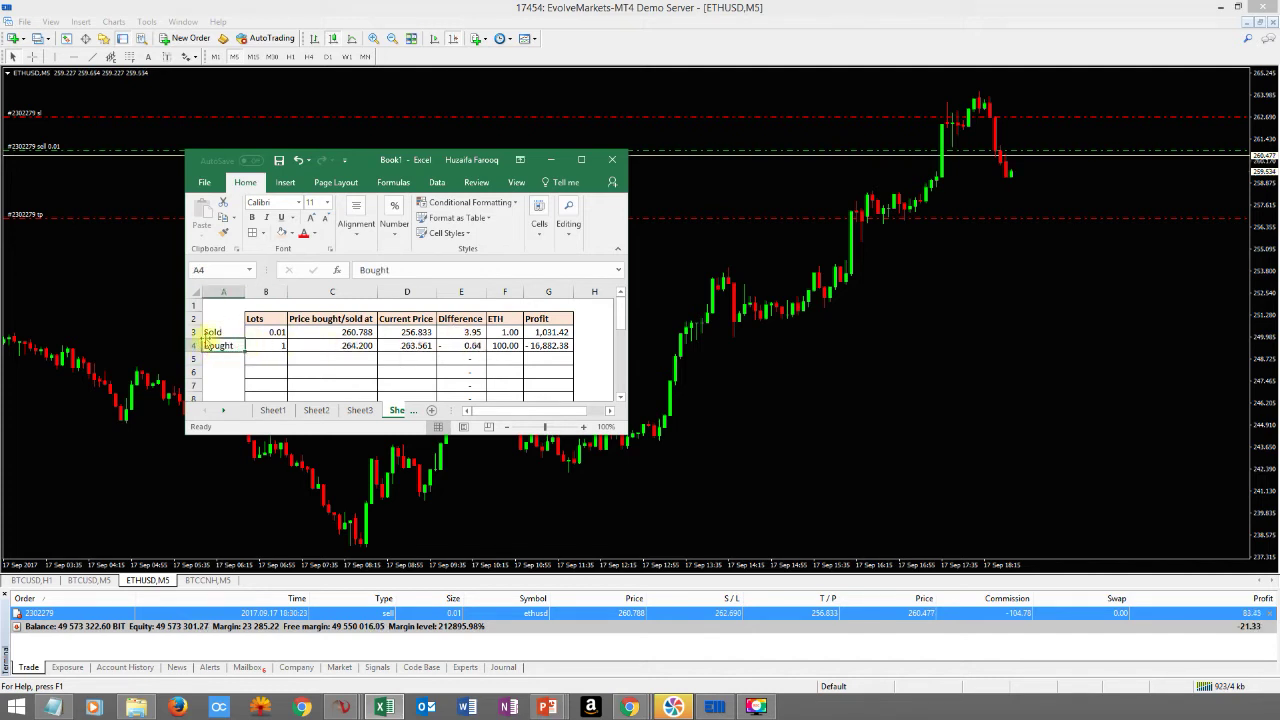
{"action": "type", "text": "Sold"}
{"action": "key", "text": "Tab"}
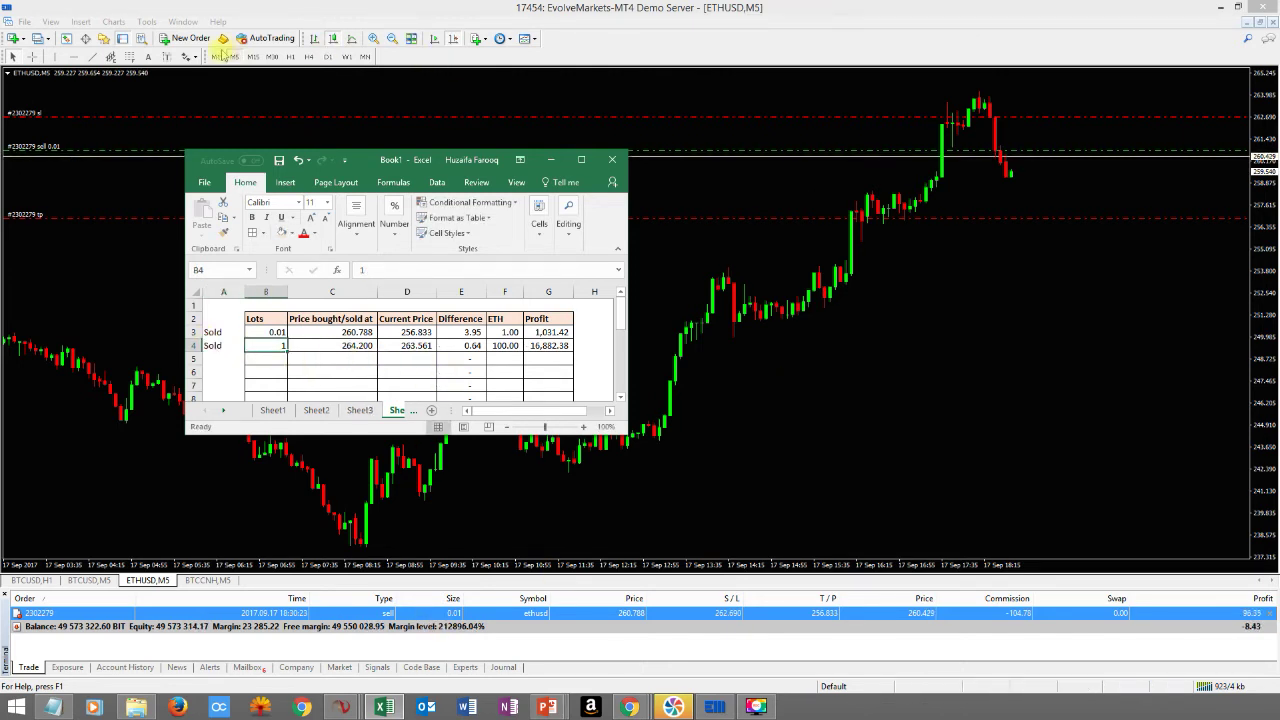
Open a new ETHUSD order form, set 1.00 lot, then cancel without trading.
{"action": "left_click", "coordinate": [183, 40]}
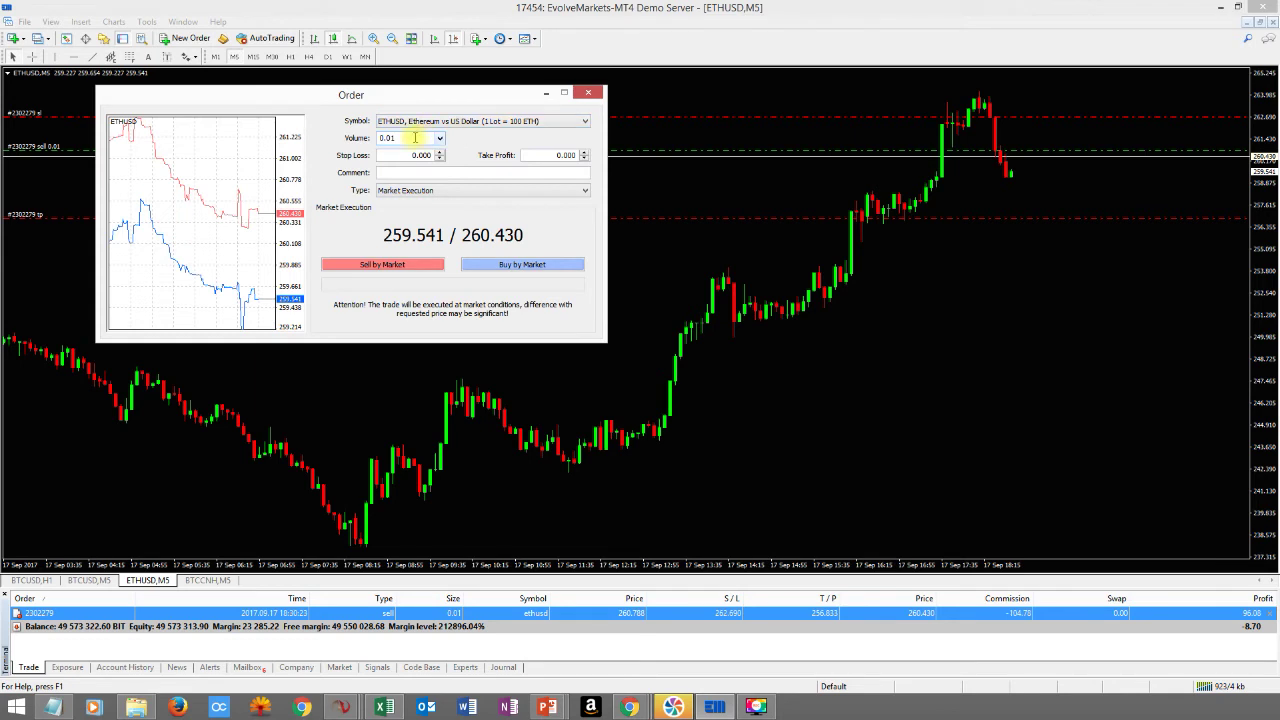
{"action": "left_click", "coordinate": [437, 139]}
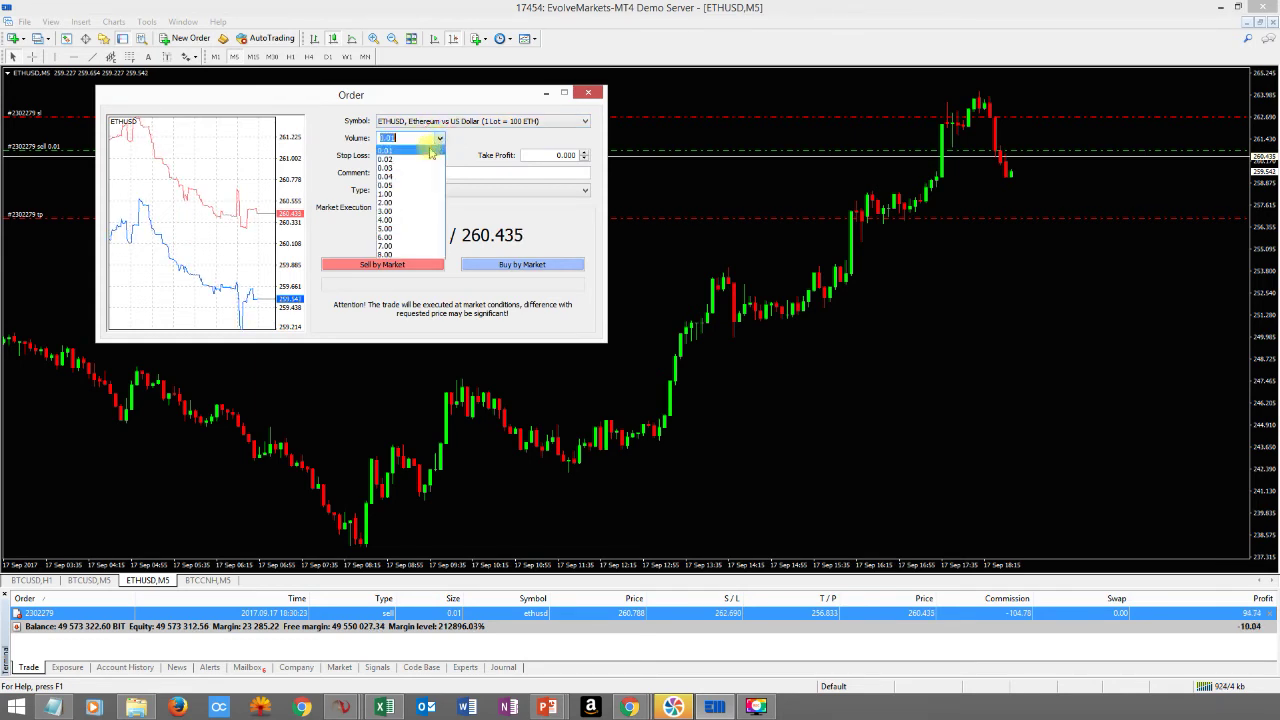
{"action": "left_click", "coordinate": [410, 198]}
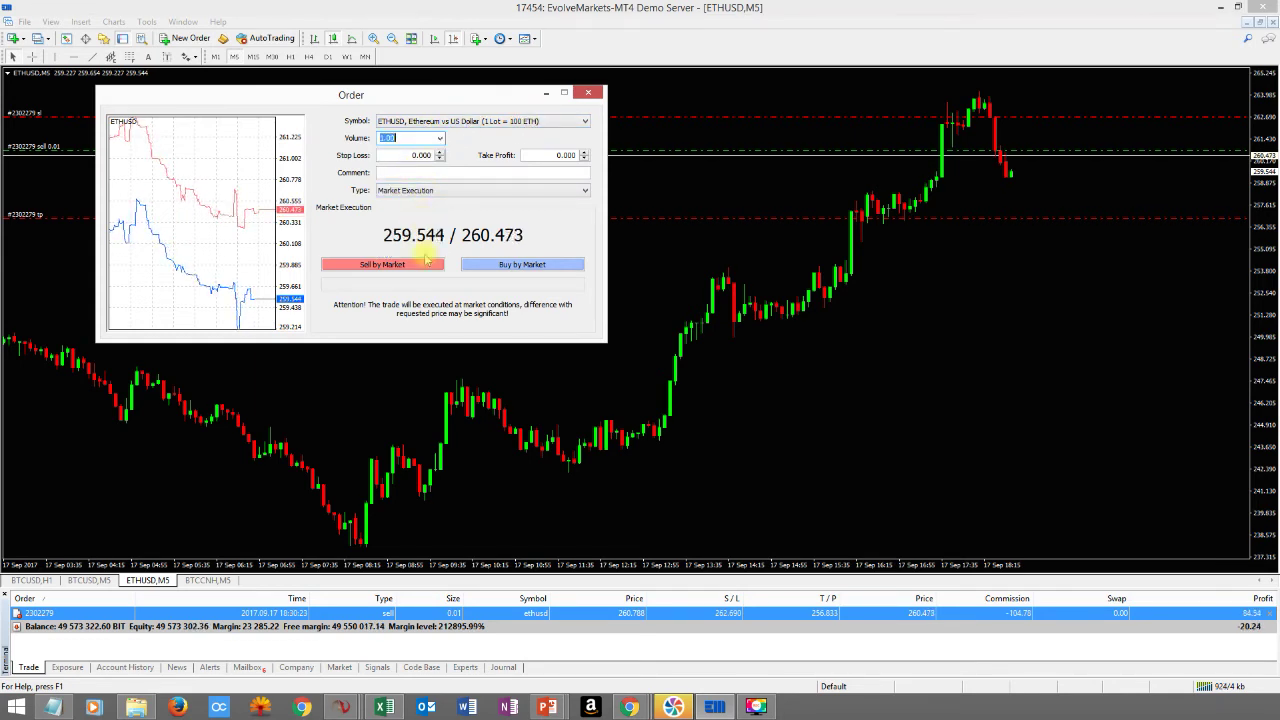
{"action": "left_click", "coordinate": [589, 94]}
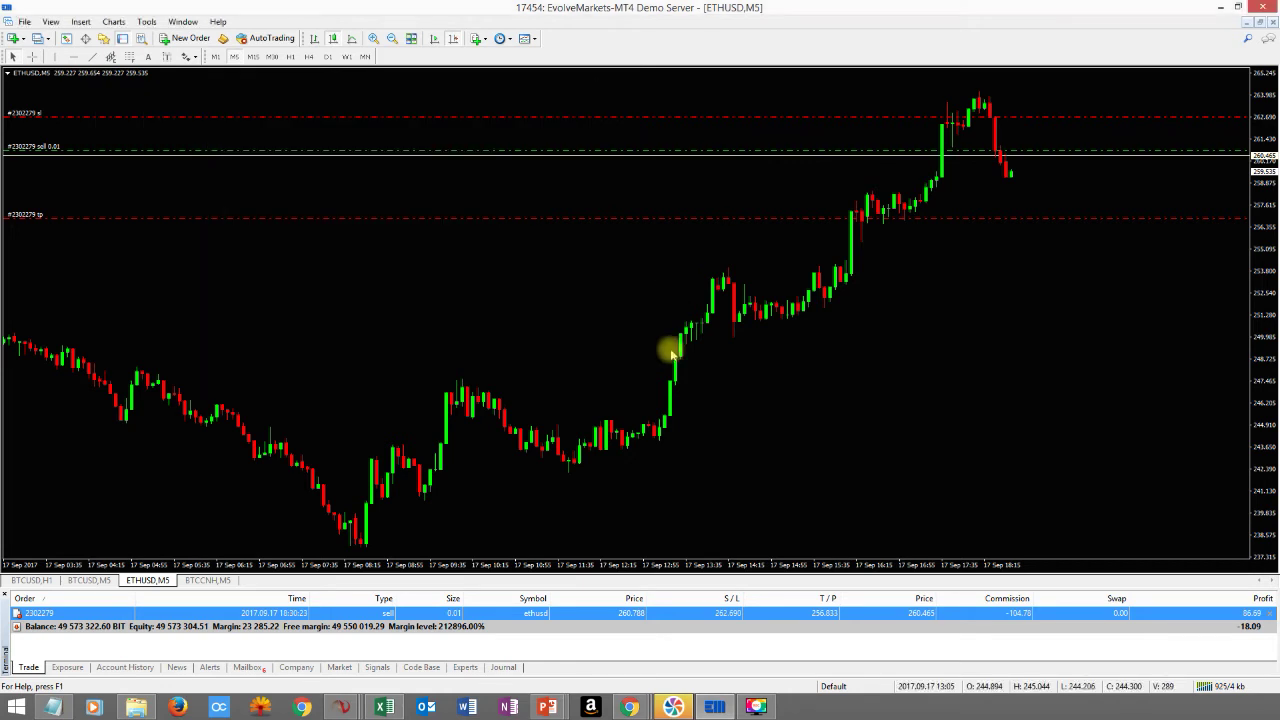
Close the 0.01-lot ETHUSD sell order from the Trade tab.
{"action": "right_click", "coordinate": [1013, 614]}
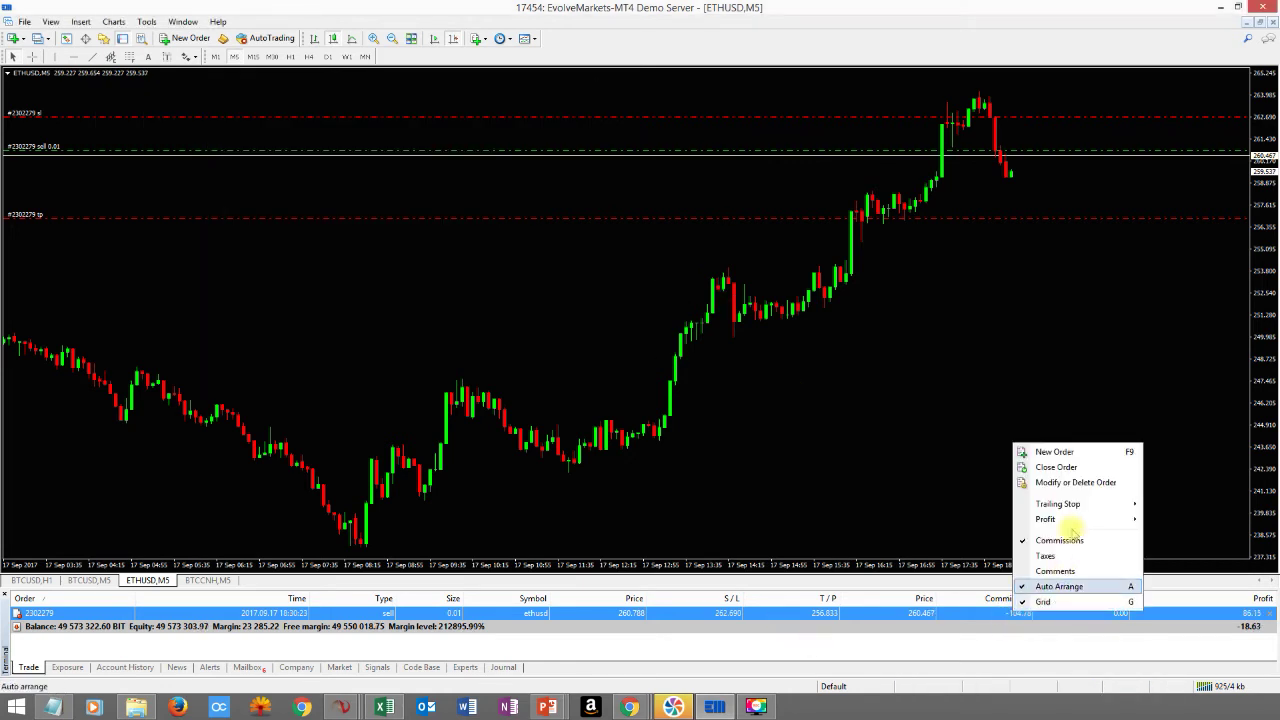
{"action": "left_click", "coordinate": [1058, 468]}
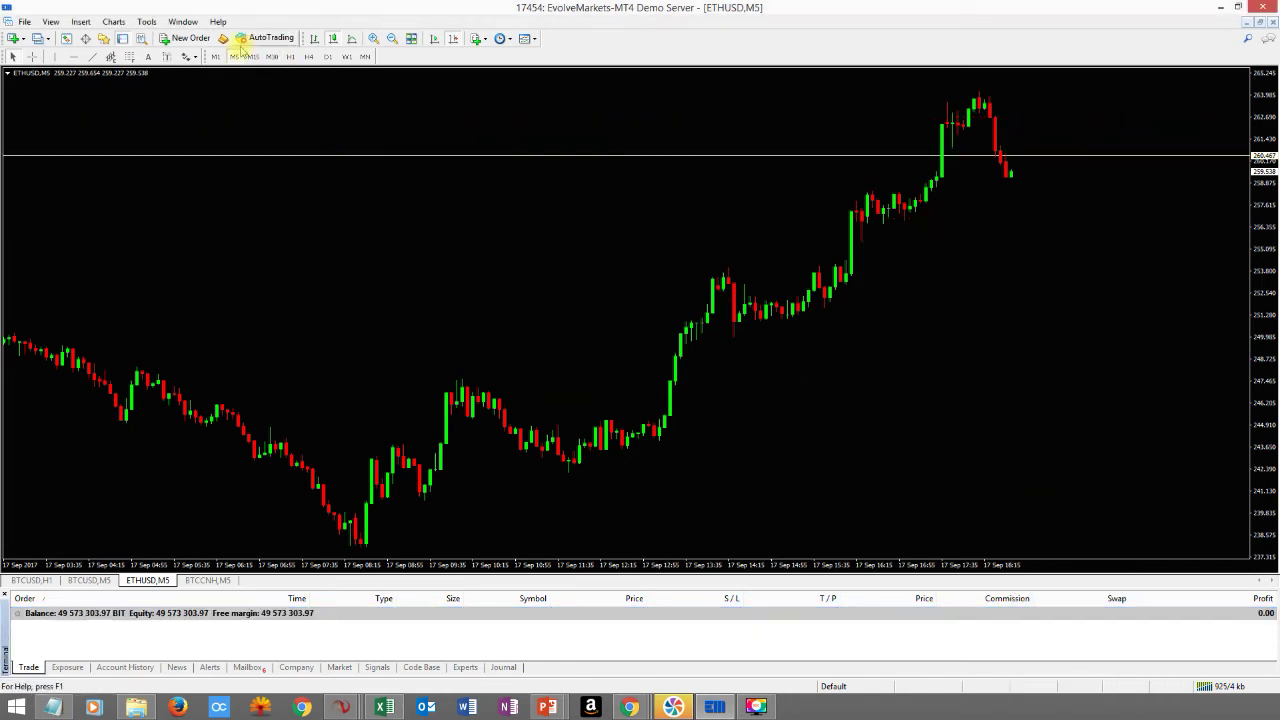
{"action": "left_click", "coordinate": [185, 38]}
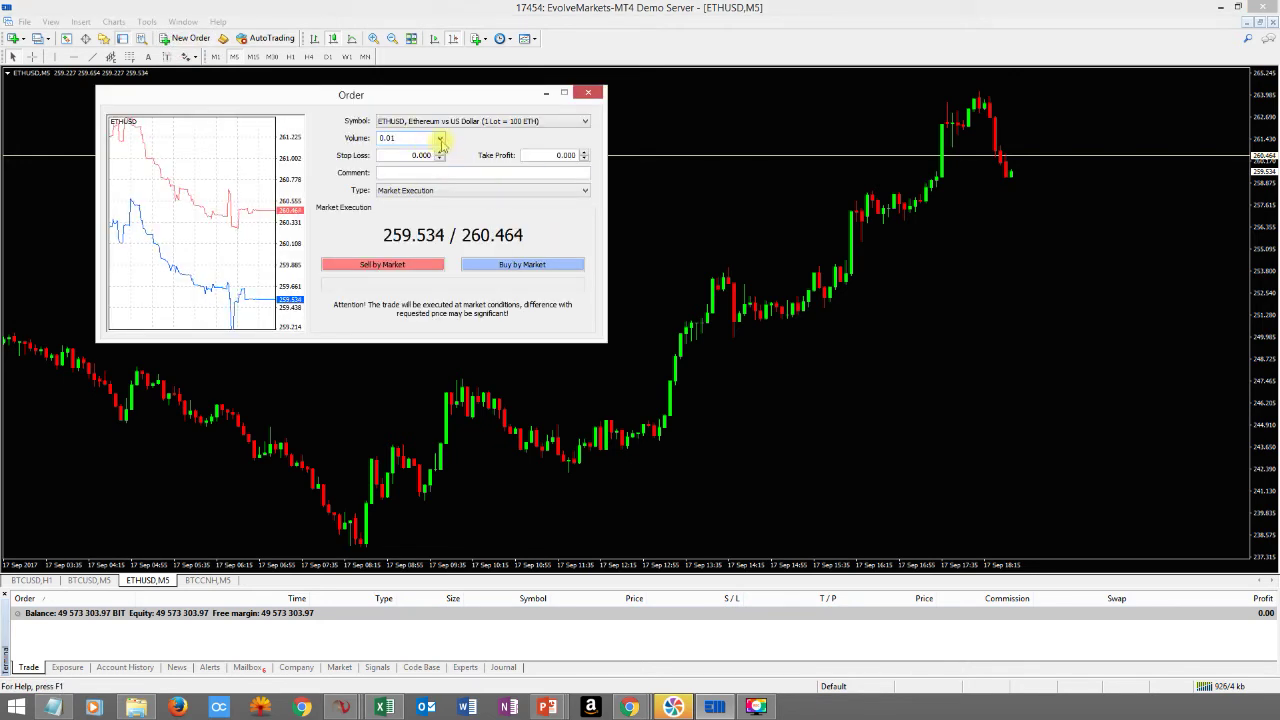
Sell 1.00 lot ETHUSD at market with stop loss 261.430 and take profit 257.615.
{"action": "left_click", "coordinate": [440, 140]}
{"action": "left_click", "coordinate": [397, 200]}
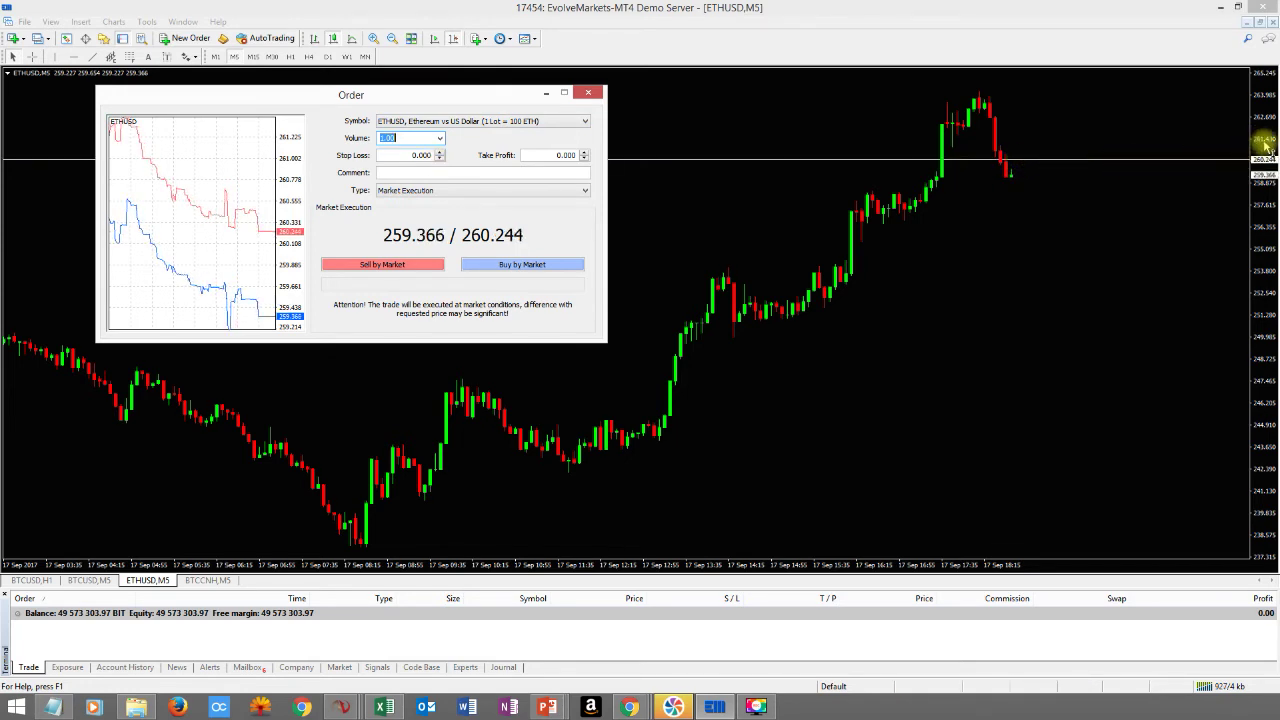
{"action": "left_click", "coordinate": [412, 157]}
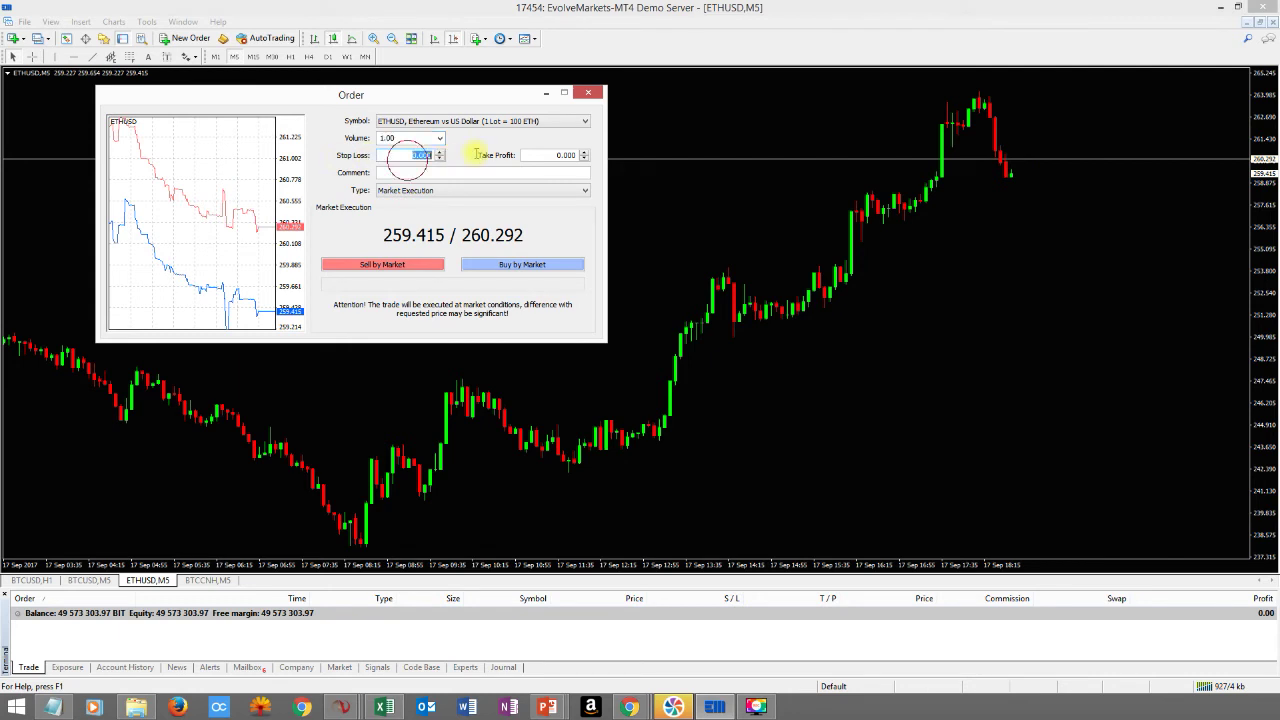
{"action": "type", "text": "261.430"}
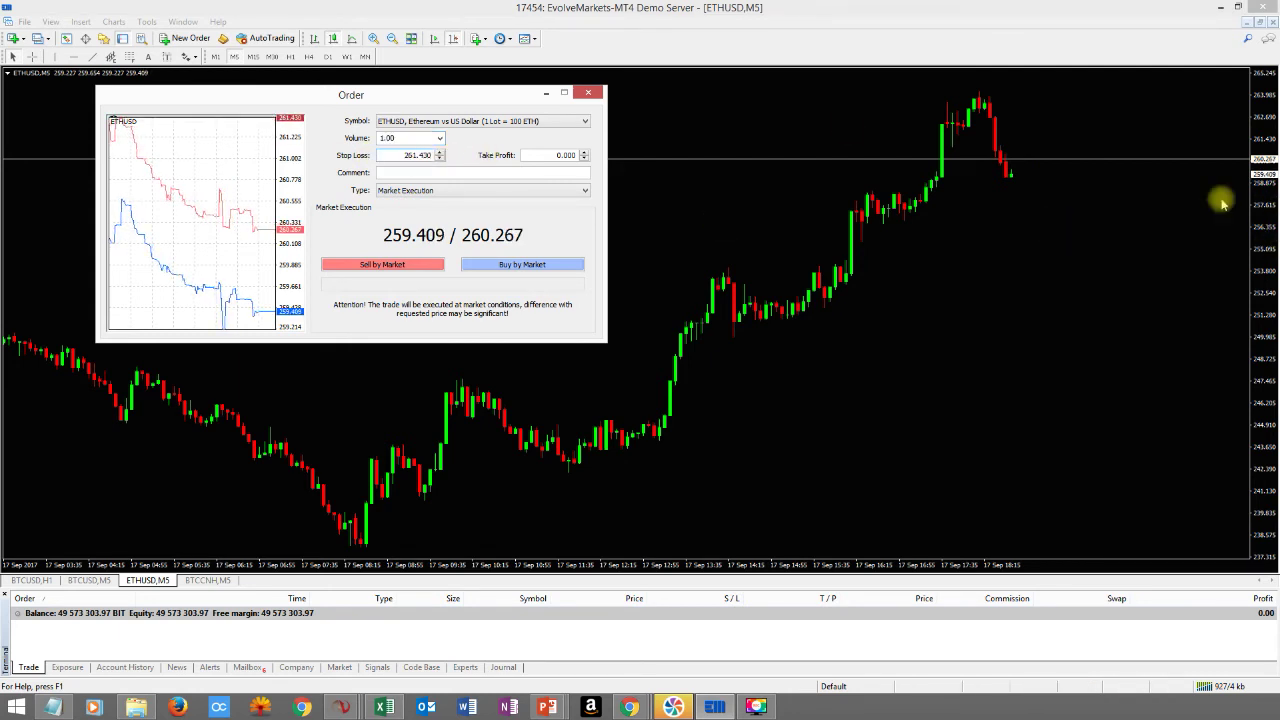
{"action": "left_click", "coordinate": [540, 155]}
{"action": "type", "text": "2"}
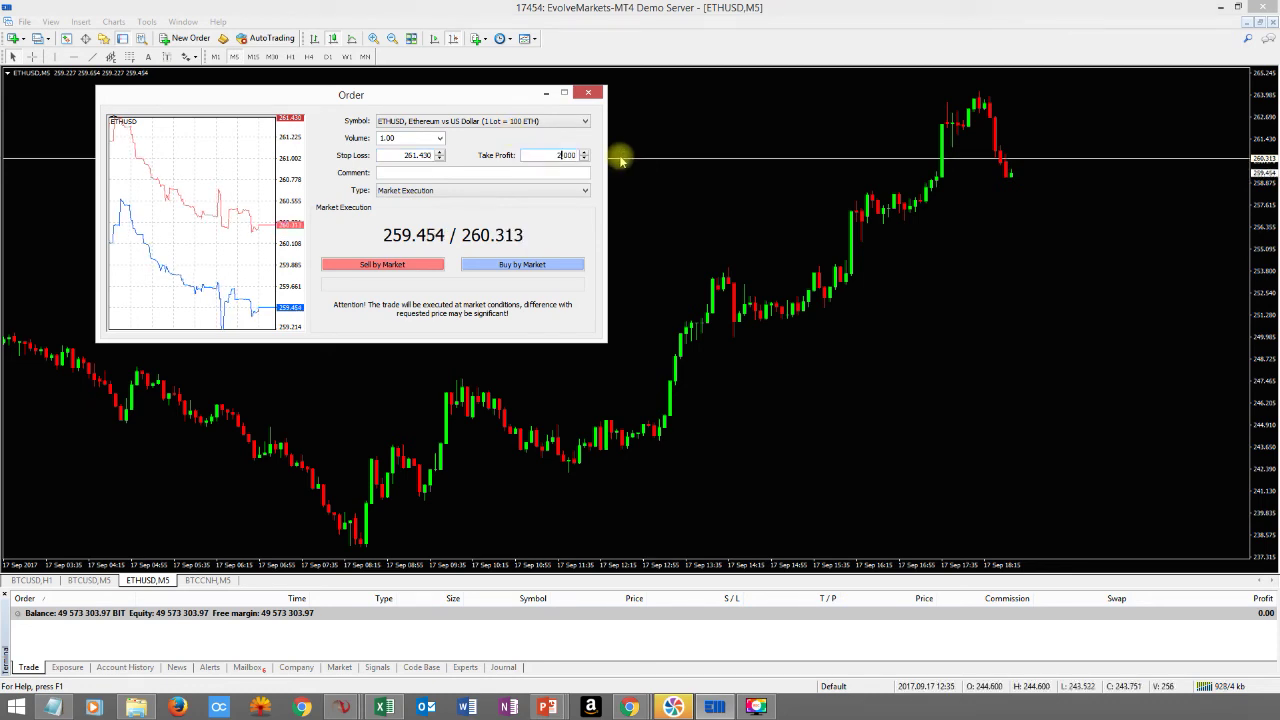
{"action": "type", "text": "57.6"}
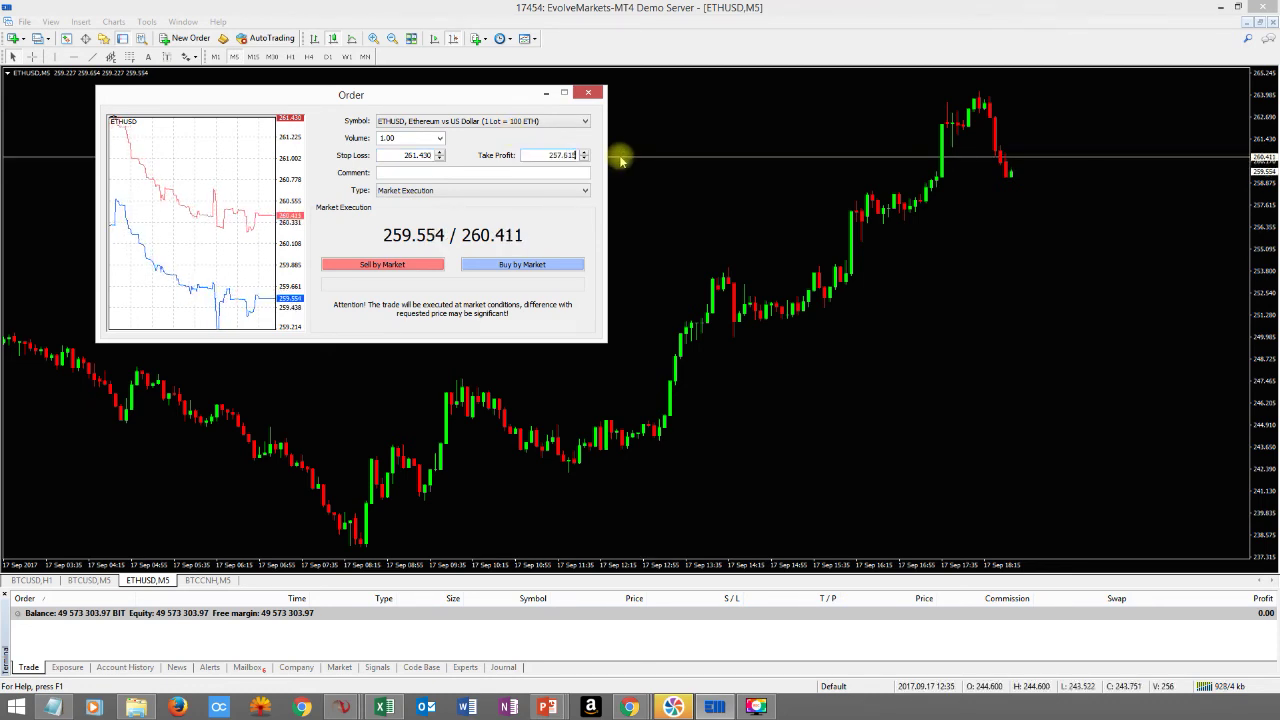
{"action": "type", "text": "15"}
{"action": "left_click", "coordinate": [364, 264]}
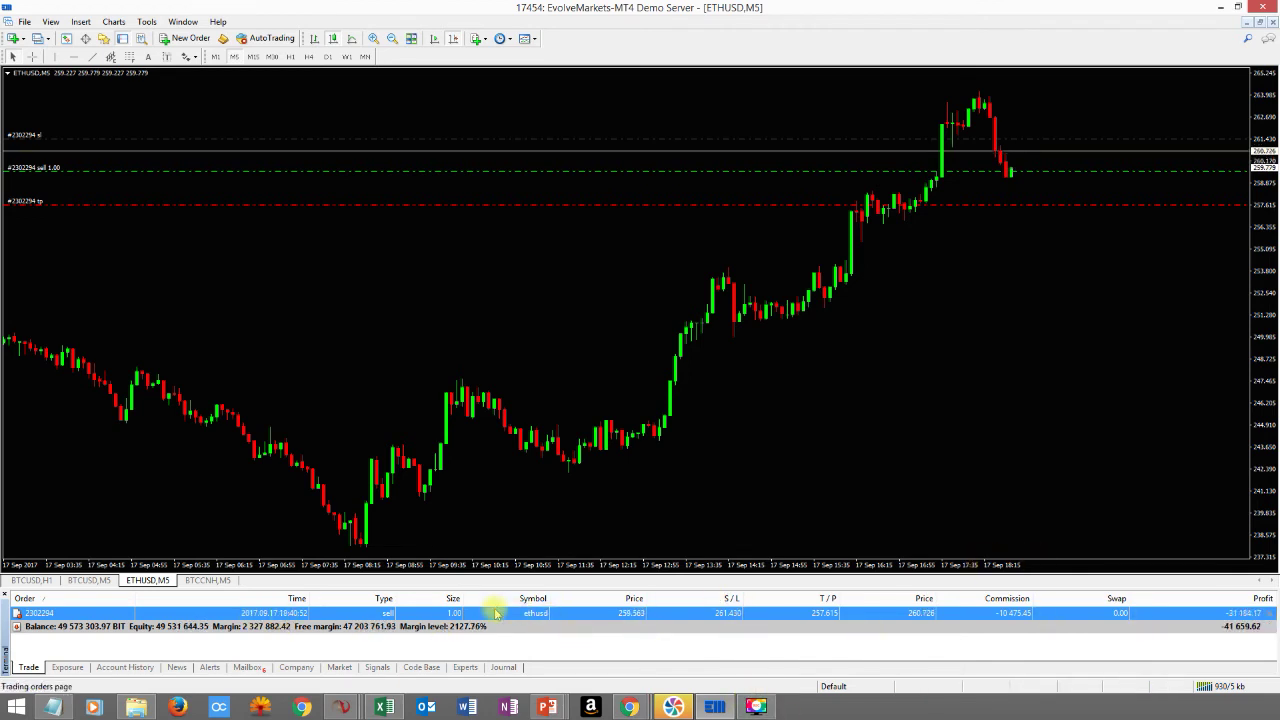
{"action": "left_click", "coordinate": [714, 707]}
Refocus the MT4 chart, then bring the Excel Book1 profit sheet back to the front.
{"action": "mouse_move", "coordinate": [630, 707]}
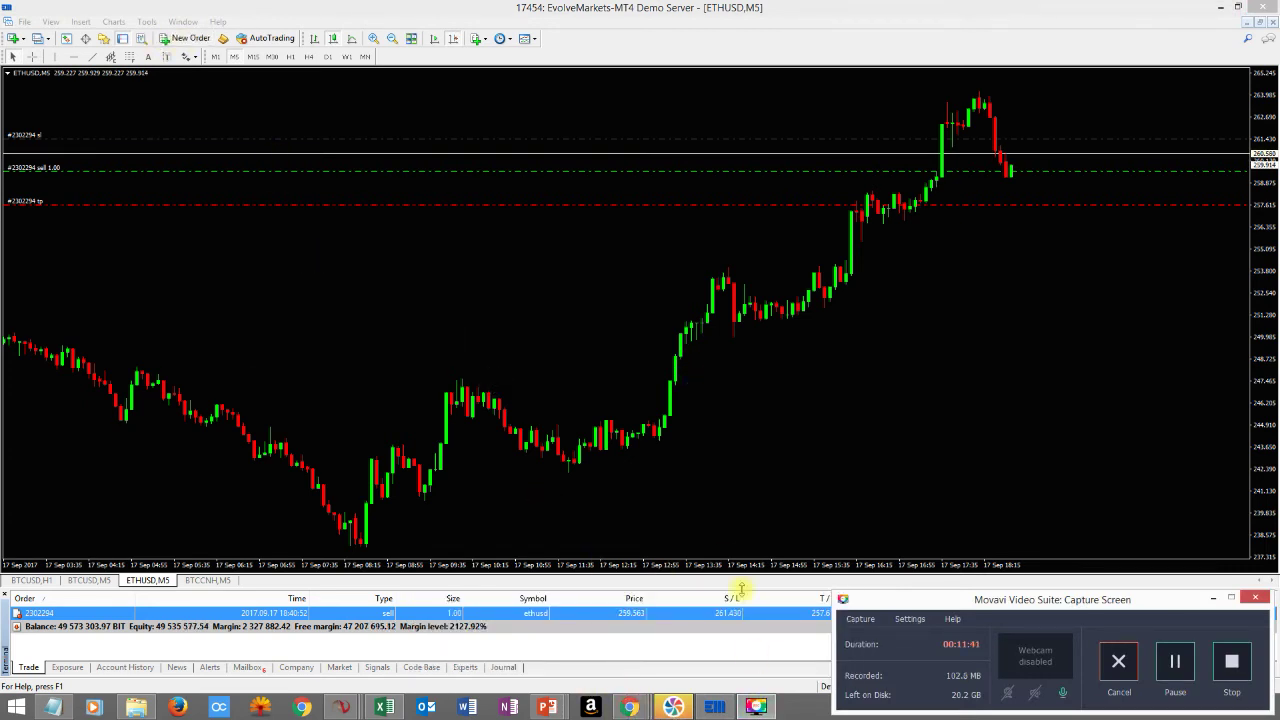
{"action": "left_click", "coordinate": [929, 363]}
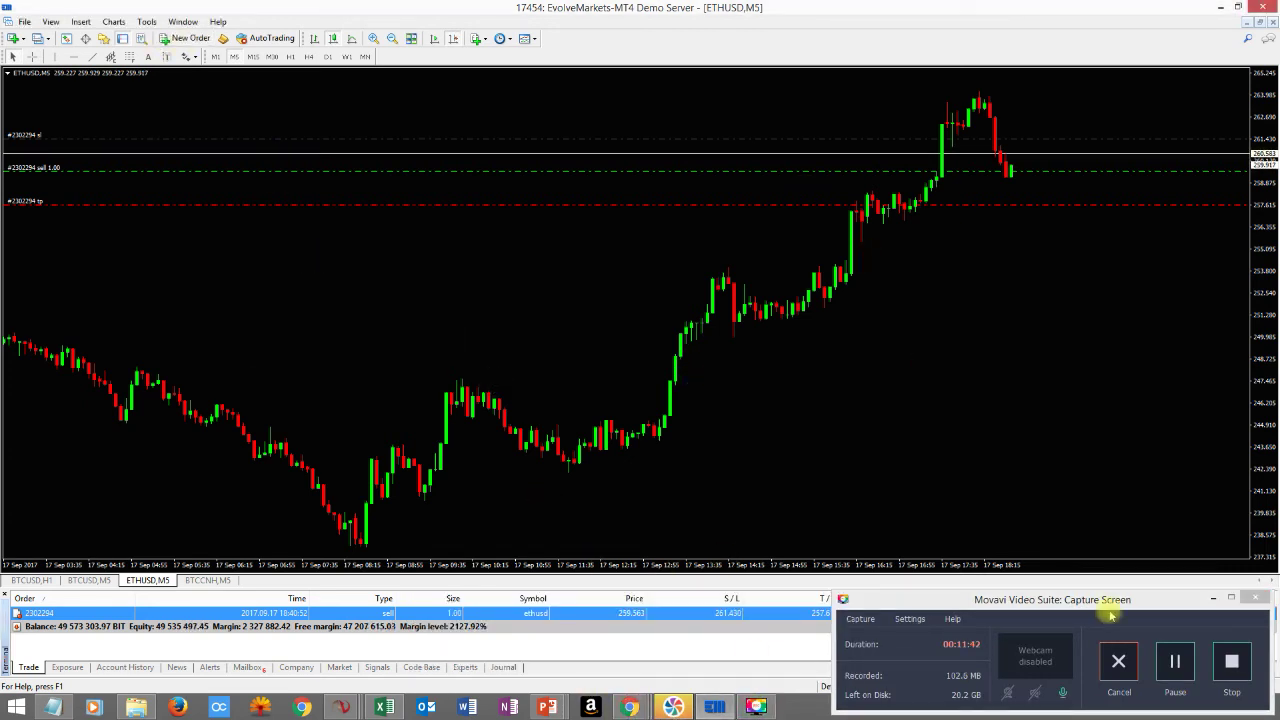
{"action": "left_click", "coordinate": [1214, 598]}
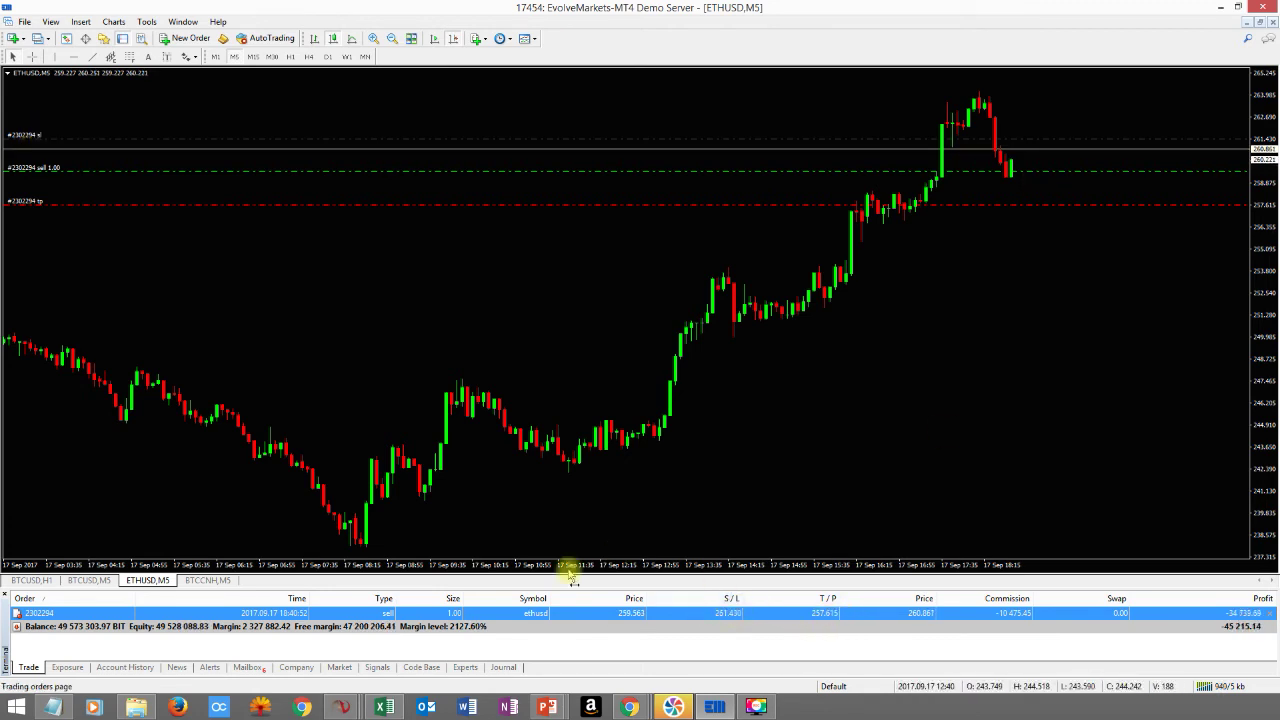
{"action": "mouse_move", "coordinate": [1262, 613]}
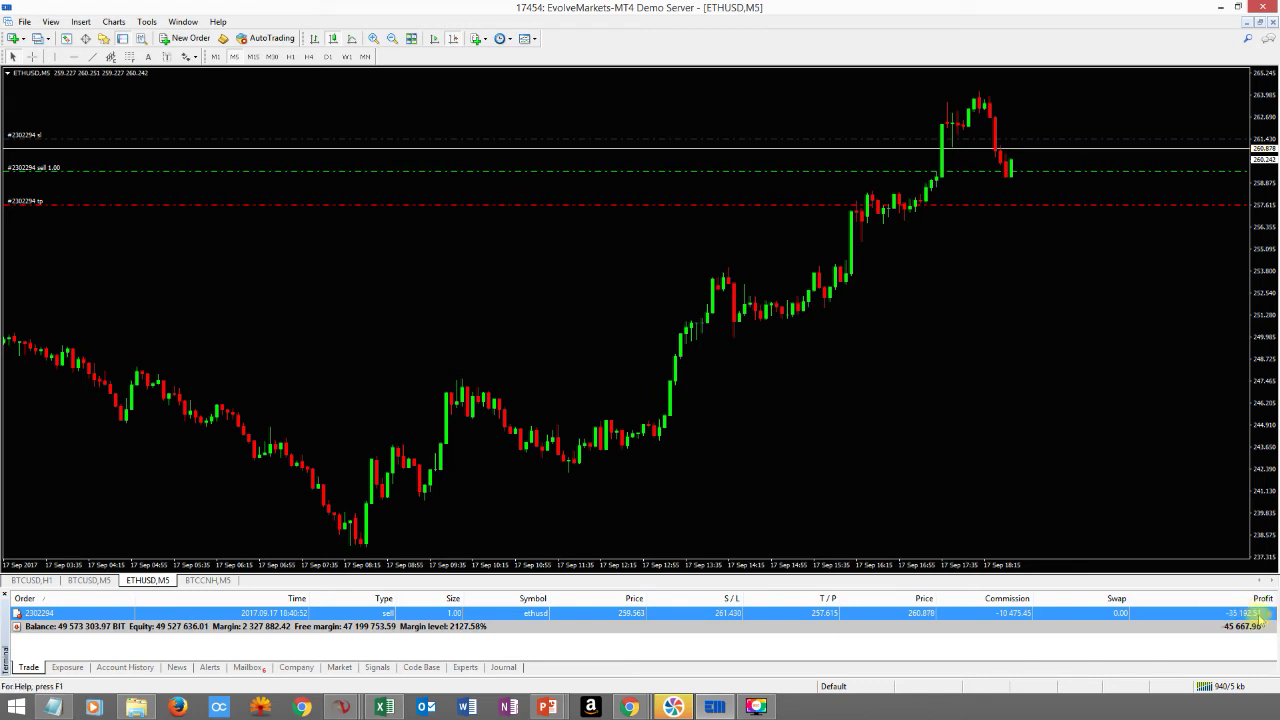
{"action": "left_click", "coordinate": [383, 707]}
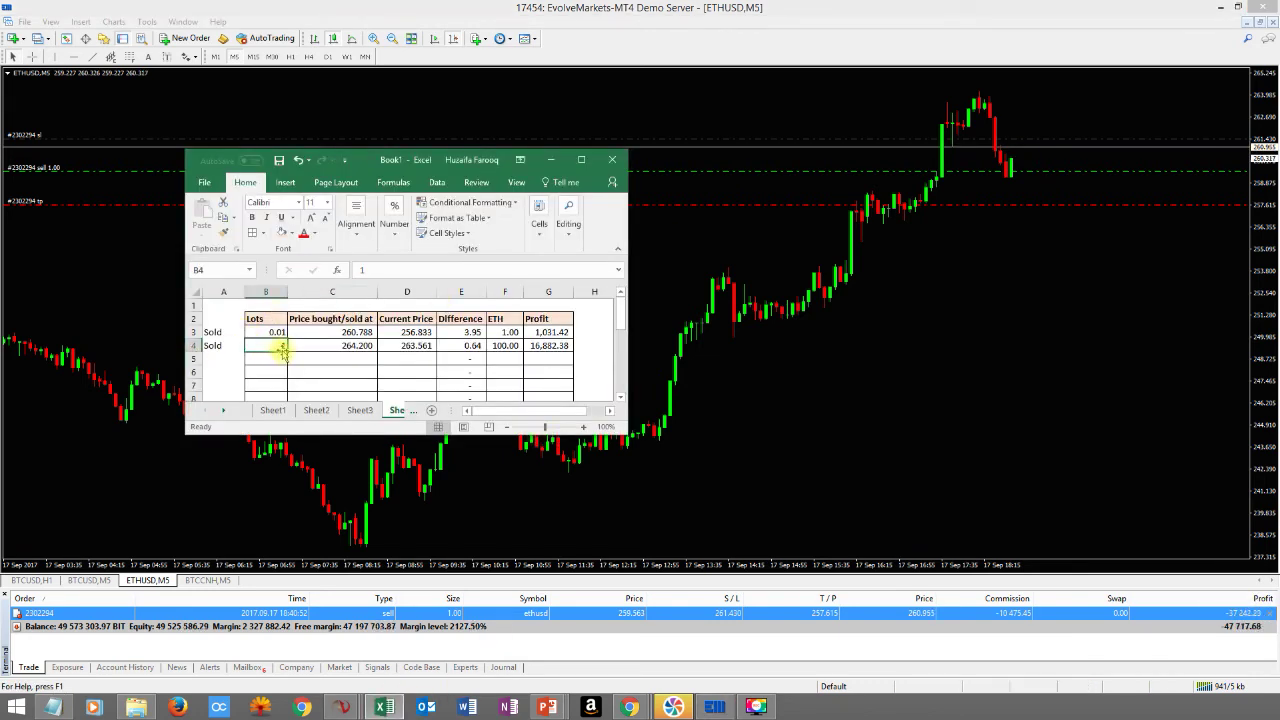
Enter 259.563 as row 4's sold price in C4 and begin typing its current price.
{"action": "left_click", "coordinate": [354, 346]}
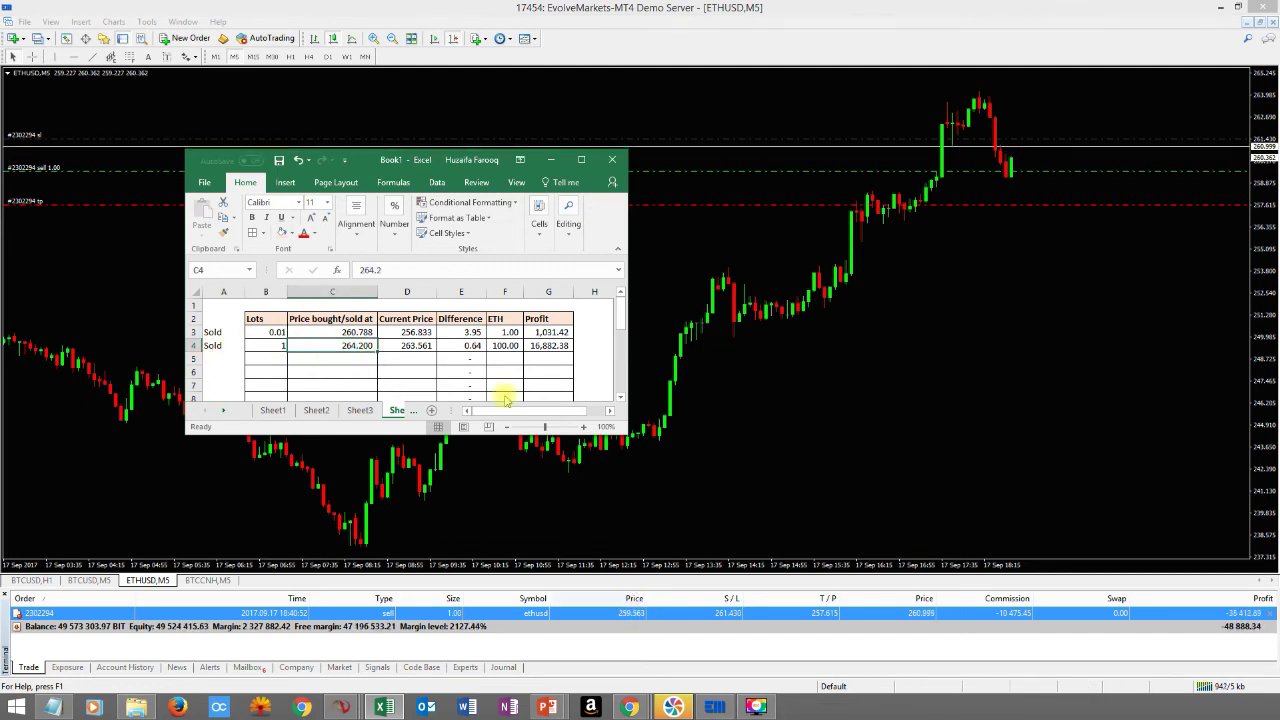
{"action": "type", "text": "59.56"}
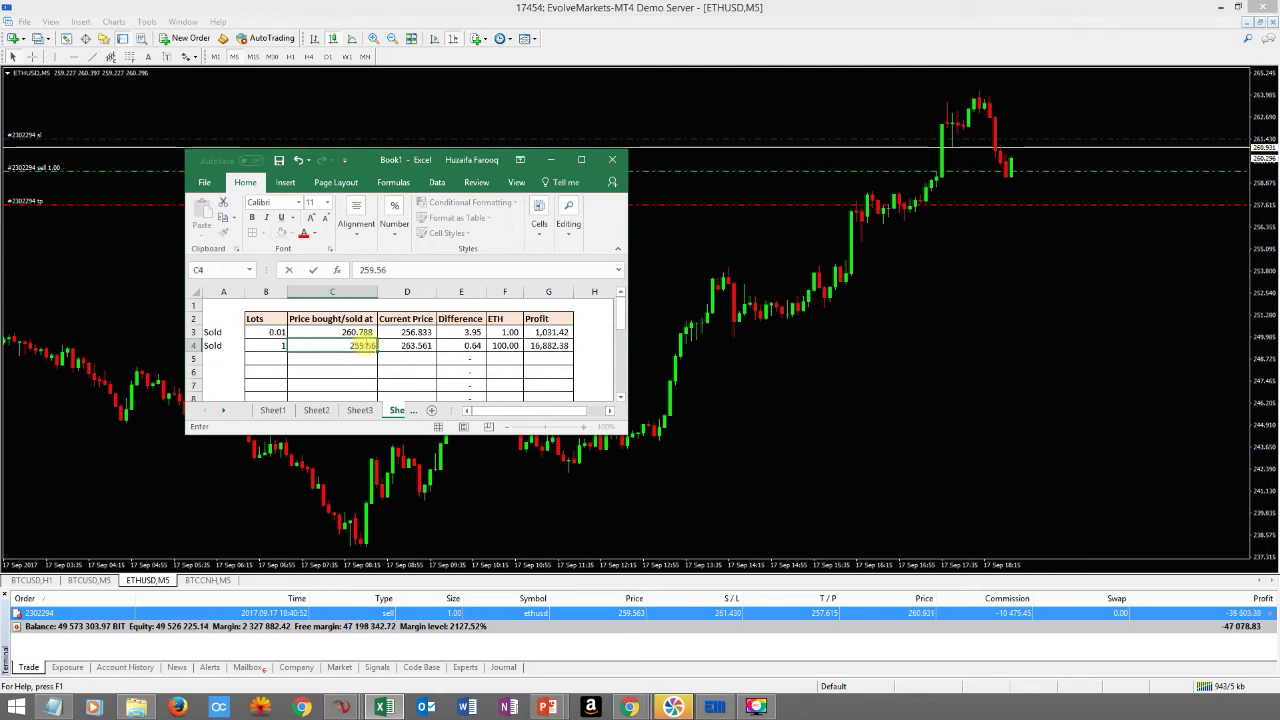
{"action": "type", "text": "3"}
{"action": "key", "text": "Tab"}
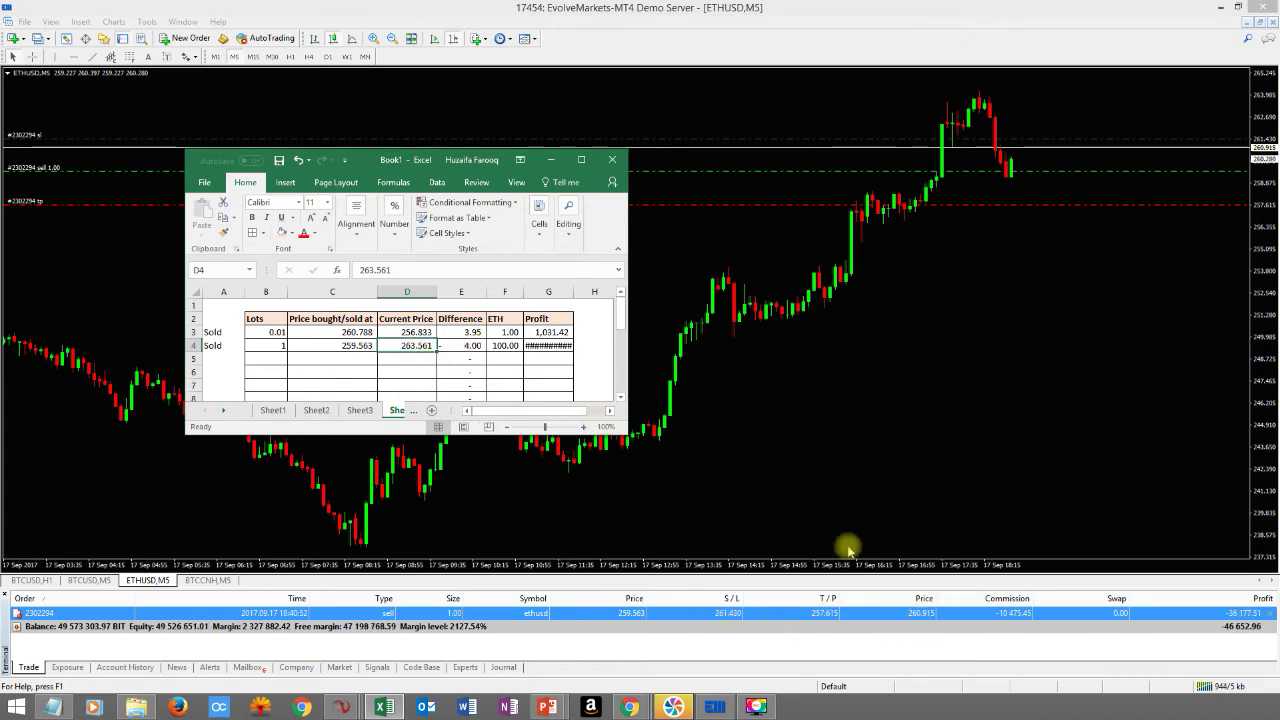
{"action": "type", "text": "260"}
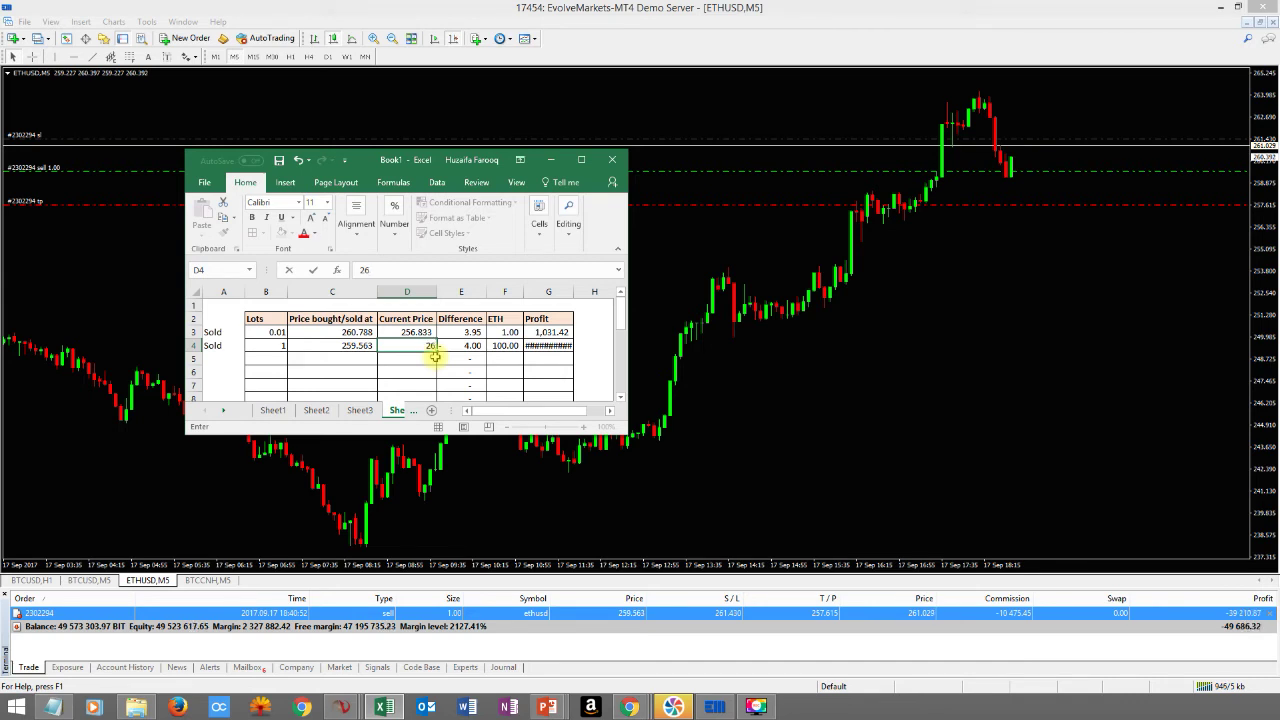
{"action": "type", "text": "1.419"}
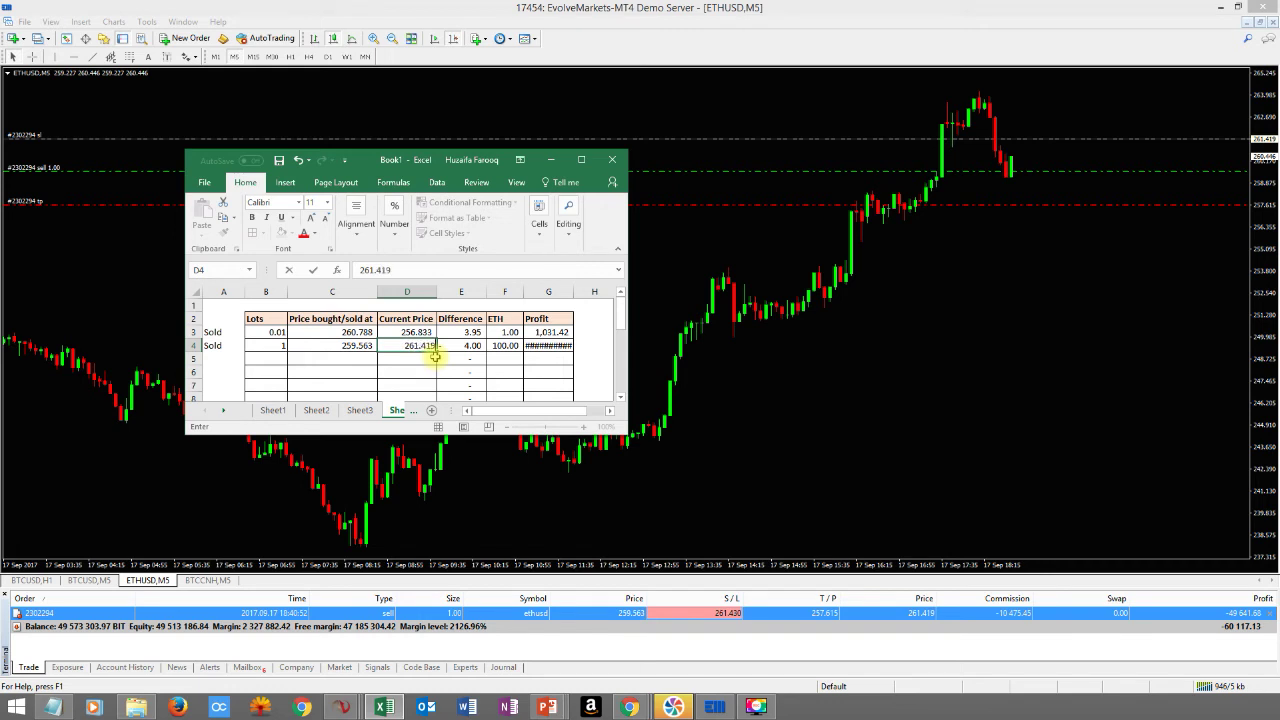
Set D4's current price to 261.240 and review row 4's ETH and Profit formulas.
{"action": "key", "text": "Tab"}
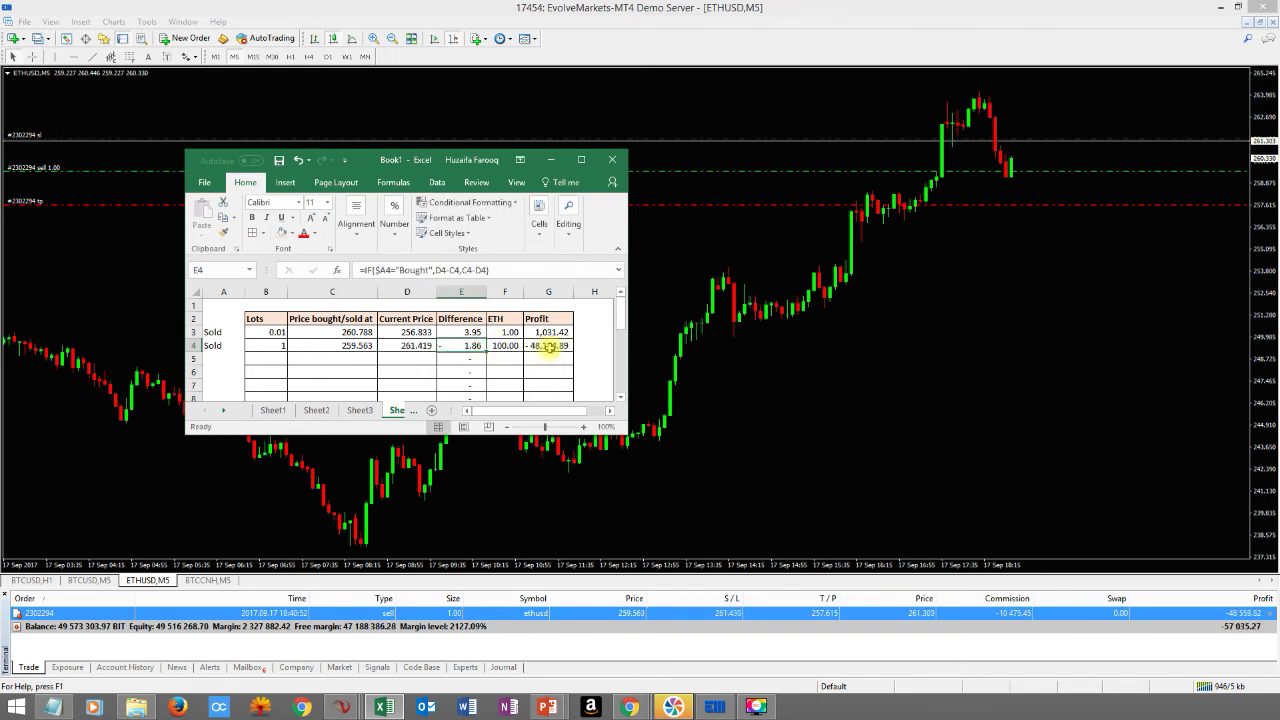
{"action": "left_click", "coordinate": [410, 346]}
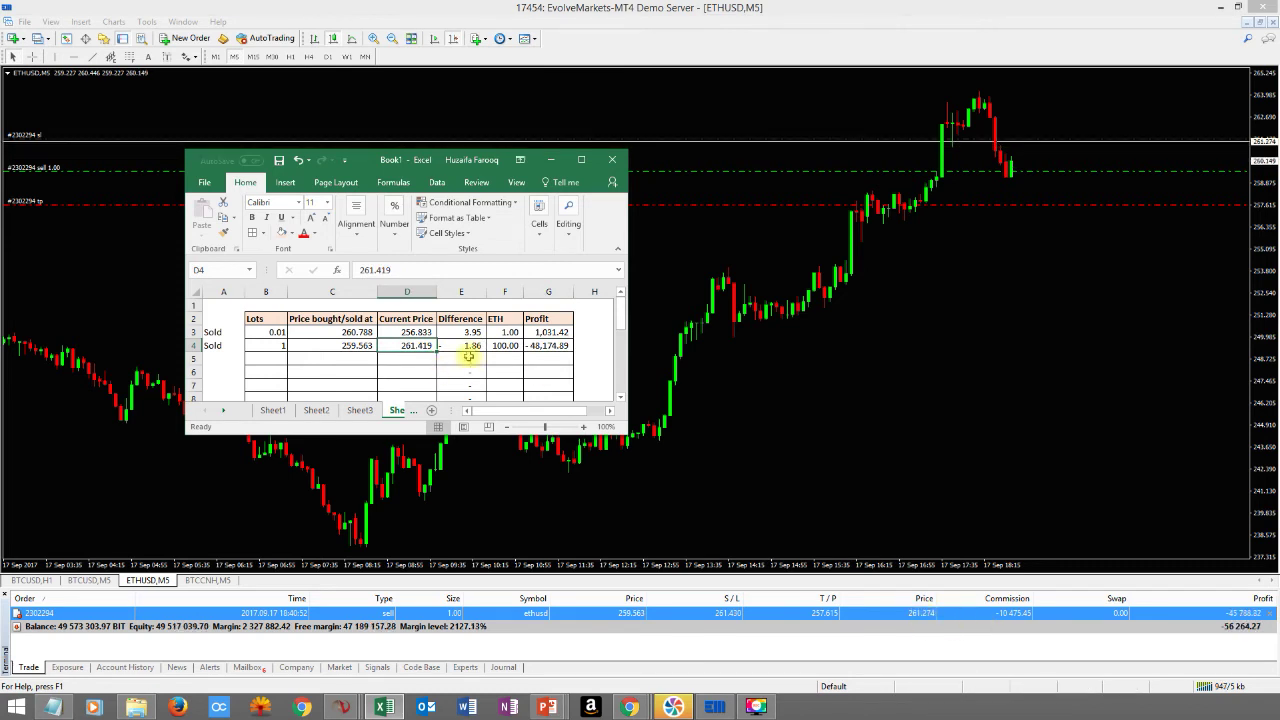
{"action": "type", "text": "261."}
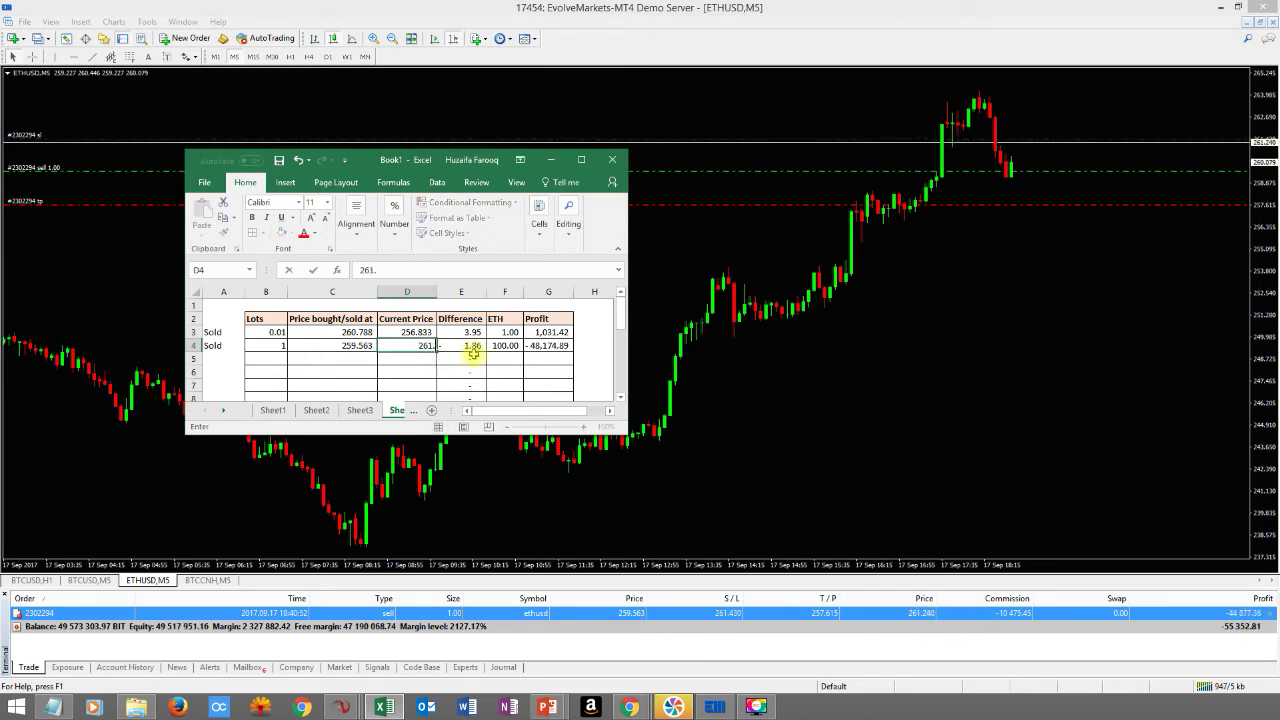
{"action": "type", "text": "24"}
{"action": "left_click", "coordinate": [472, 349]}
{"action": "left_click", "coordinate": [560, 349]}
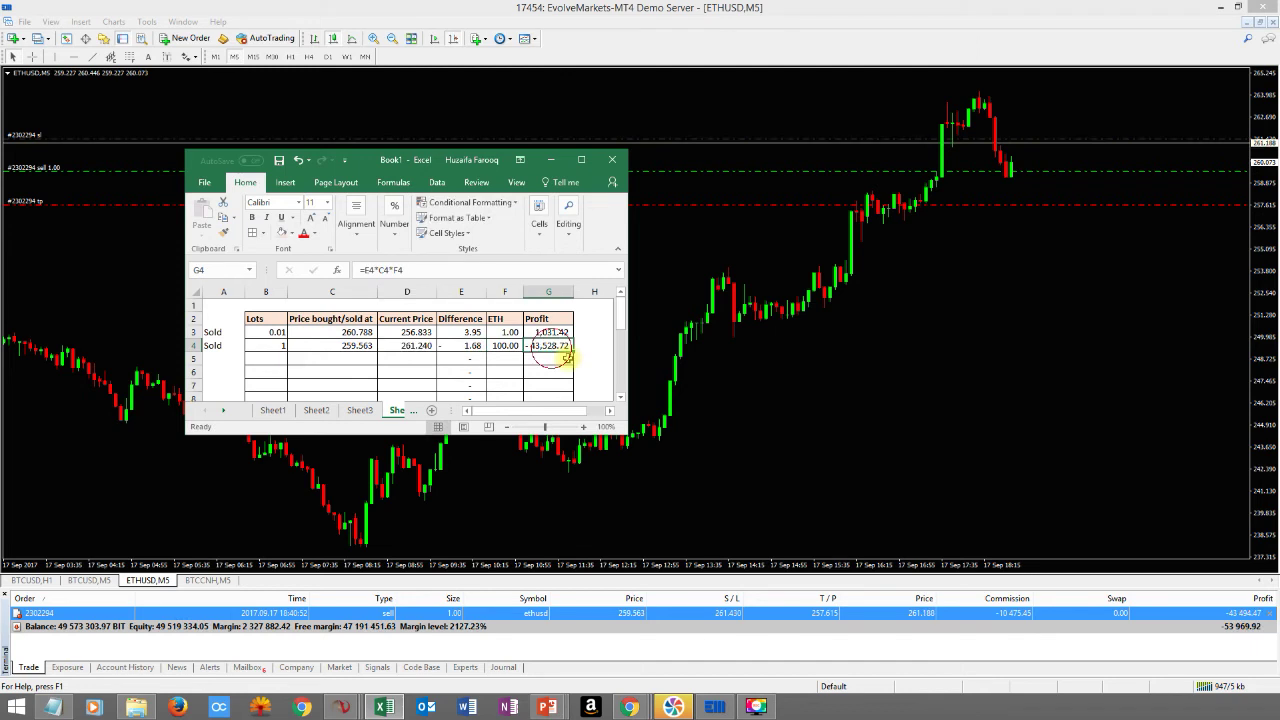
{"action": "left_click", "coordinate": [505, 346]}
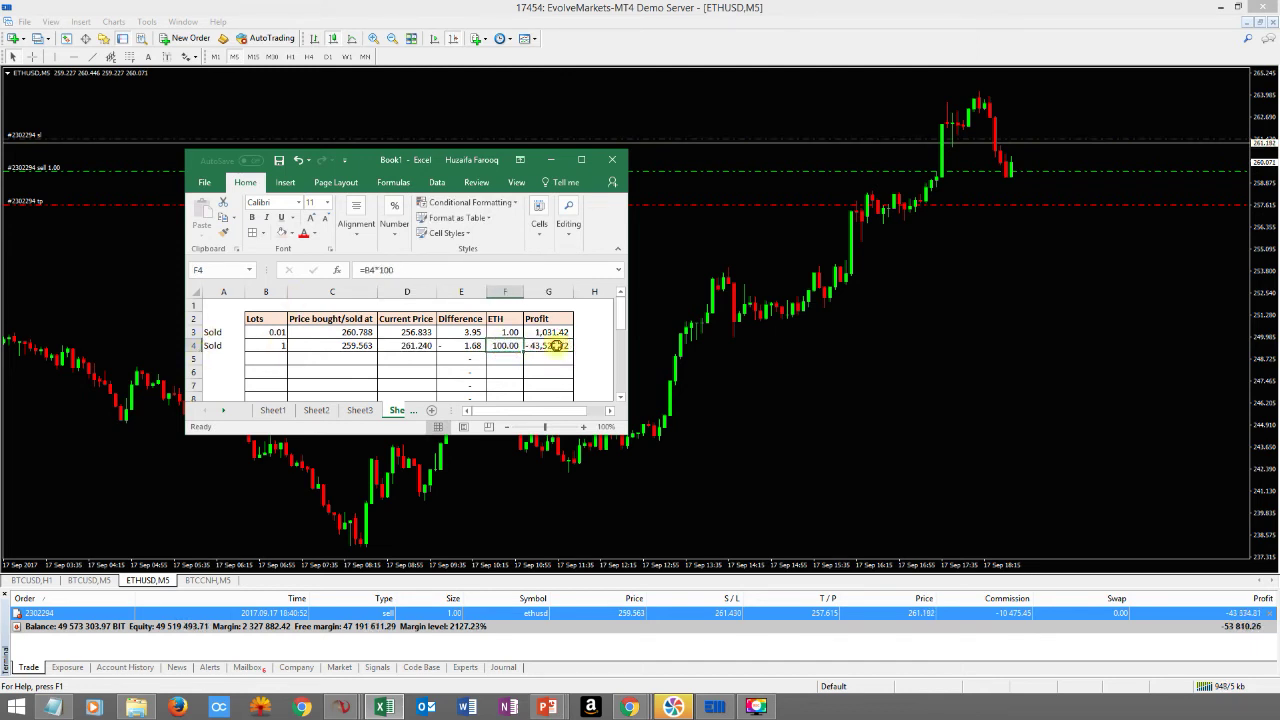
{"action": "left_click", "coordinate": [548, 345]}
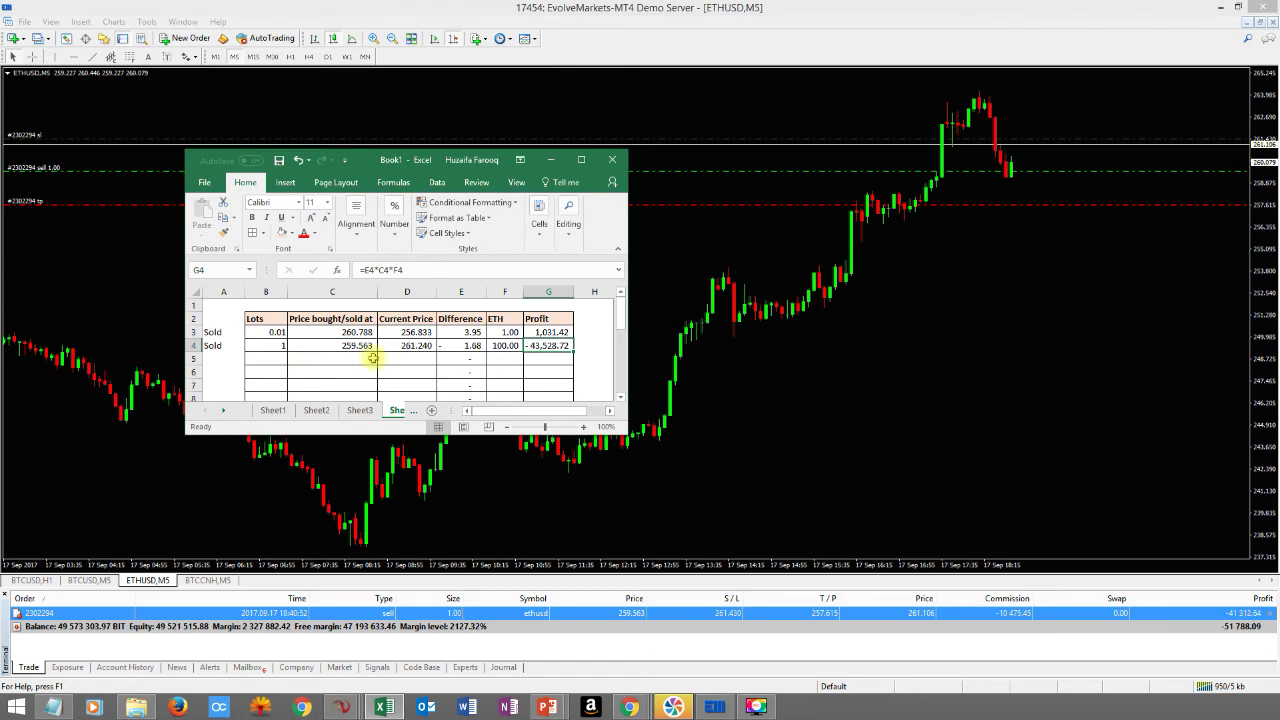
Enter 257.615 as D4's current price, then select the header row B2:G2.
{"action": "left_click", "coordinate": [405, 347]}
{"action": "type", "text": "5"}
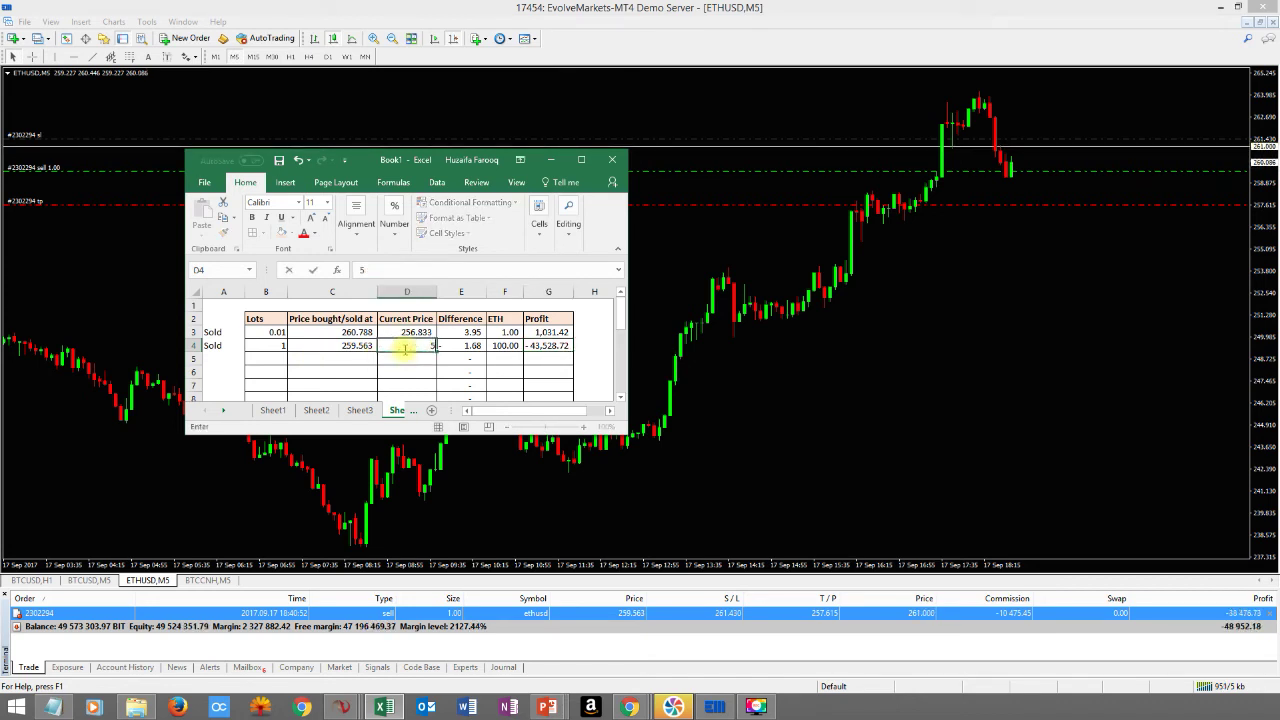
{"action": "type", "text": "570"}
{"action": "key", "text": "BackSpace"}
{"action": "type", "text": ".6"}
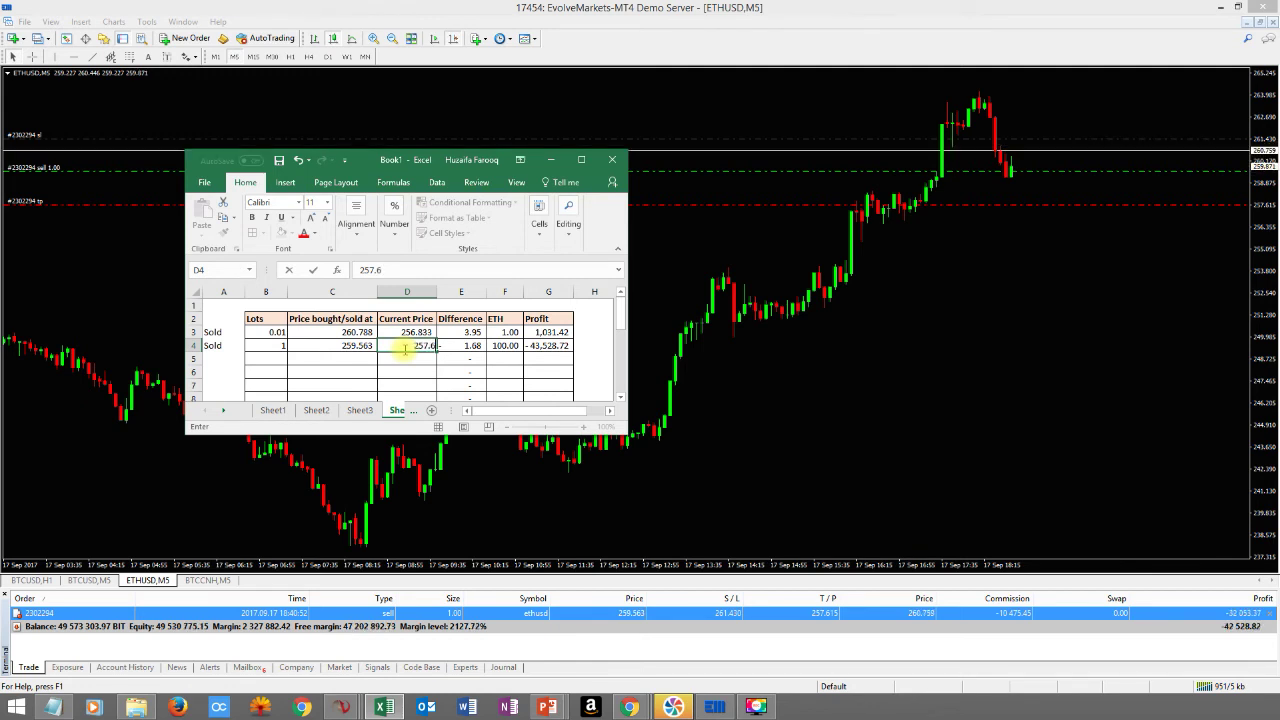
{"action": "type", "text": "15"}
{"action": "left_click", "coordinate": [550, 346]}
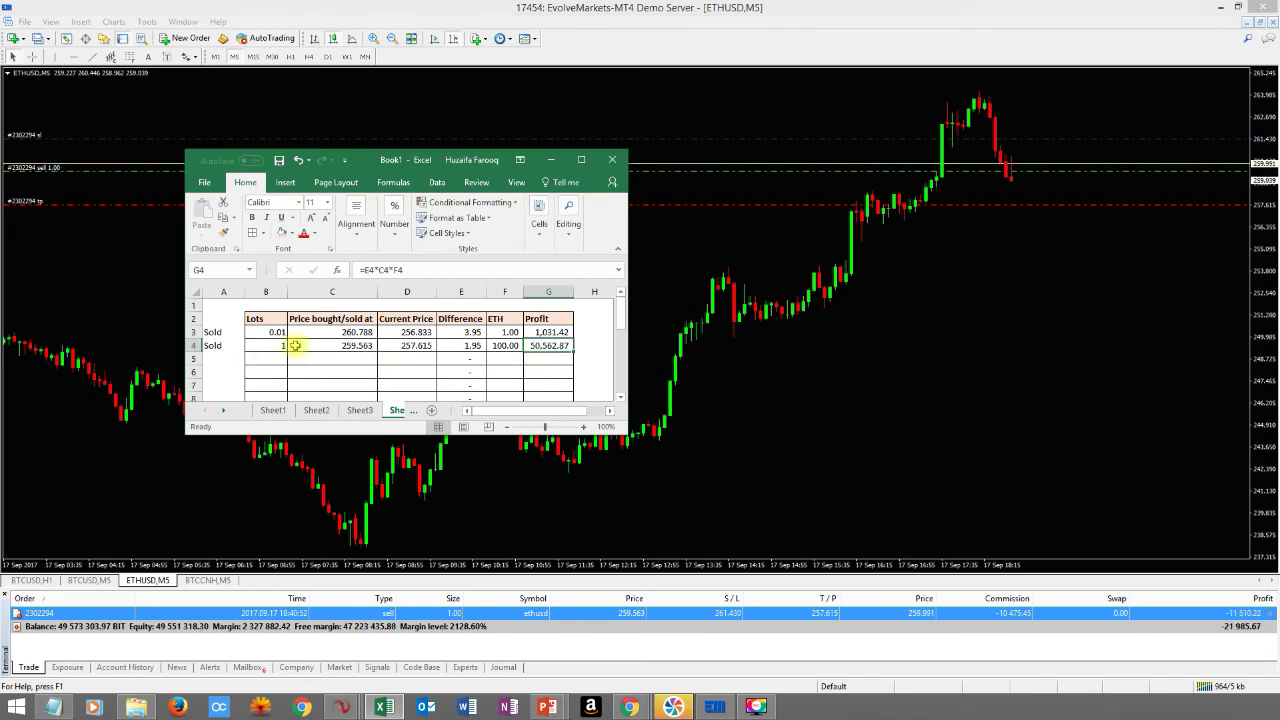
{"action": "left_click_drag", "start_coordinate": [260, 315], "coordinate": [548, 319]}
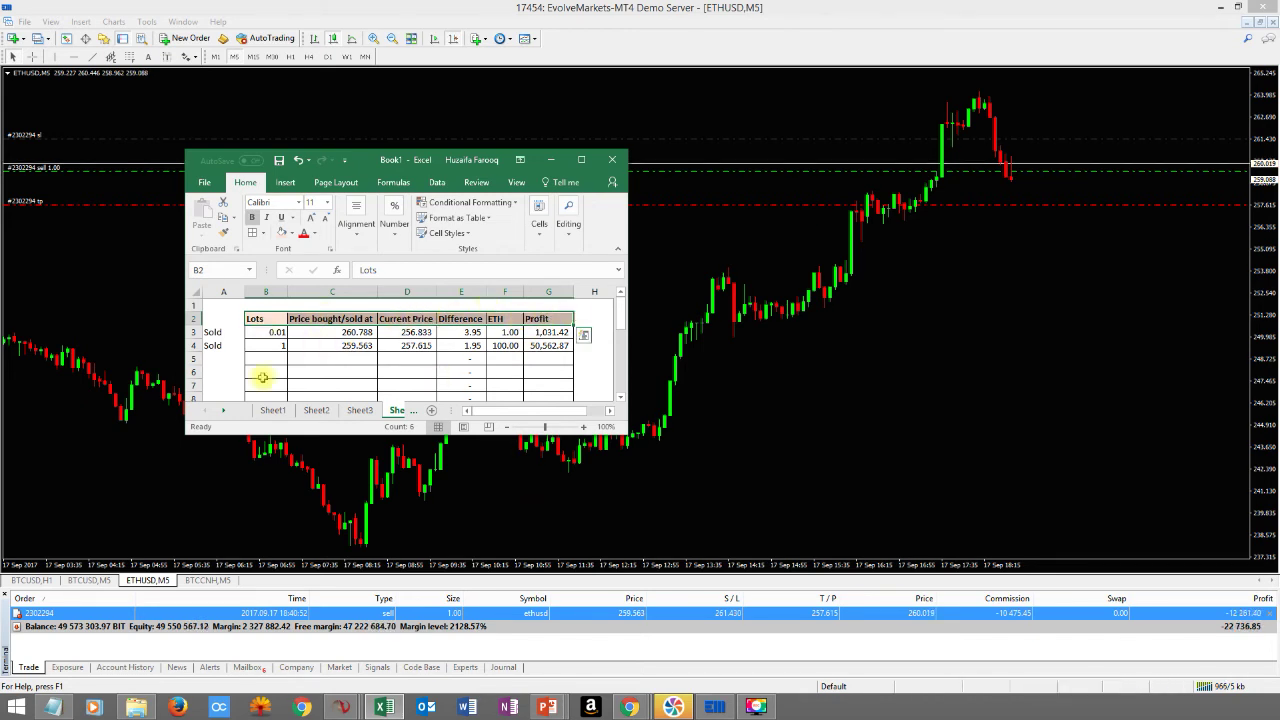
{"action": "left_click", "coordinate": [357, 345]}
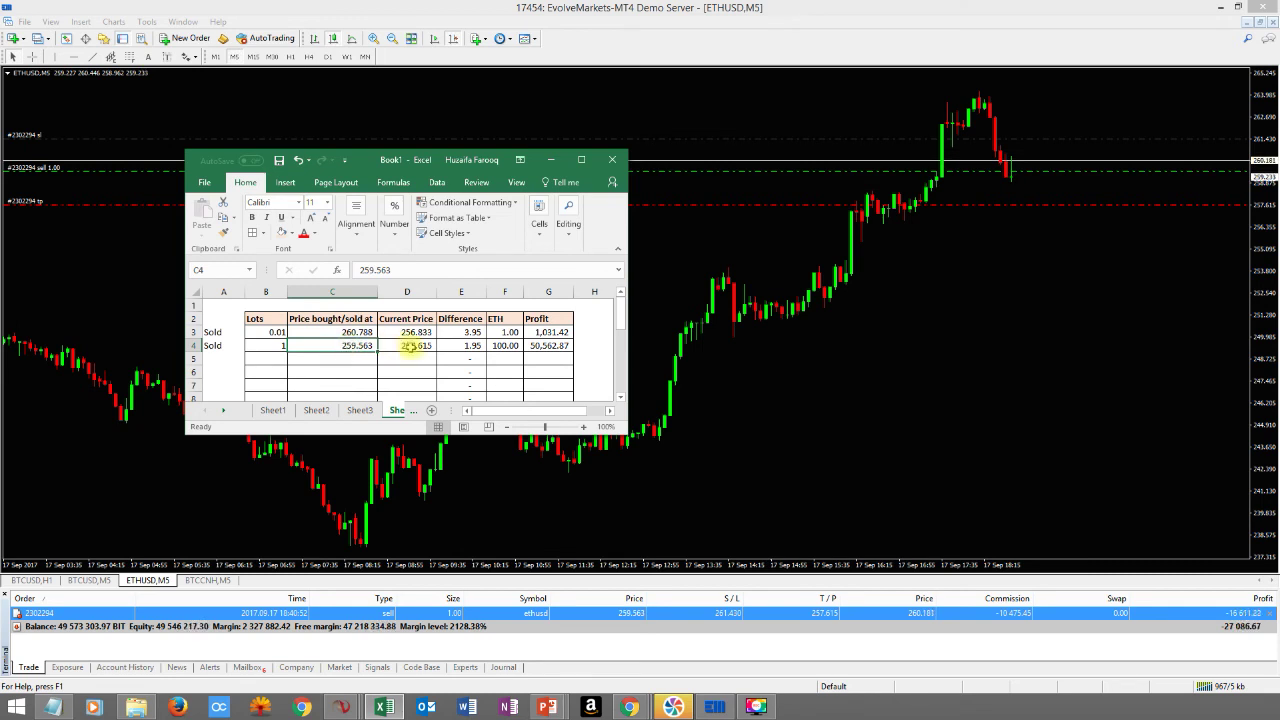
{"action": "left_click", "coordinate": [412, 346]}
{"action": "left_click", "coordinate": [460, 345]}
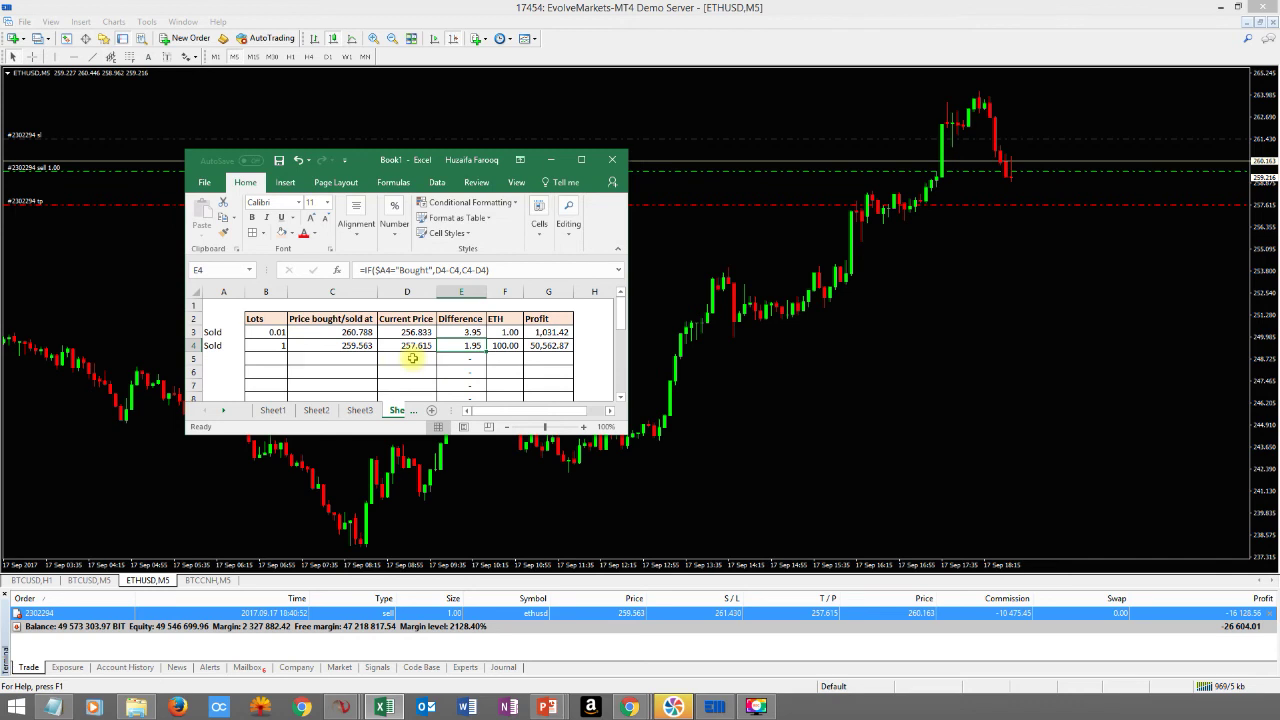
{"action": "left_click", "coordinate": [460, 332]}
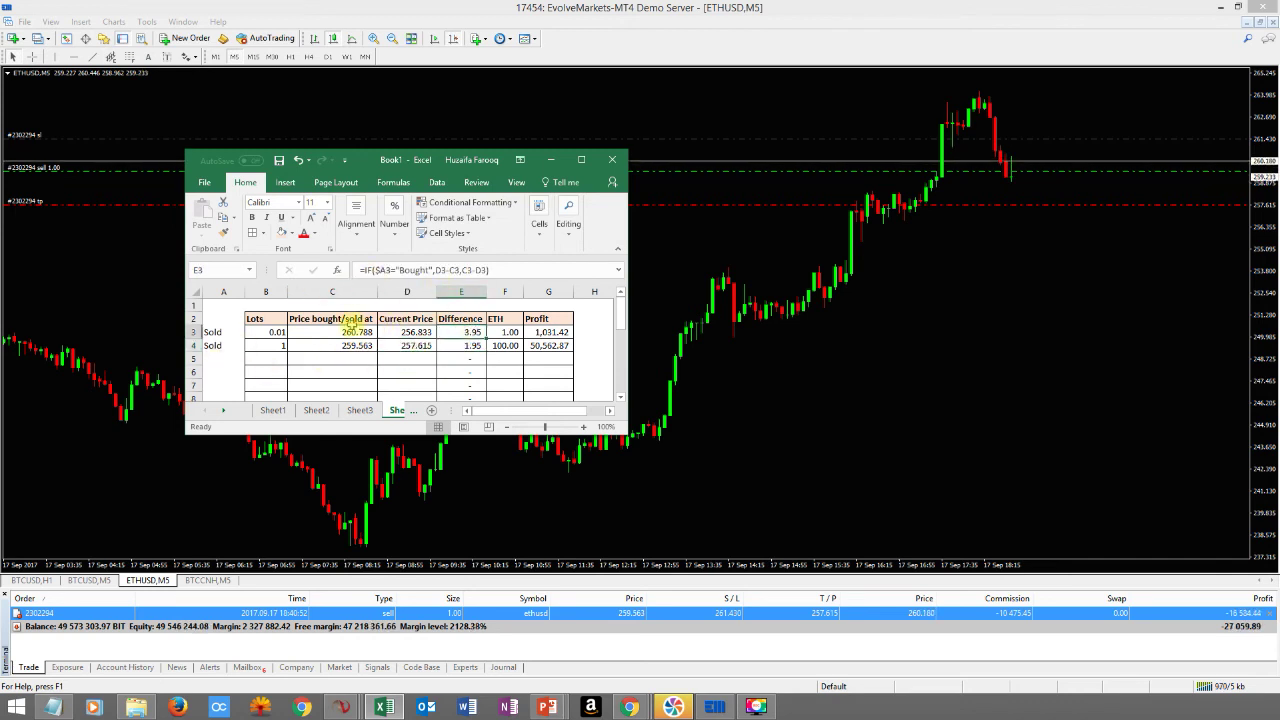
{"action": "left_click", "coordinate": [344, 332]}
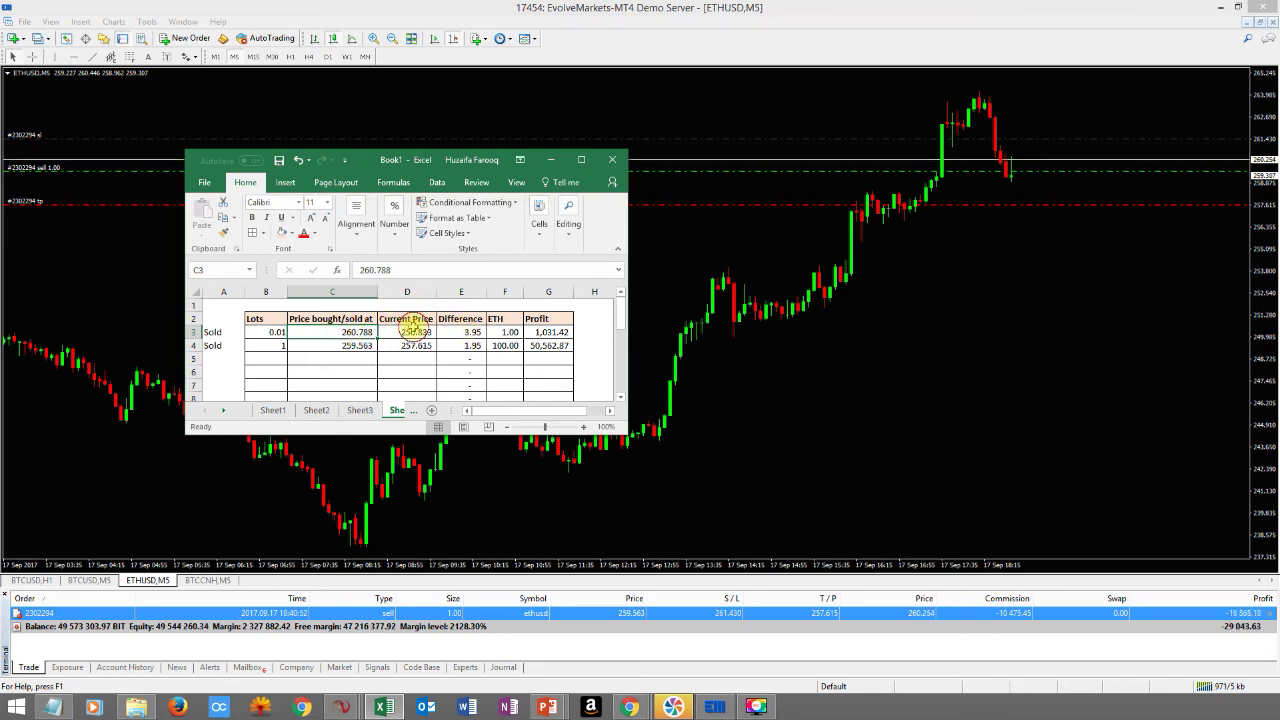
{"action": "left_click", "coordinate": [413, 331]}
{"action": "left_click", "coordinate": [466, 332]}
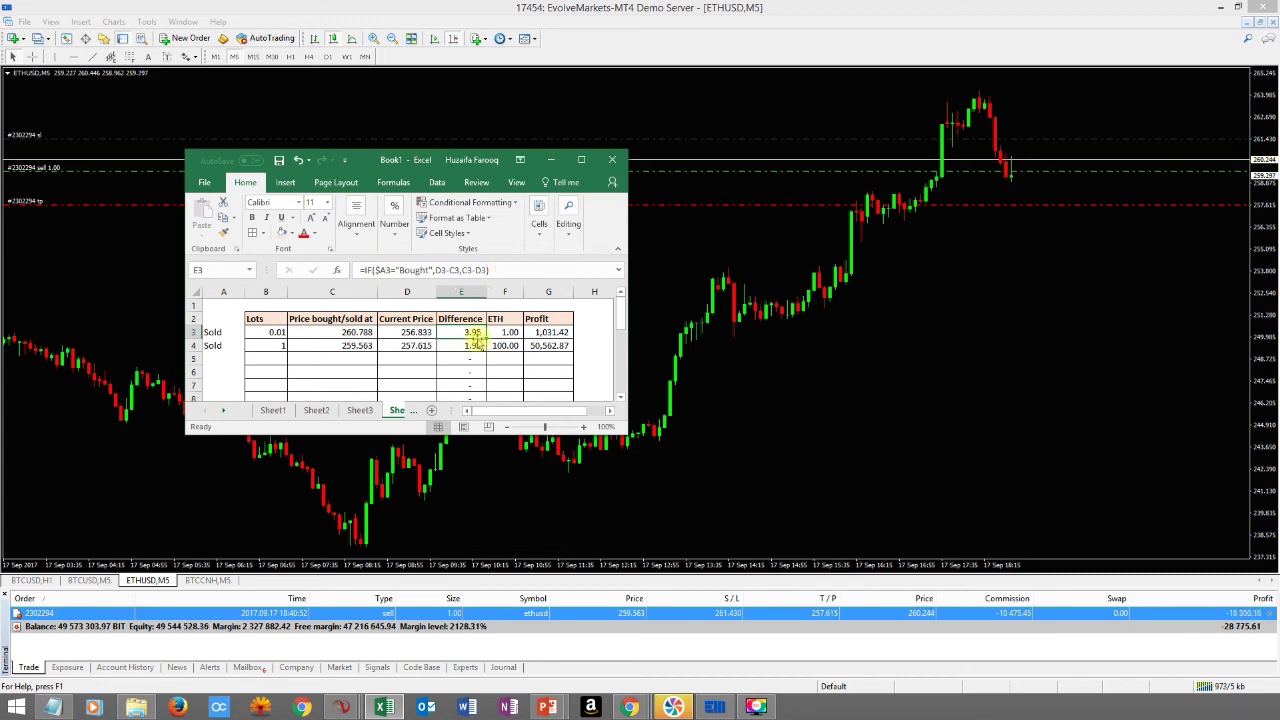
{"action": "left_click", "coordinate": [410, 332]}
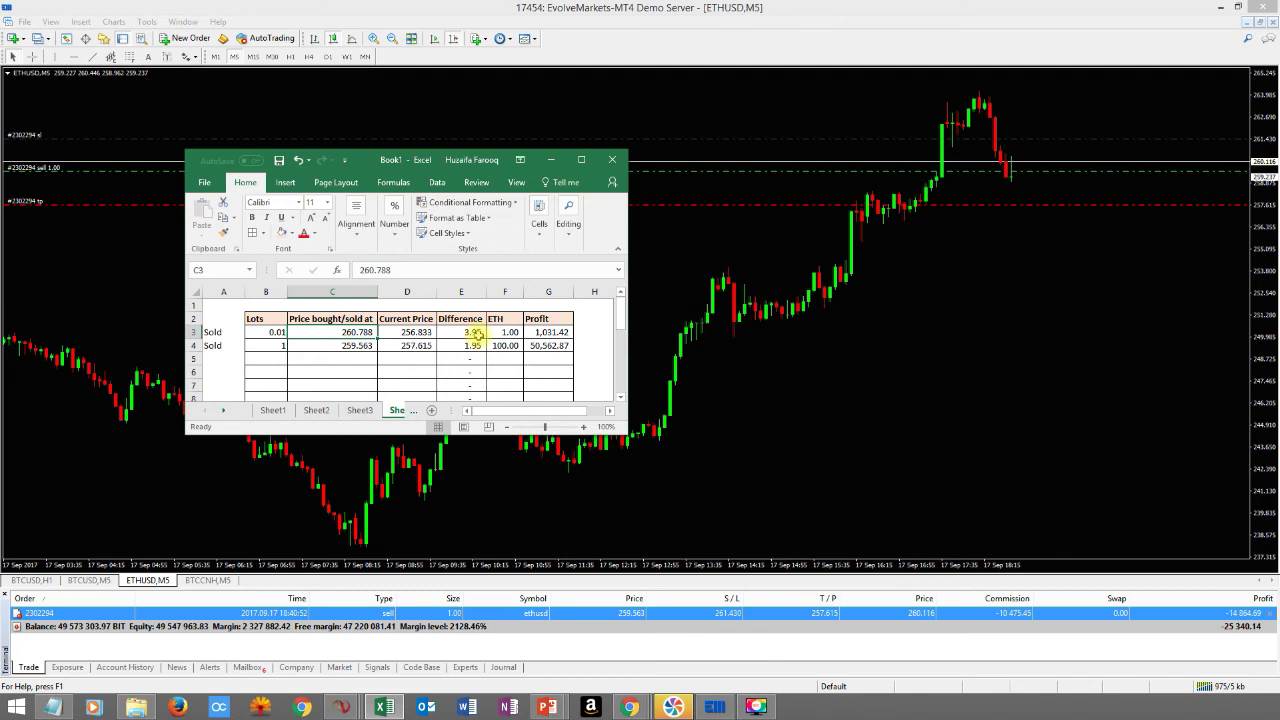
{"action": "left_click", "coordinate": [475, 334]}
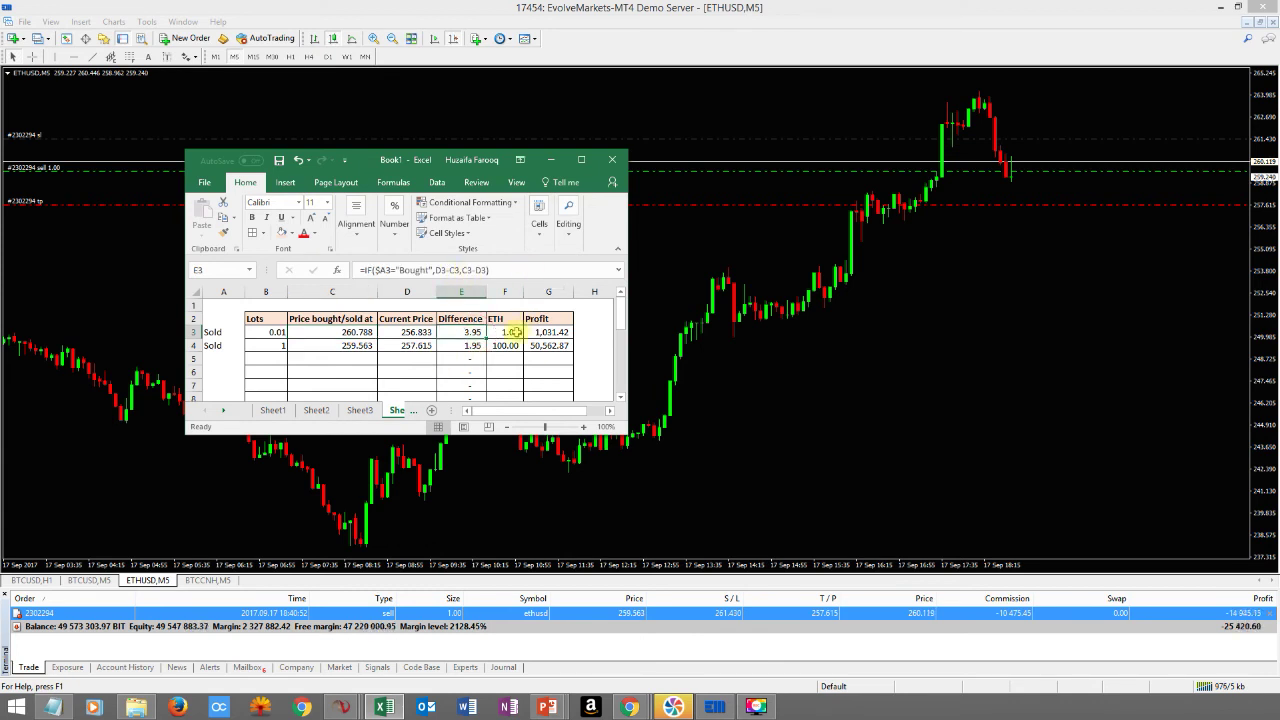
{"action": "left_click", "coordinate": [512, 330]}
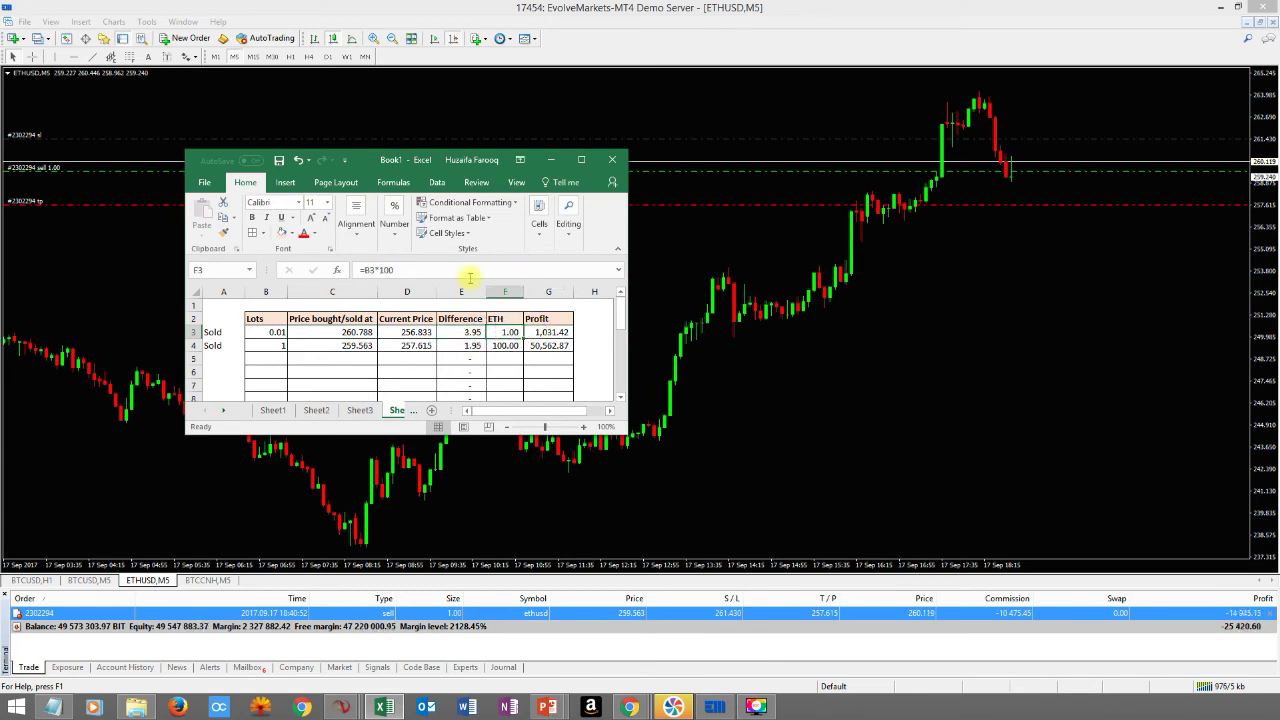
{"action": "left_click", "coordinate": [269, 333]}
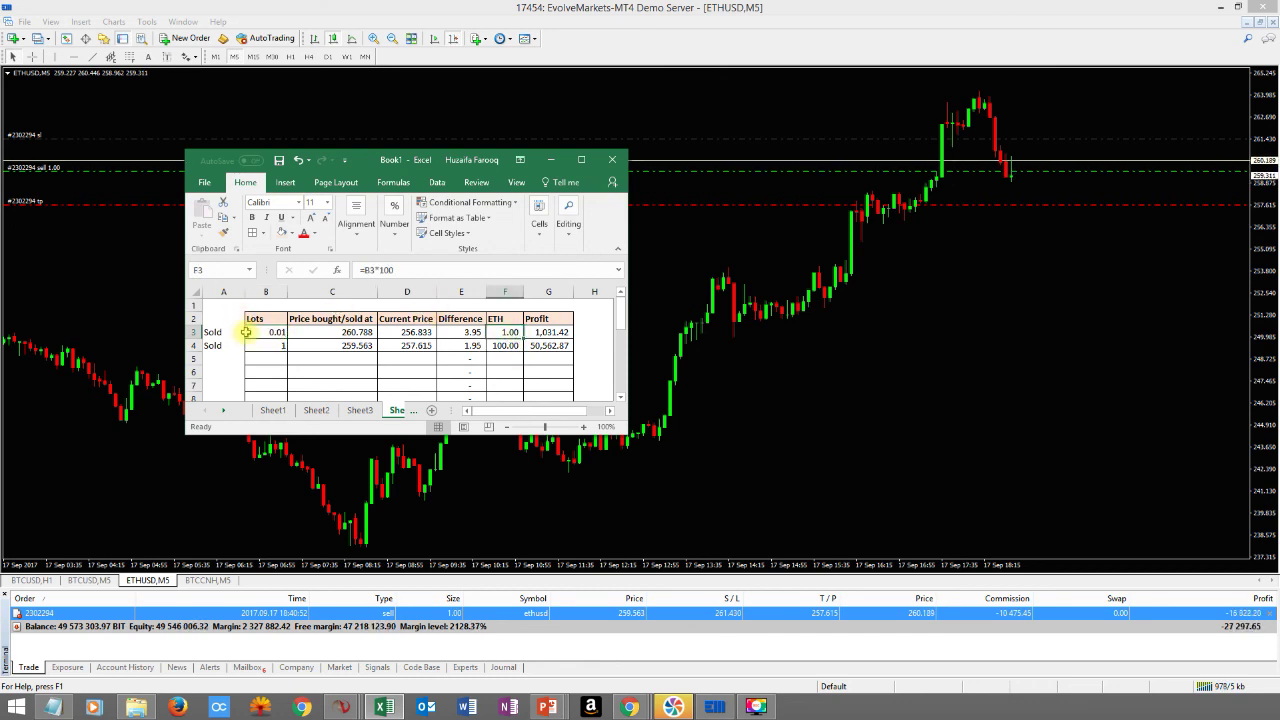
{"action": "left_click", "coordinate": [497, 333]}
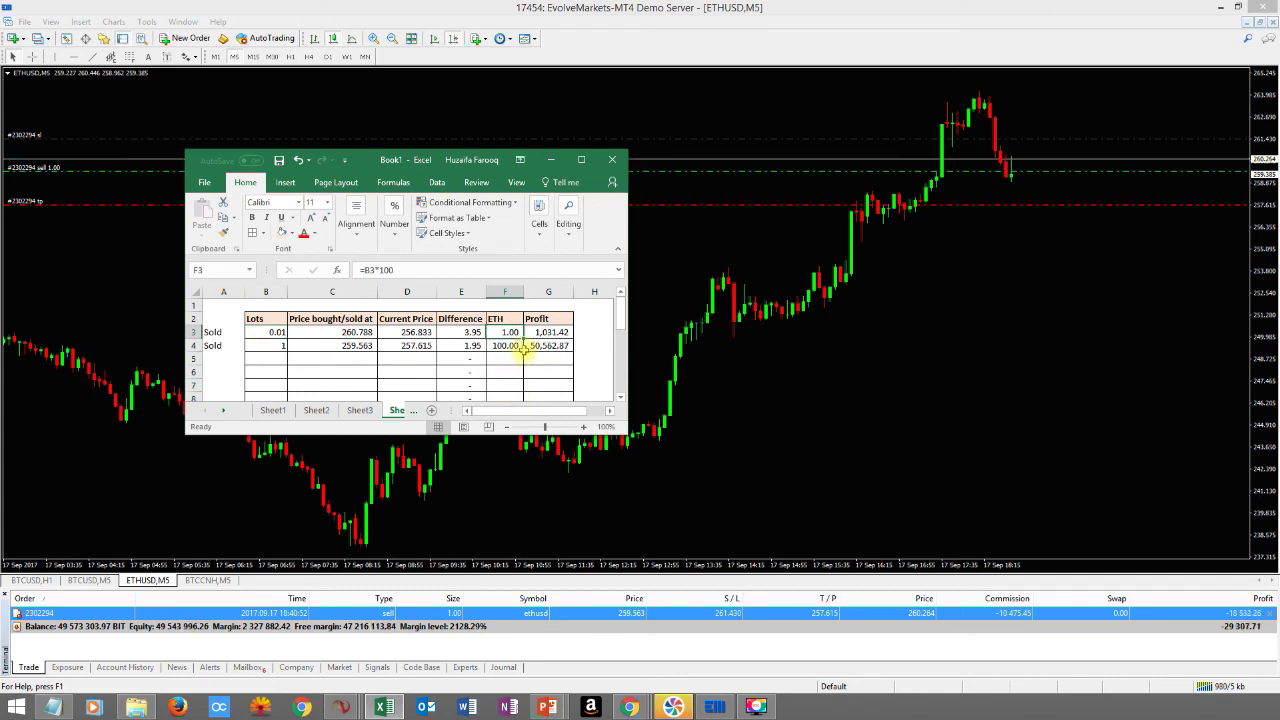
{"action": "left_click", "coordinate": [549, 333]}
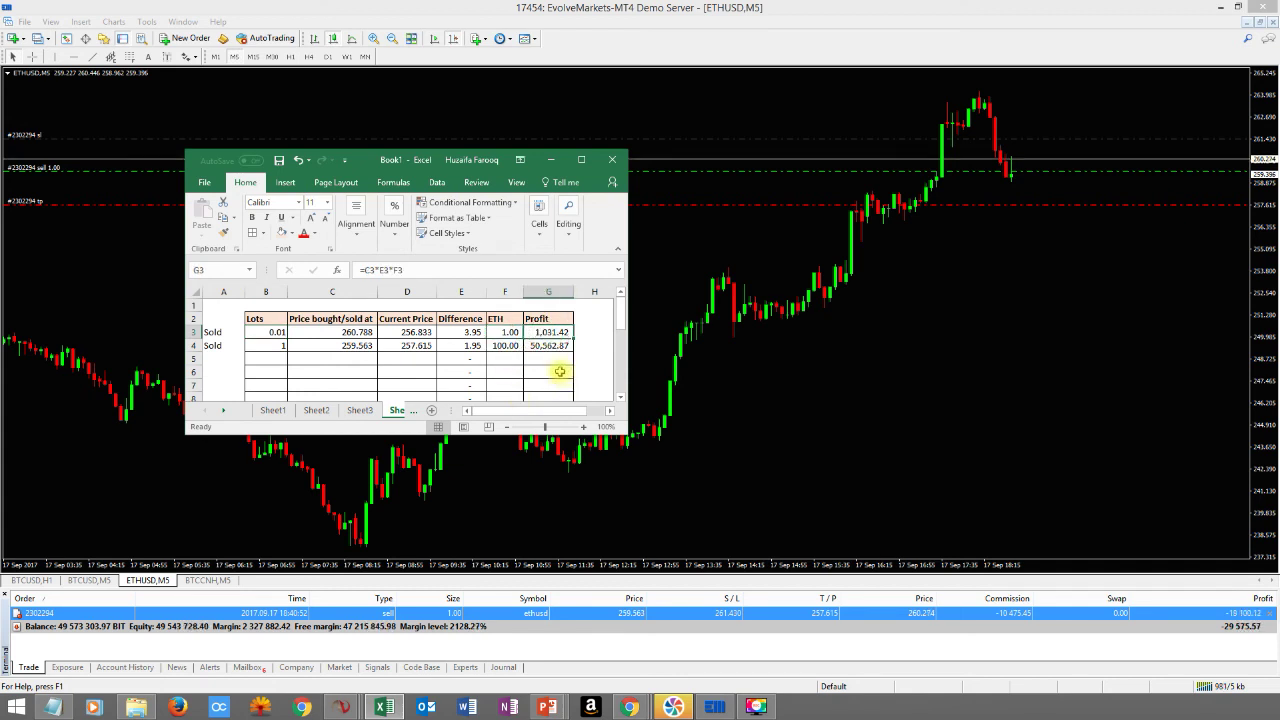
{"action": "left_click", "coordinate": [473, 333]}
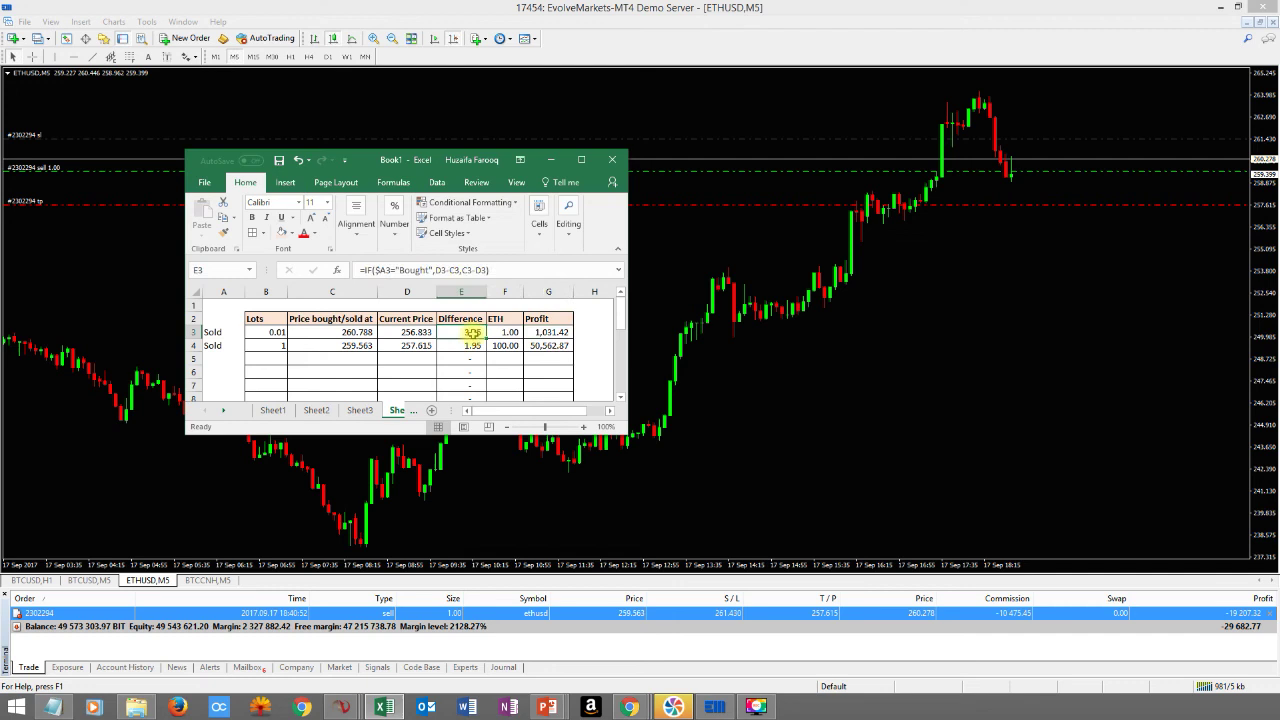
{"action": "left_click", "coordinate": [509, 331]}
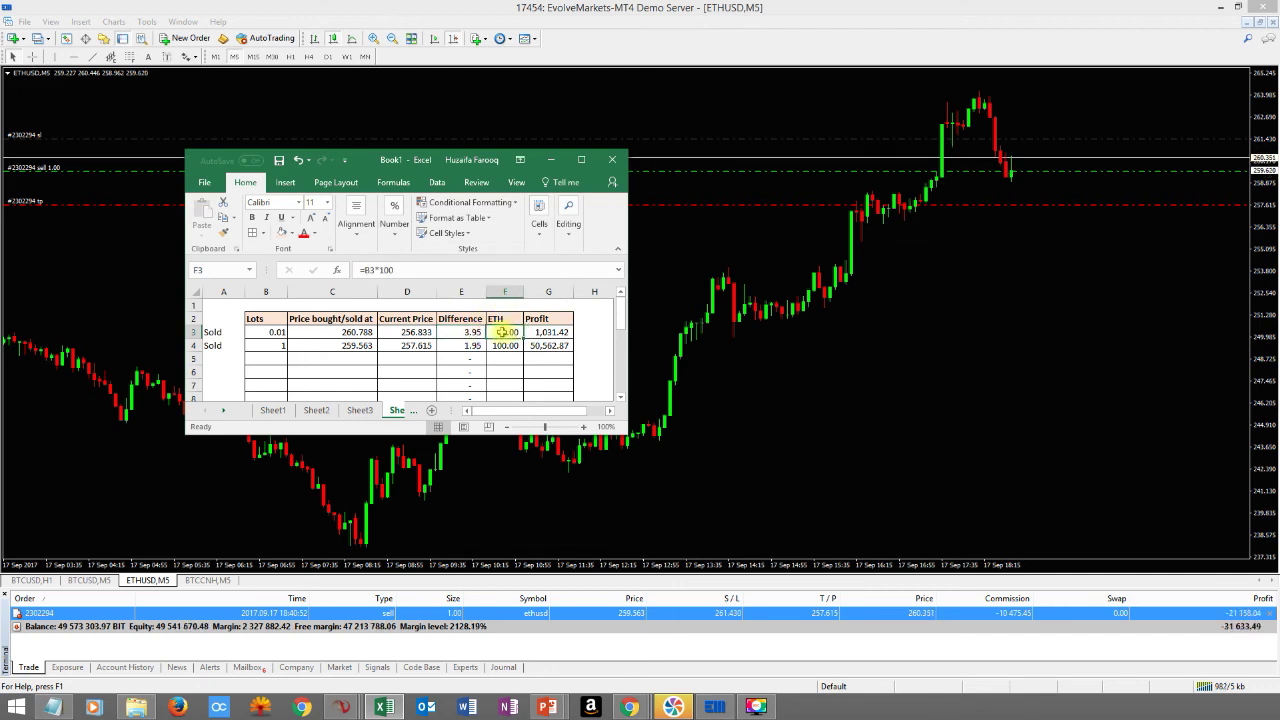
{"action": "left_click", "coordinate": [340, 334]}
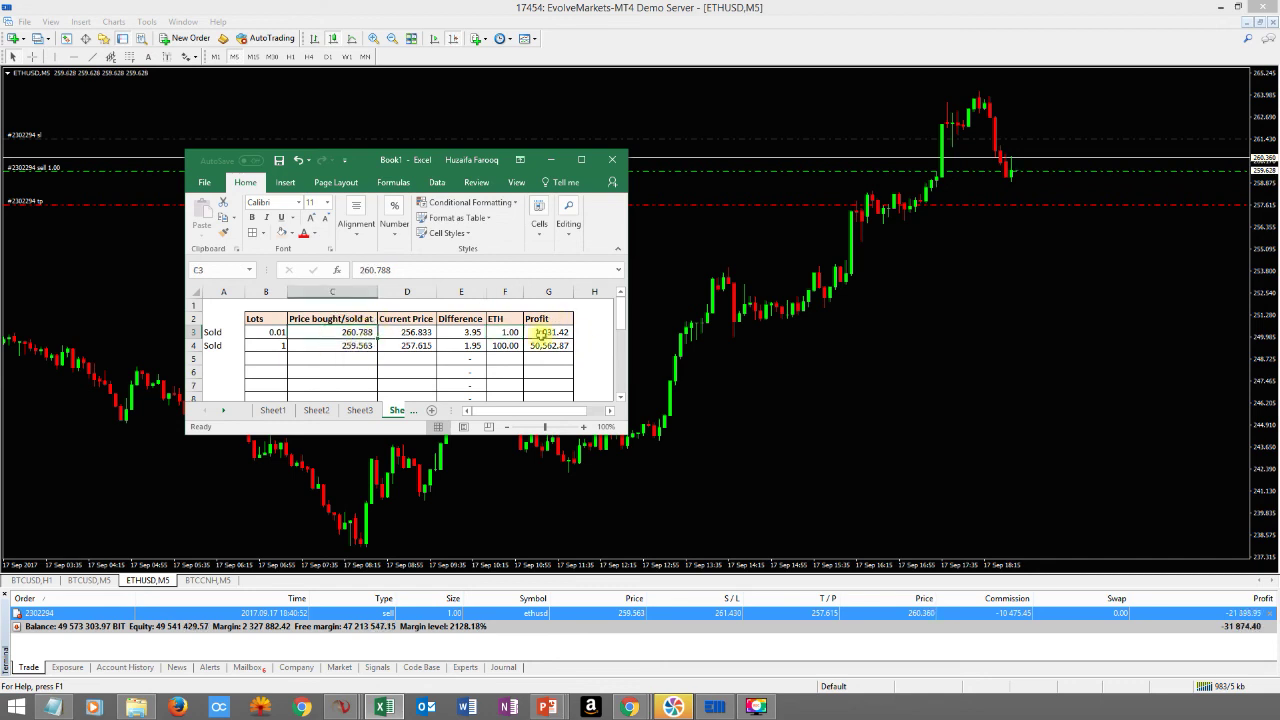
{"action": "left_click", "coordinate": [540, 331]}
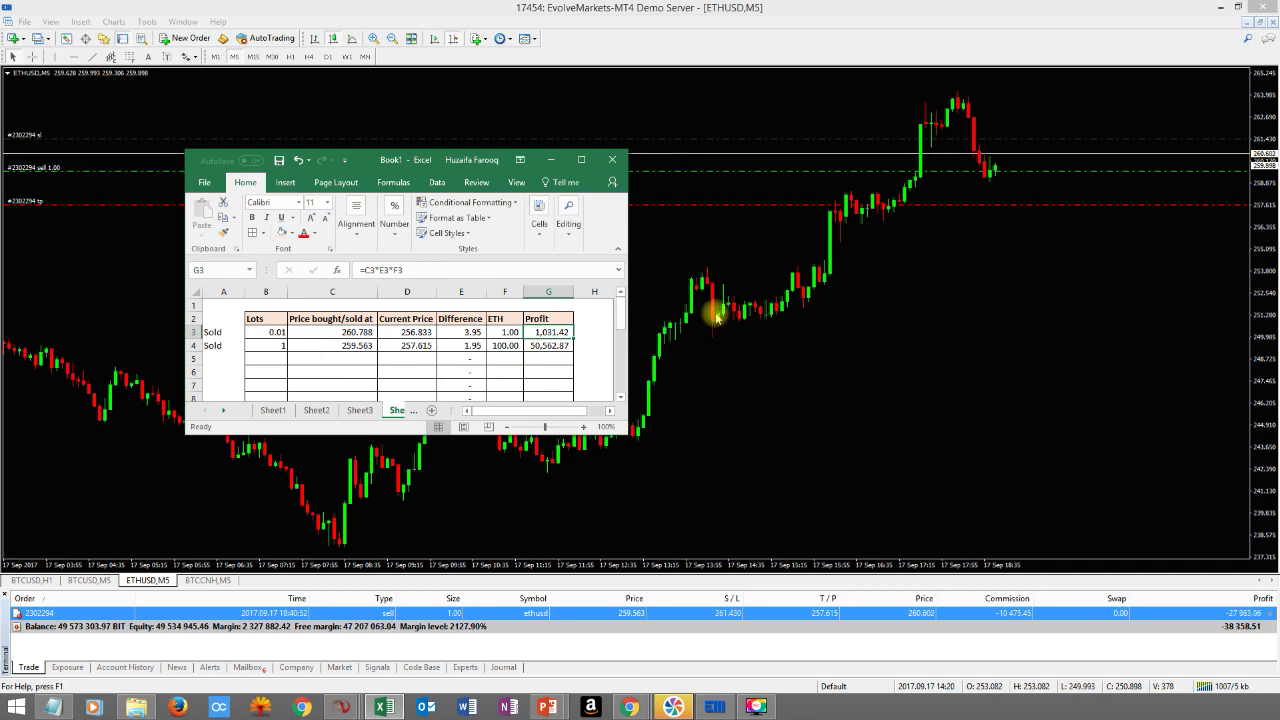
Pan the ETHUSD M5 chart back through earlier bars.
{"action": "left_click_drag", "start_coordinate": [718, 318], "coordinate": [1200, 323]}
{"action": "left_click_drag", "start_coordinate": [575, 278], "coordinate": [1008, 380]}
{"action": "left_click_drag", "start_coordinate": [277, 331], "coordinate": [520, 331]}
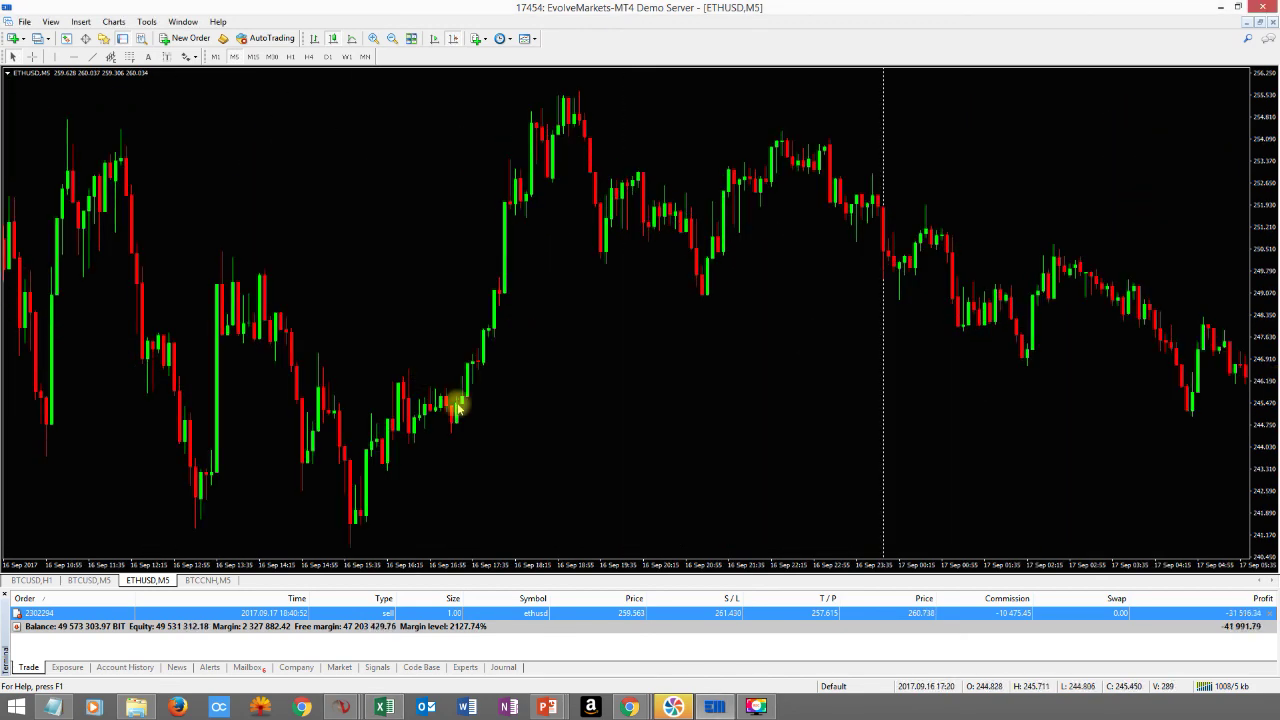
{"action": "left_click_drag", "start_coordinate": [457, 407], "coordinate": [1111, 403]}
{"action": "left_click_drag", "start_coordinate": [350, 420], "coordinate": [974, 423]}
{"action": "left_click_drag", "start_coordinate": [175, 280], "coordinate": [507, 274]}
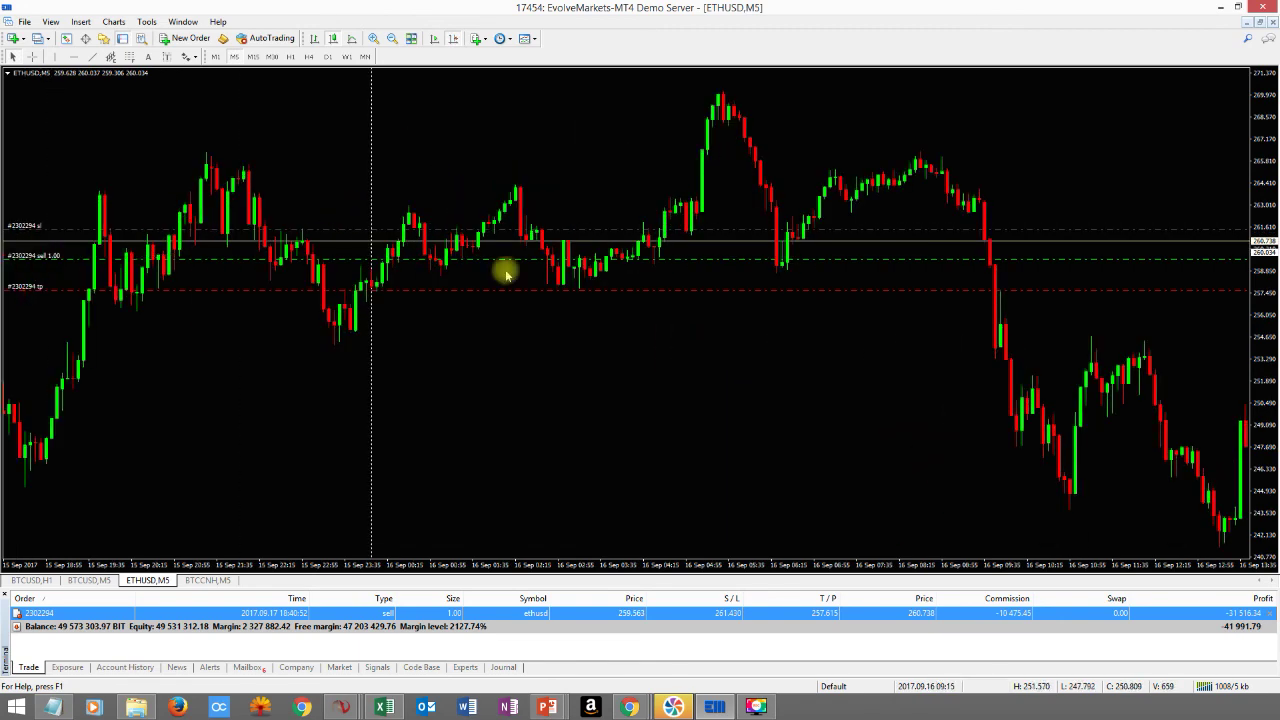
{"action": "scroll", "coordinate": [503, 157], "scroll_direction": "up", "scroll_amount": 3}
{"action": "scroll", "coordinate": [455, 370], "scroll_direction": "down", "scroll_amount": 12}
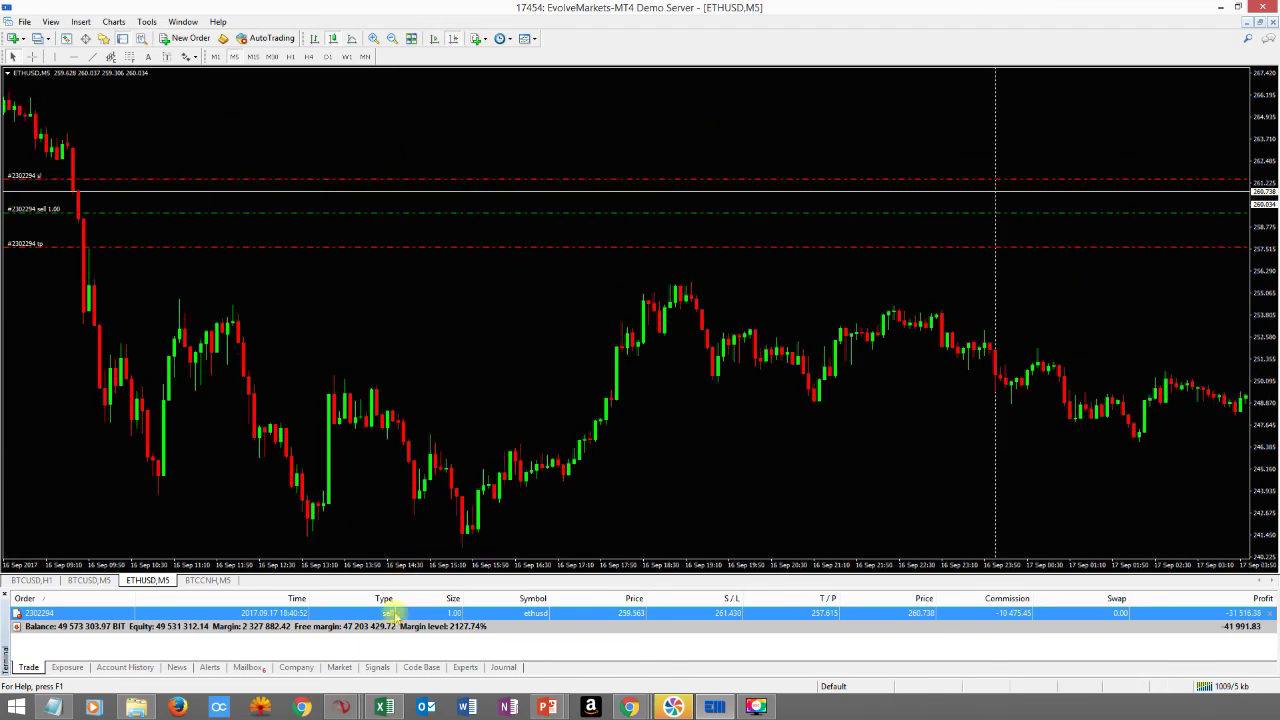
Close the 1.00-lot ETHUSD sell order and pan the chart to the newest bars.
{"action": "right_click", "coordinate": [1002, 618]}
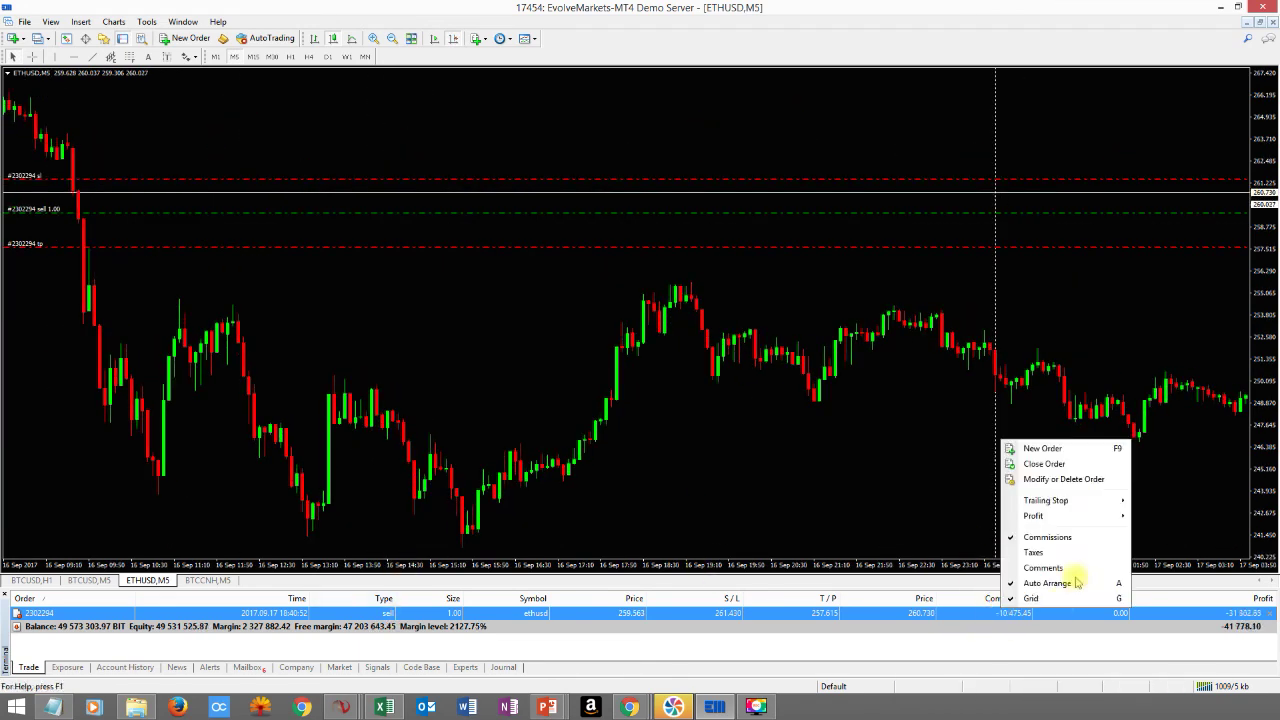
{"action": "left_click", "coordinate": [1041, 463]}
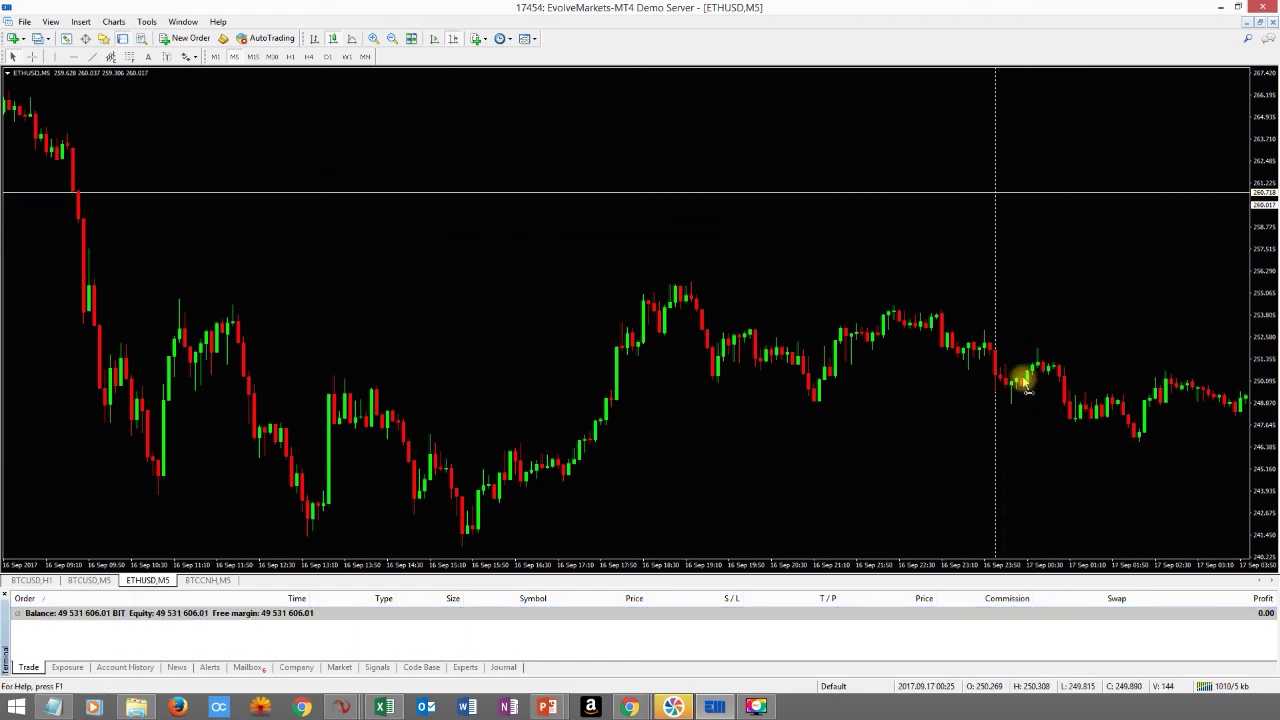
{"action": "left_click_drag", "start_coordinate": [1023, 366], "coordinate": [220, 349]}
{"action": "scroll", "coordinate": [774, 491], "scroll_direction": "down", "scroll_amount": 3}
{"action": "left_click_drag", "start_coordinate": [812, 455], "coordinate": [109, 449]}
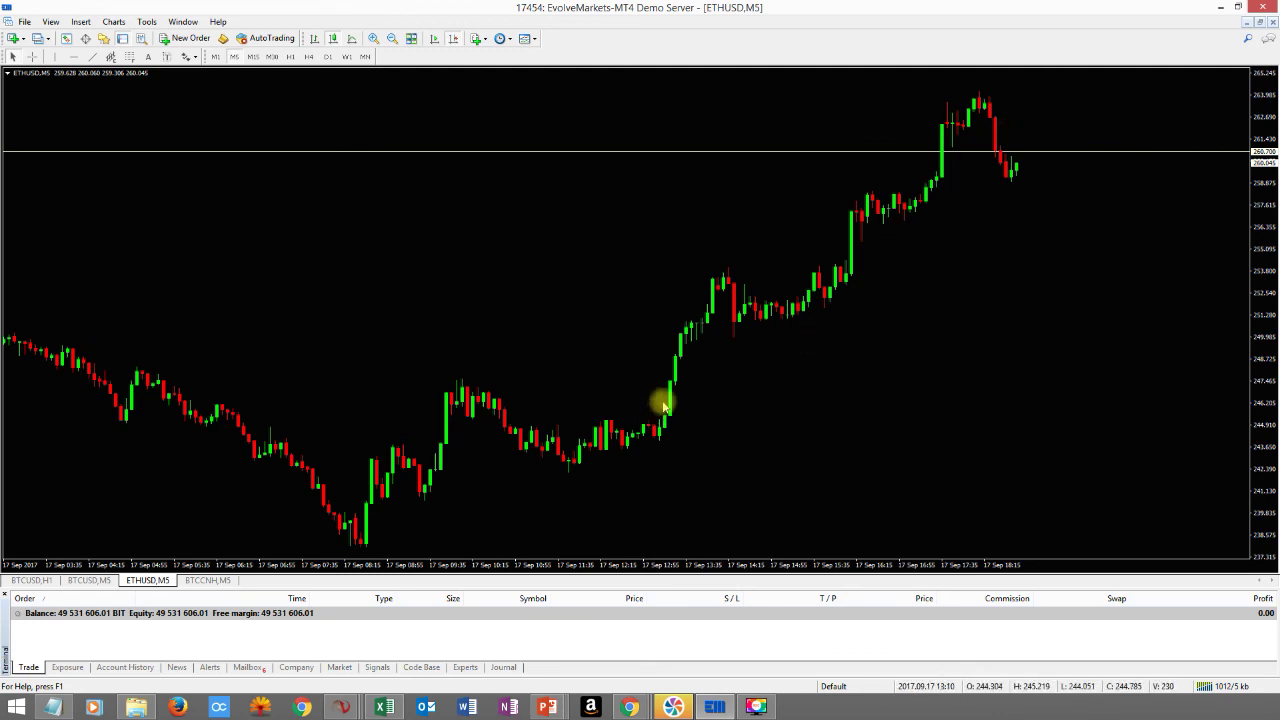
Pan the ETHUSD chart back through earlier price history to the 14 September bars.
{"action": "left_click_drag", "start_coordinate": [749, 391], "coordinate": [1249, 329]}
{"action": "left_click_drag", "start_coordinate": [90, 330], "coordinate": [674, 346]}
{"action": "left_click_drag", "start_coordinate": [758, 415], "coordinate": [1023, 424]}
{"action": "left_click_drag", "start_coordinate": [558, 380], "coordinate": [924, 373]}
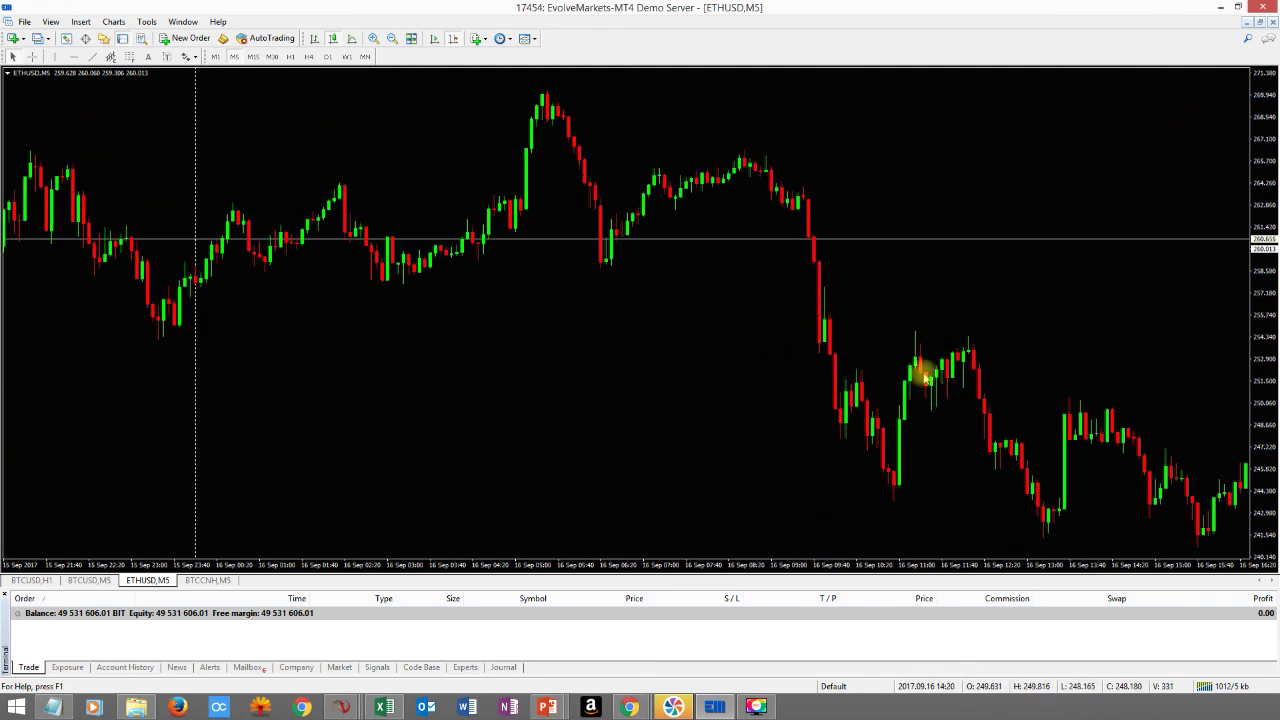
{"action": "left_click_drag", "start_coordinate": [177, 300], "coordinate": [1037, 320]}
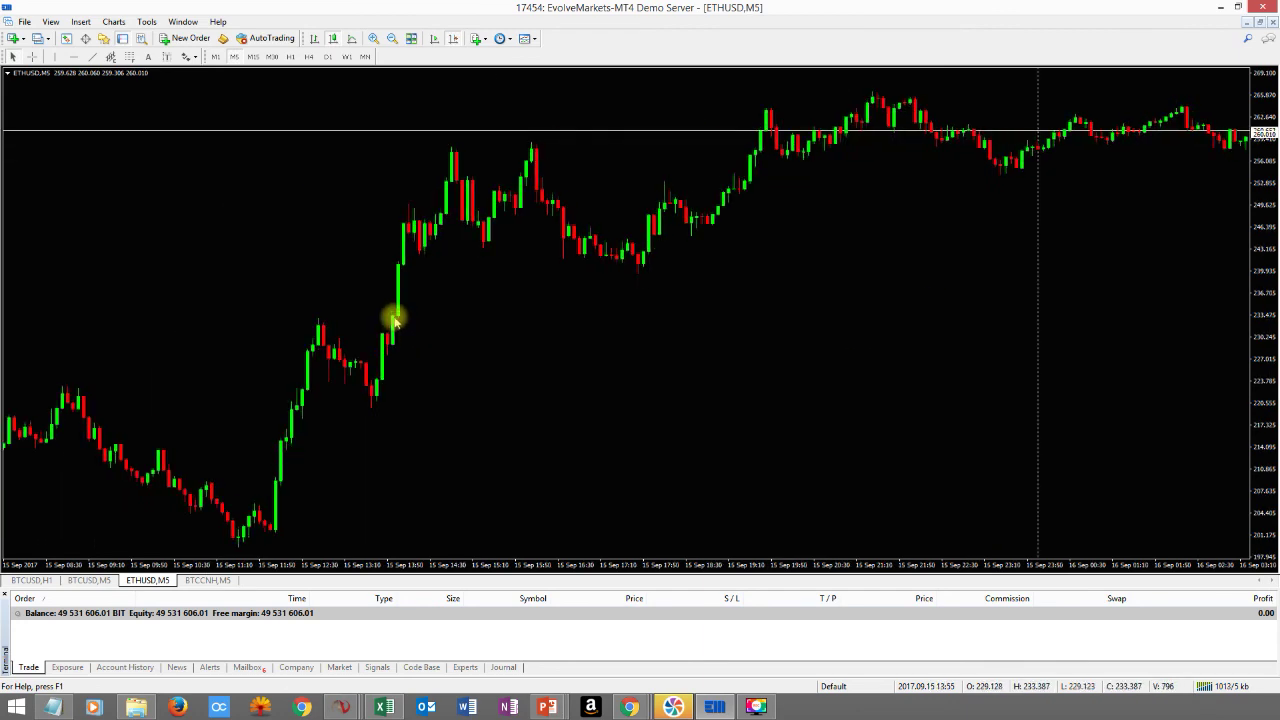
{"action": "left_click_drag", "start_coordinate": [394, 317], "coordinate": [1017, 277]}
{"action": "left_click_drag", "start_coordinate": [160, 320], "coordinate": [742, 330]}
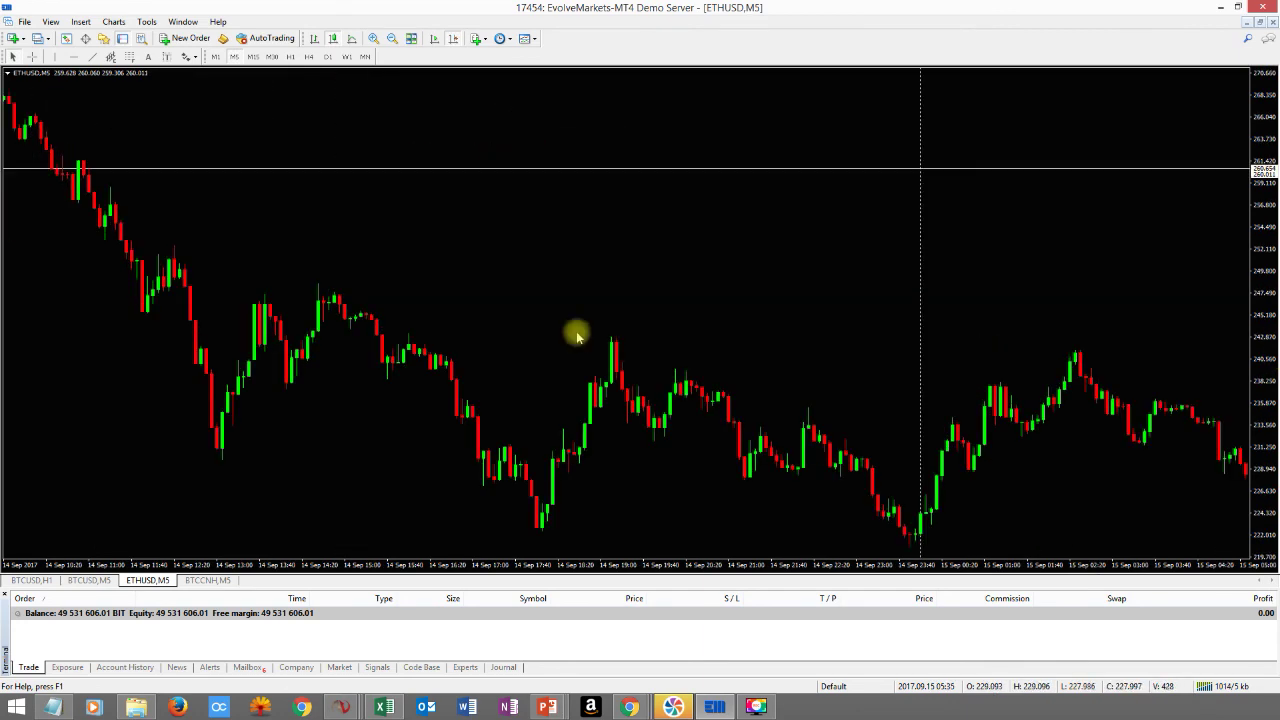